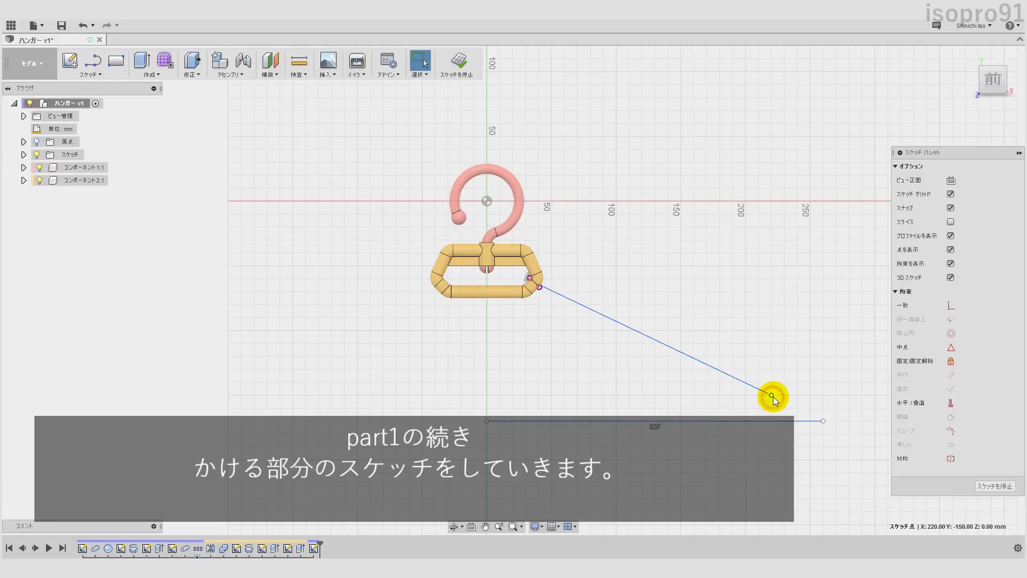
Adjust the slanted line's lower end and add a circle tangent to the slanted and bottom lines
mouse_move(772, 396)
left_mouse_down()
mouse_move(809, 382)
mouse_move(785, 383)
left_mouse_up()
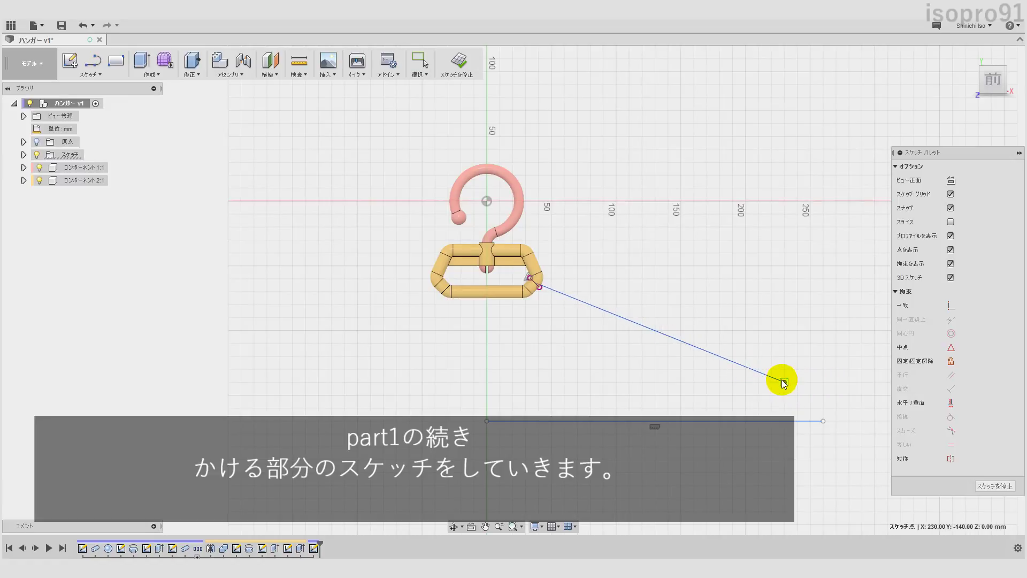
left_click(834, 374)
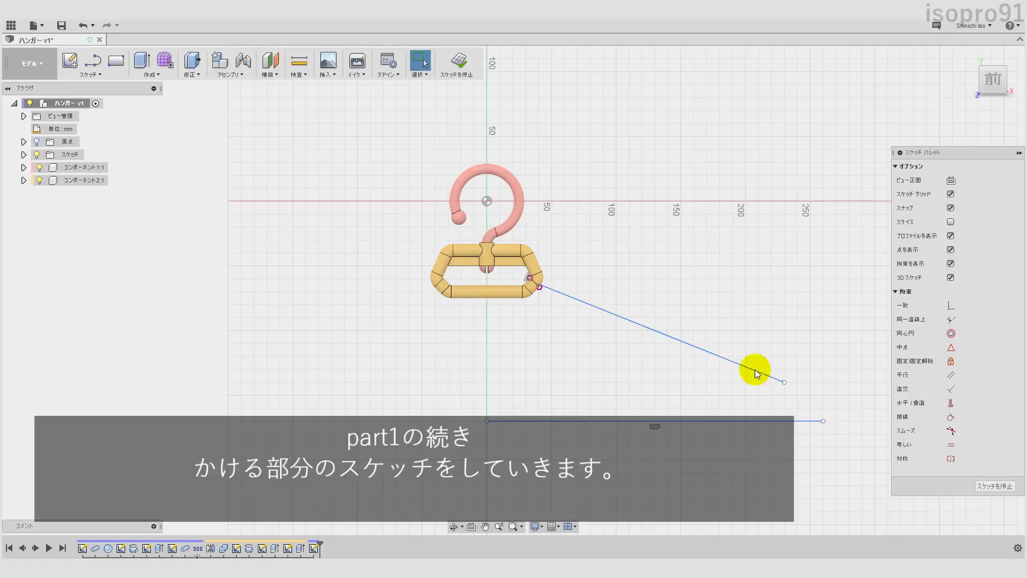
left_click(105, 76)
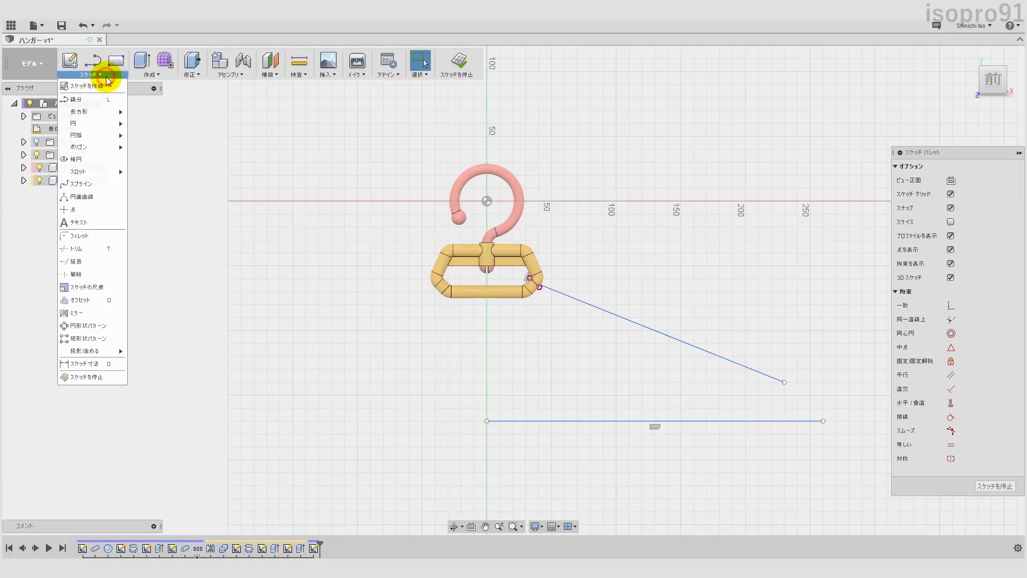
mouse_move(88, 123)
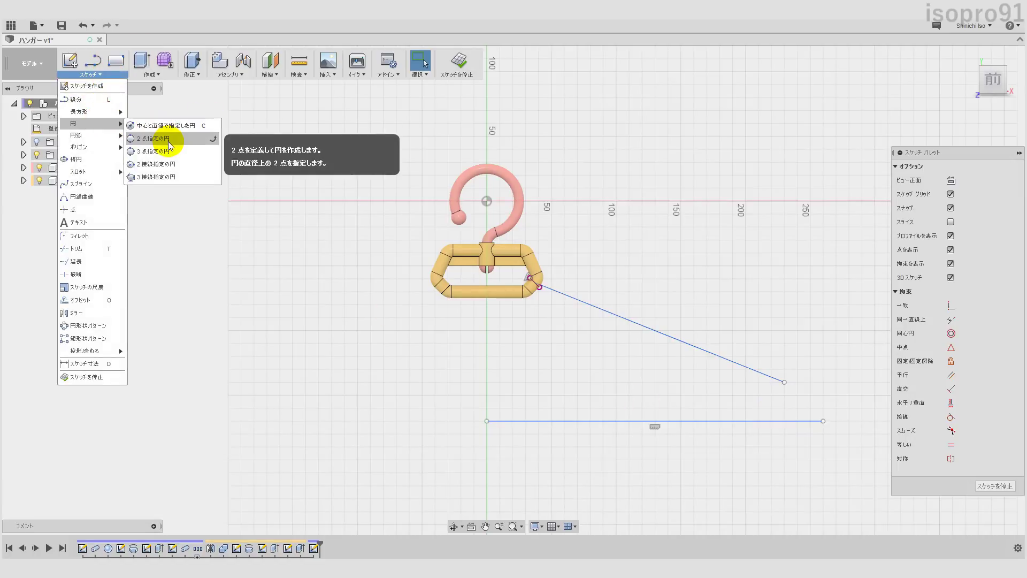
left_click(173, 166)
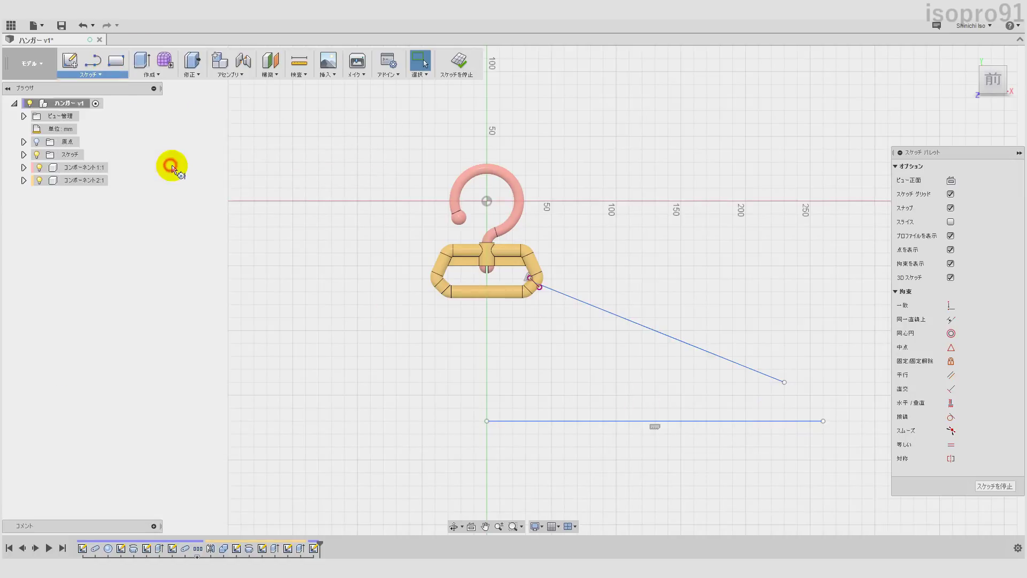
left_click(725, 358)
left_click(738, 424)
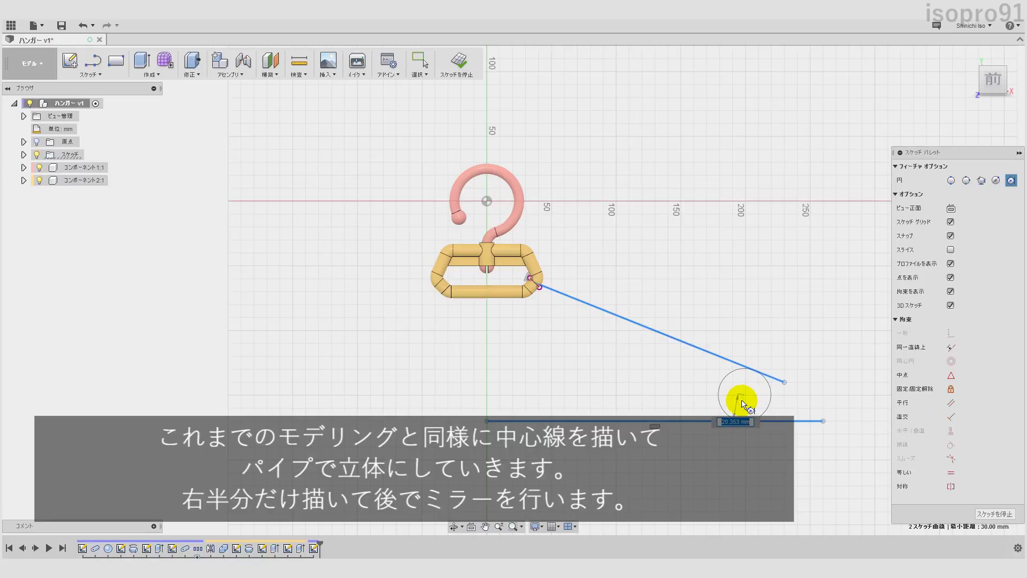
left_click(742, 403)
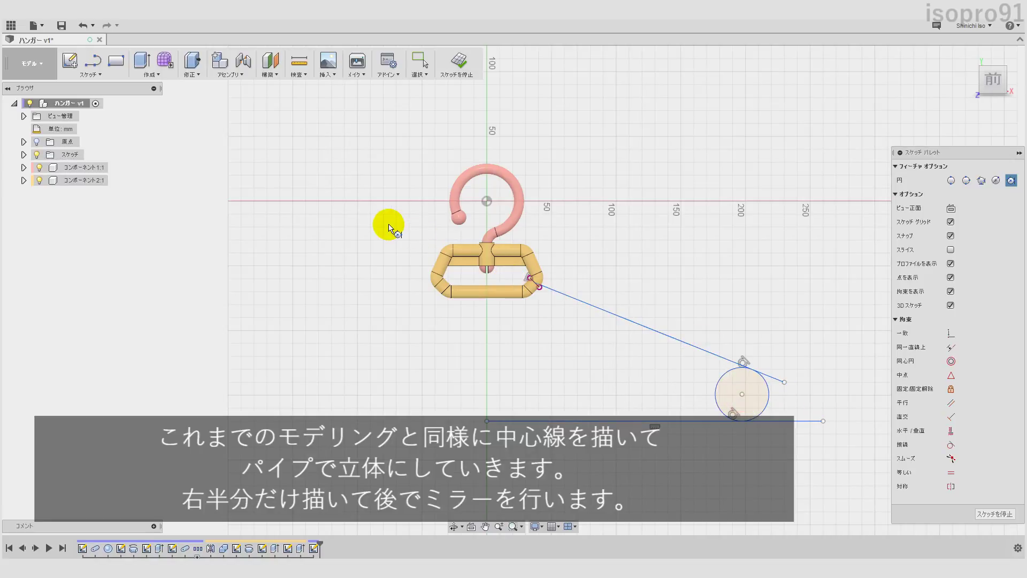
Trim the slanted and bottom line stubs and the circle's inner arc, leaving a rounded bend
left_click(103, 80)
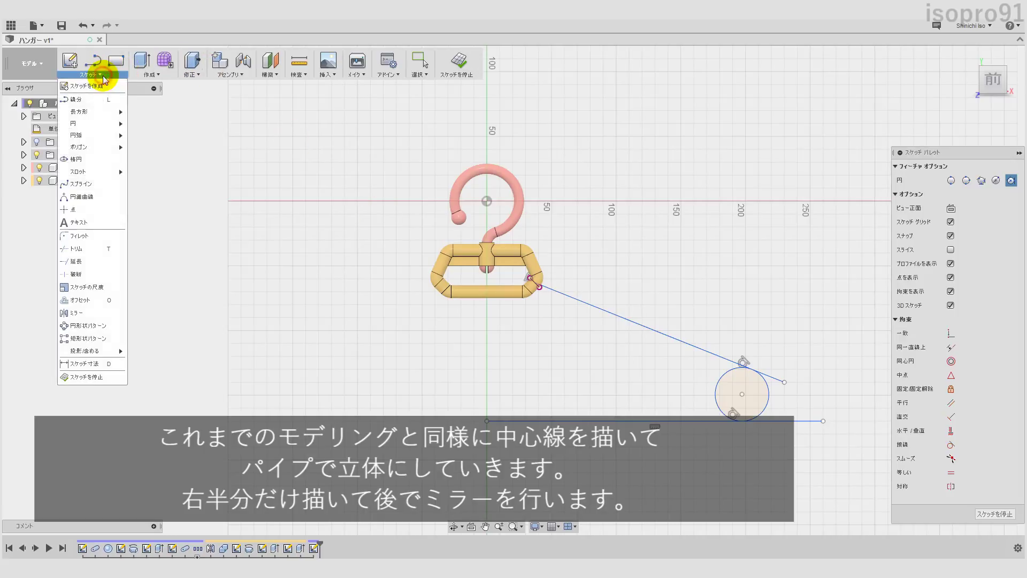
left_click(80, 252)
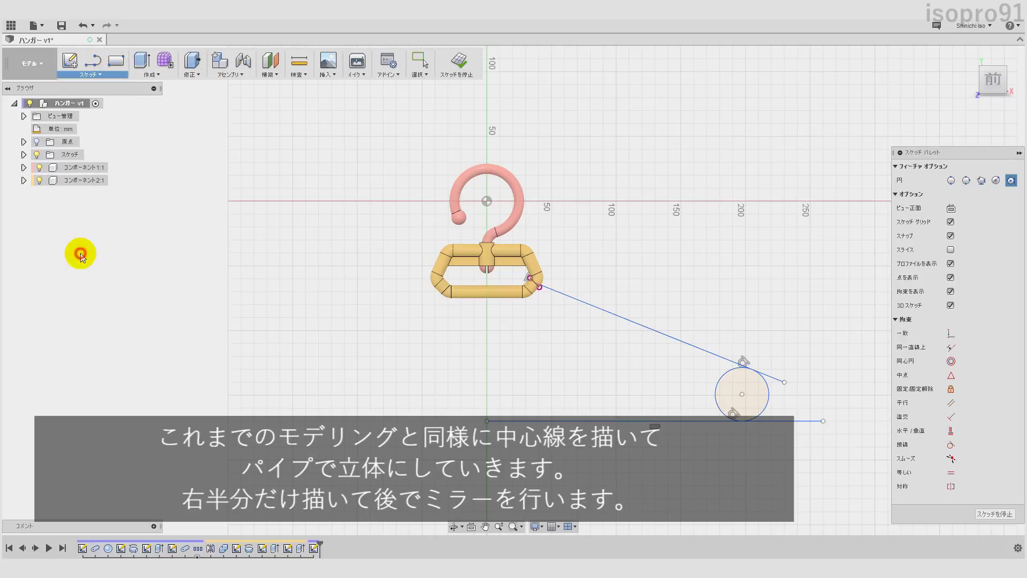
left_click(770, 378)
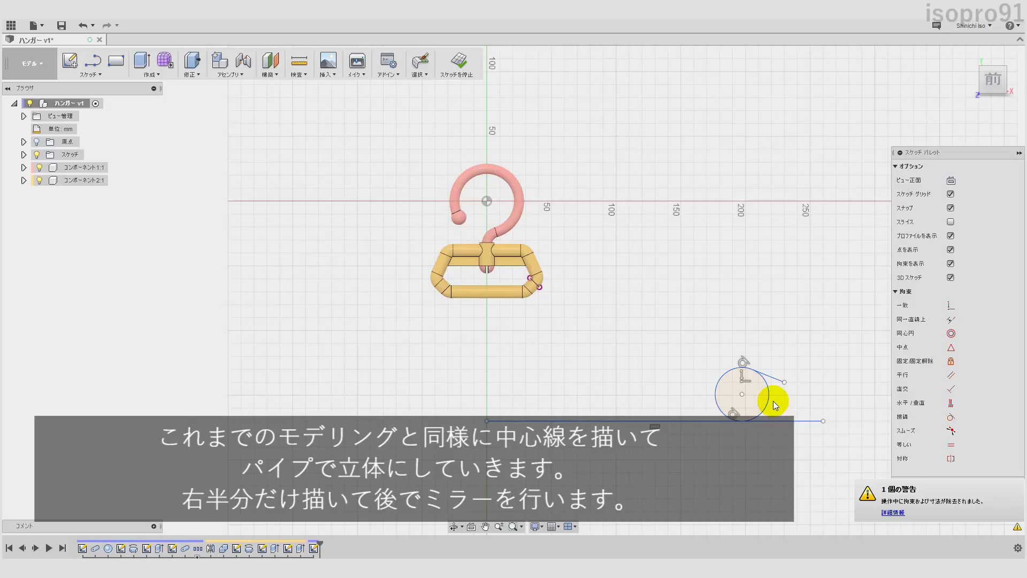
key("Escape")
key("ctrl+z")
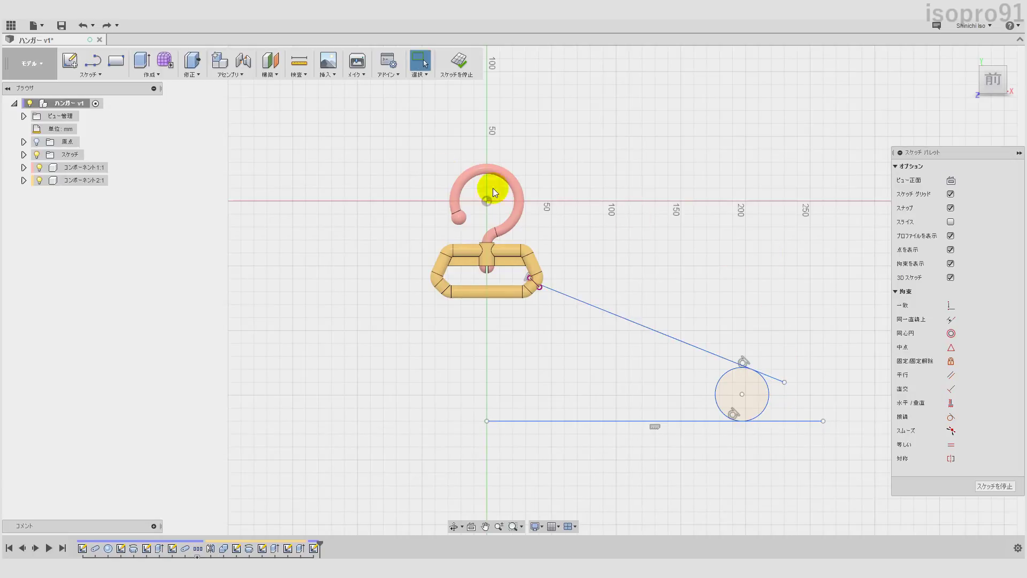
right_click(706, 247)
left_click(706, 193)
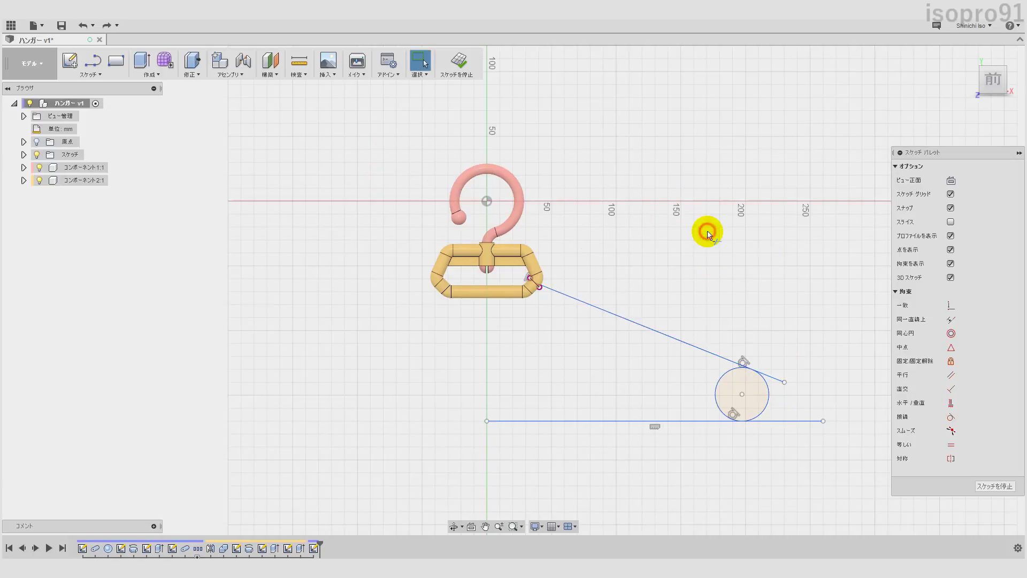
left_click(773, 379)
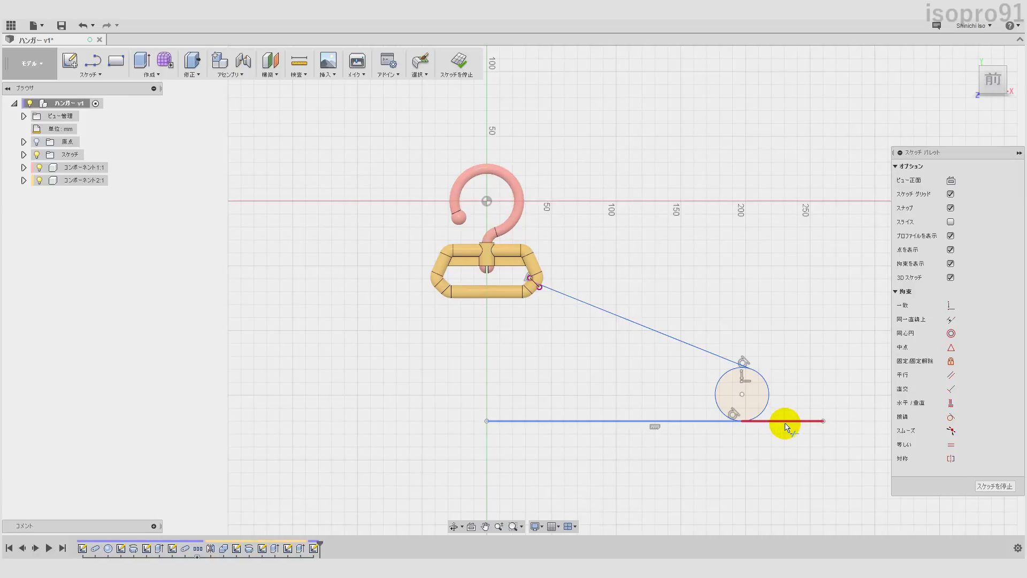
left_click(786, 426)
left_click(717, 391)
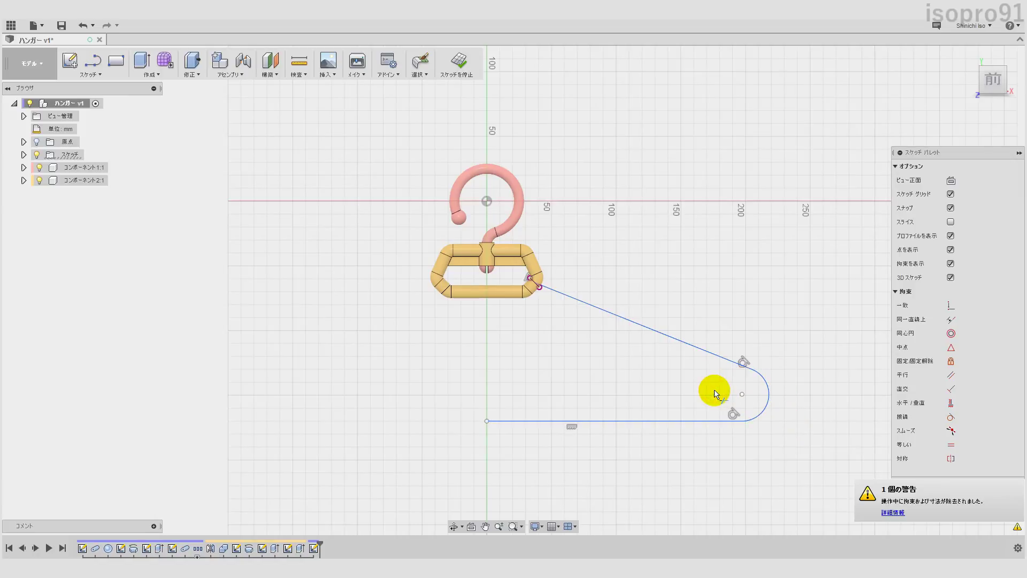
key("Escape")
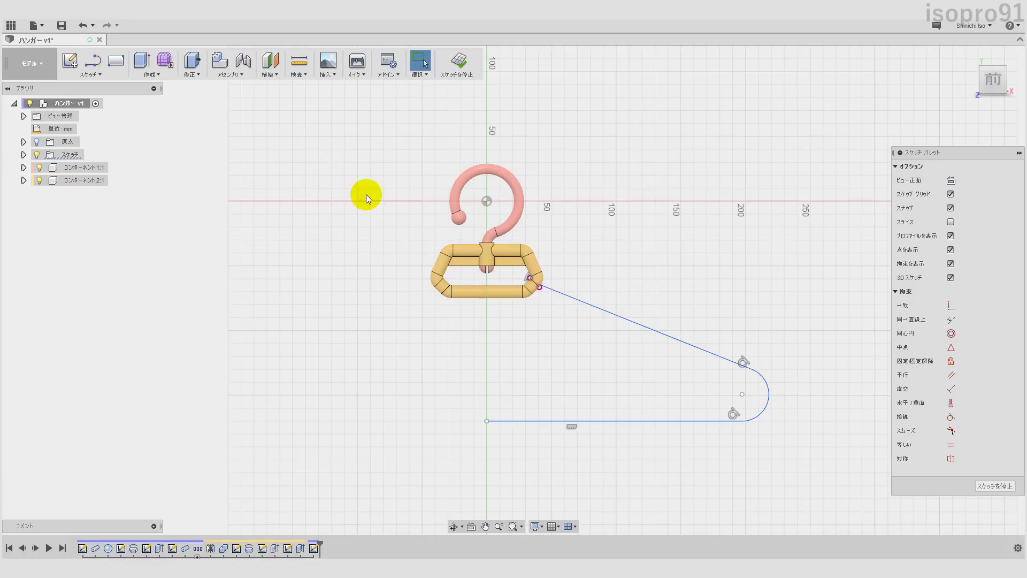
left_click(141, 75)
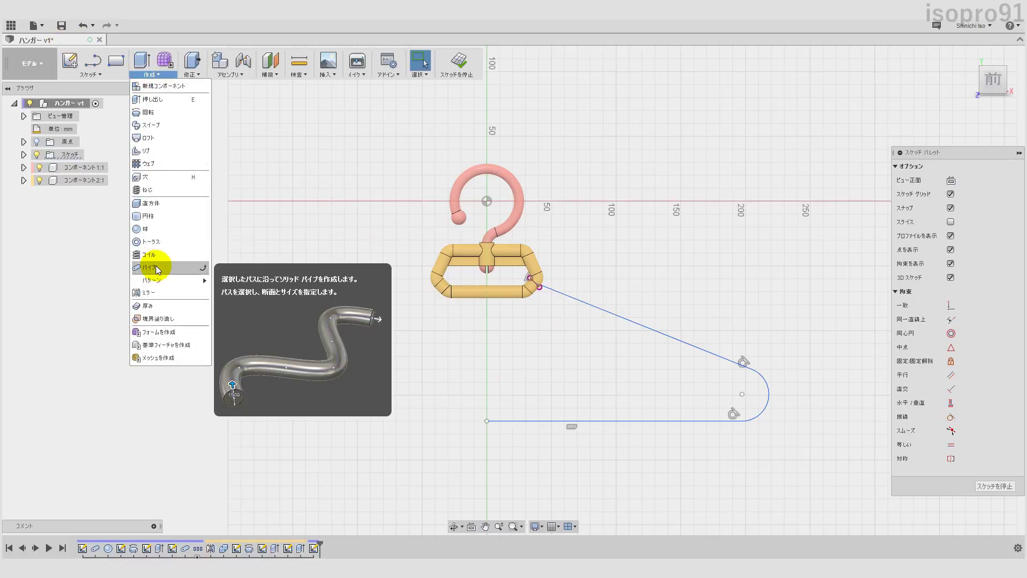
left_click(154, 264)
left_click(624, 365)
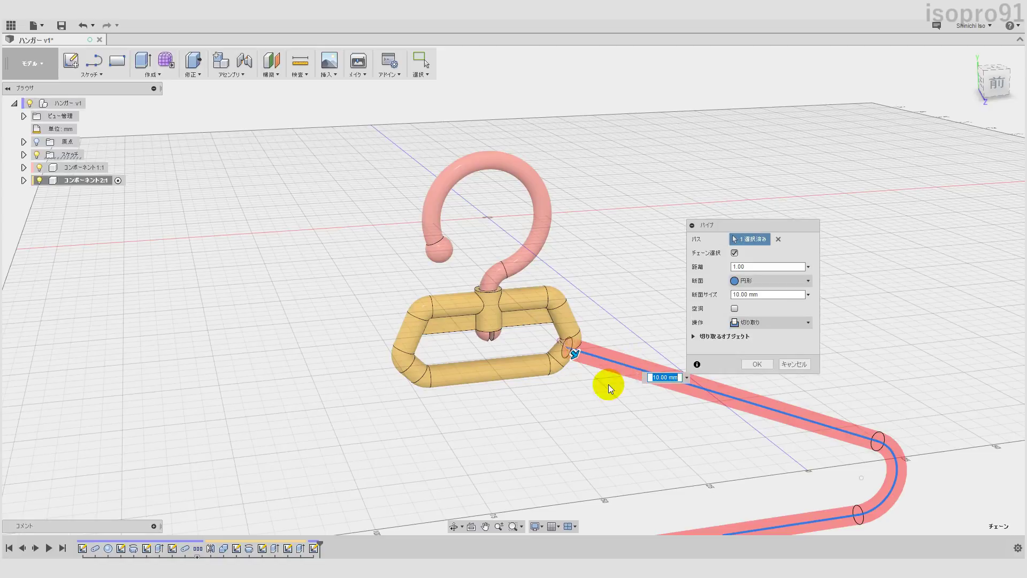
scroll(589, 409, "down", 1)
mouse_move(567, 433)
middle_mouse_down("shift")
mouse_move(464, 457)
mouse_move(551, 436)
middle_mouse_up("shift")
left_click(760, 291)
type("9")
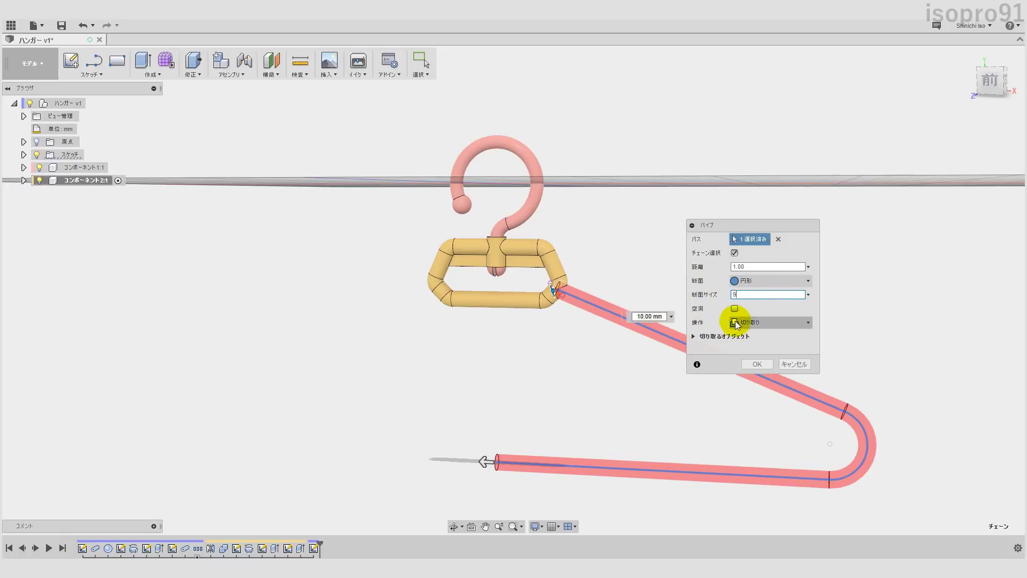
left_click(768, 322)
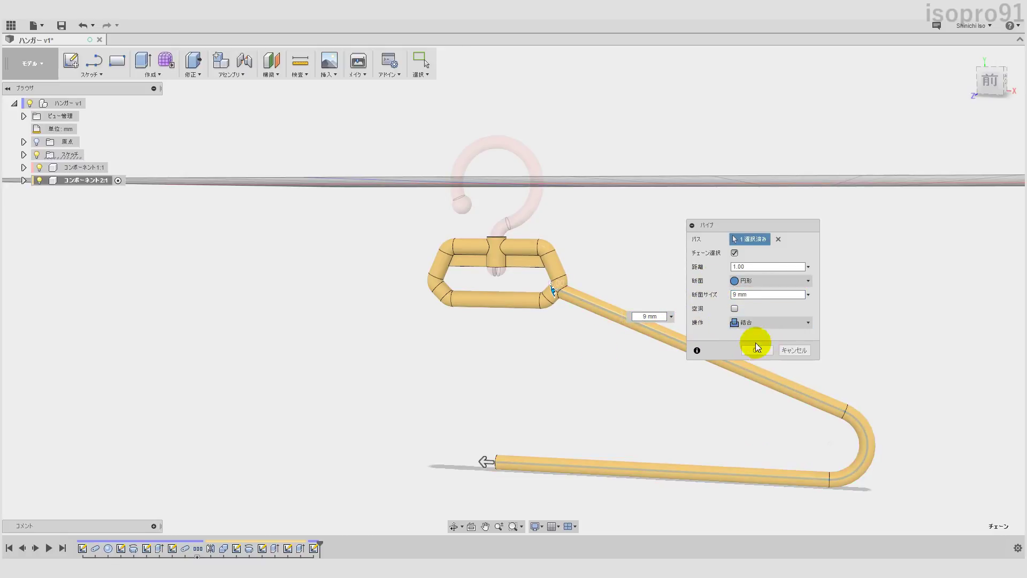
left_click(770, 322)
left_click(758, 374)
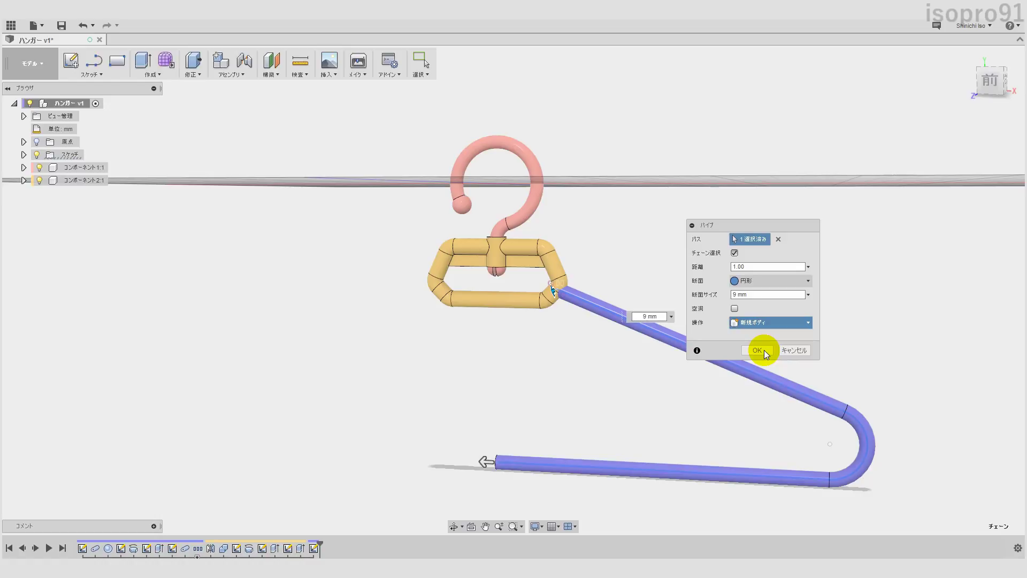
left_click(801, 350)
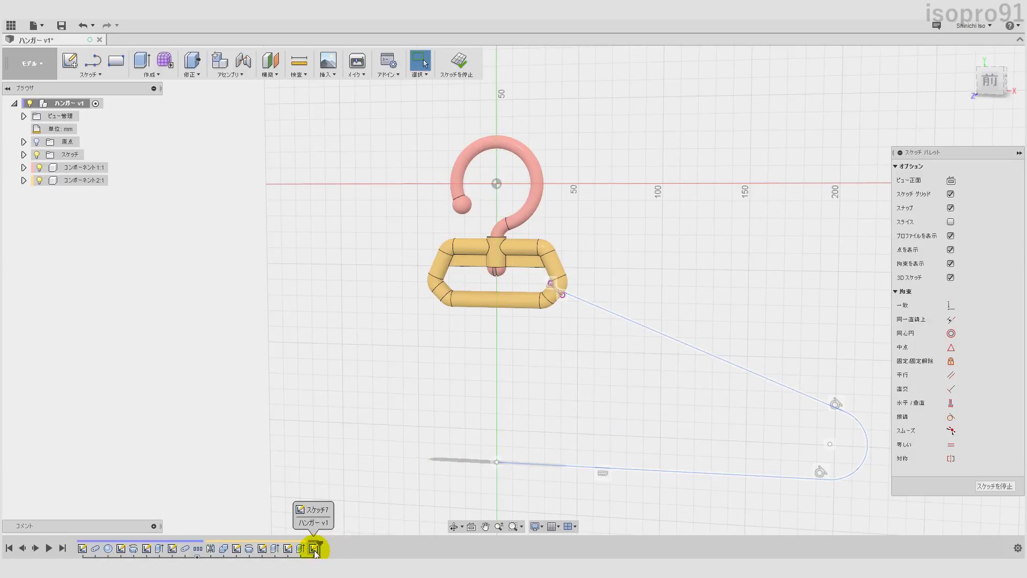
Finish the arm sketch and drag スケッチ7 into コンポーネント2:1
left_click(459, 63)
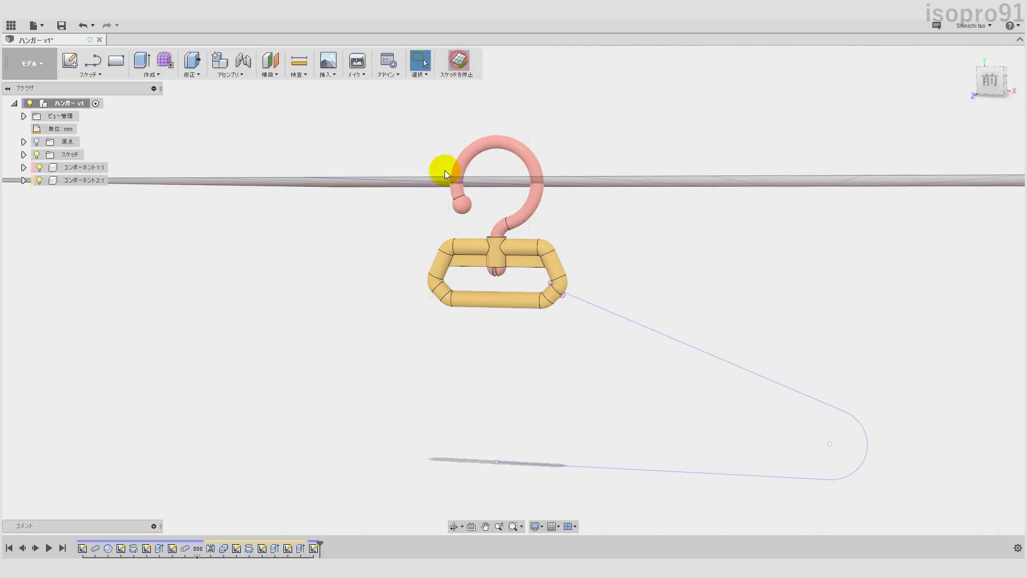
left_click(22, 155)
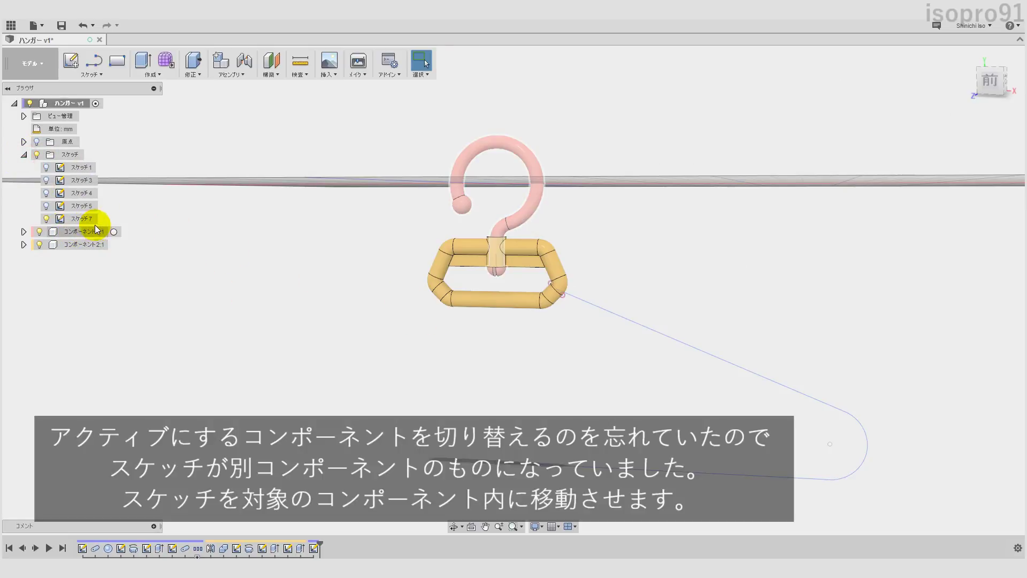
right_click(83, 218)
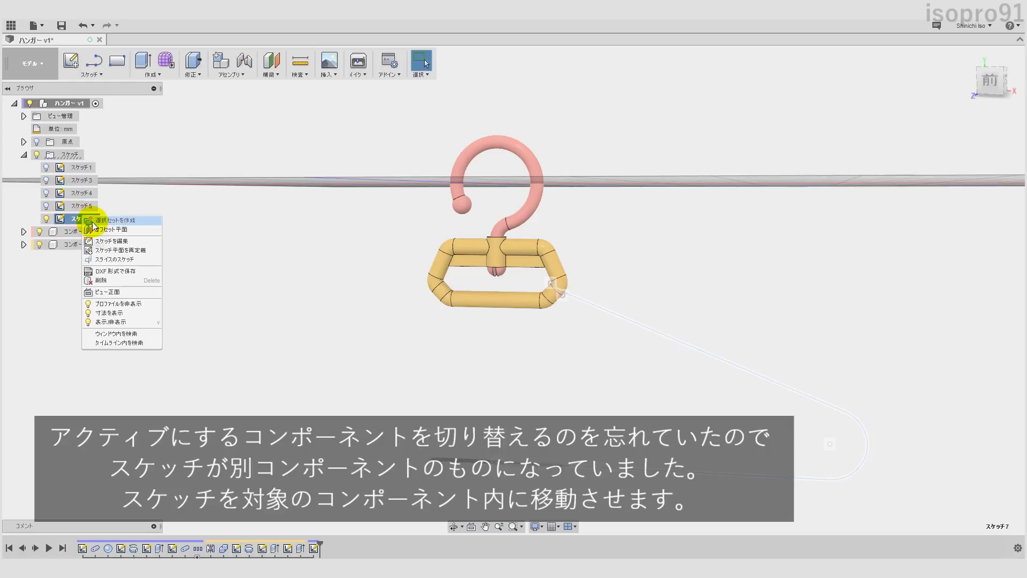
left_click(226, 197)
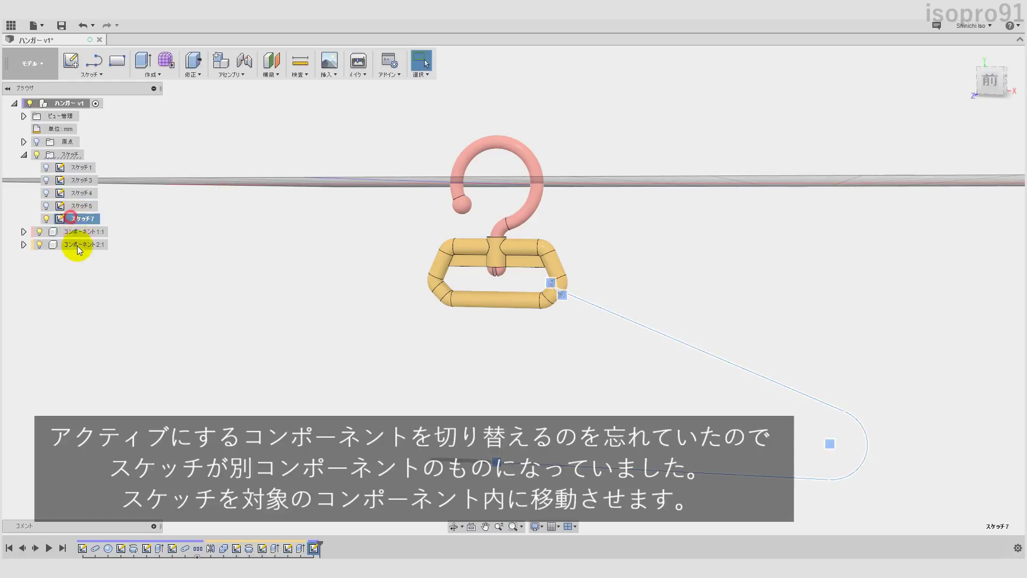
left_click_drag(77, 246, 72, 246)
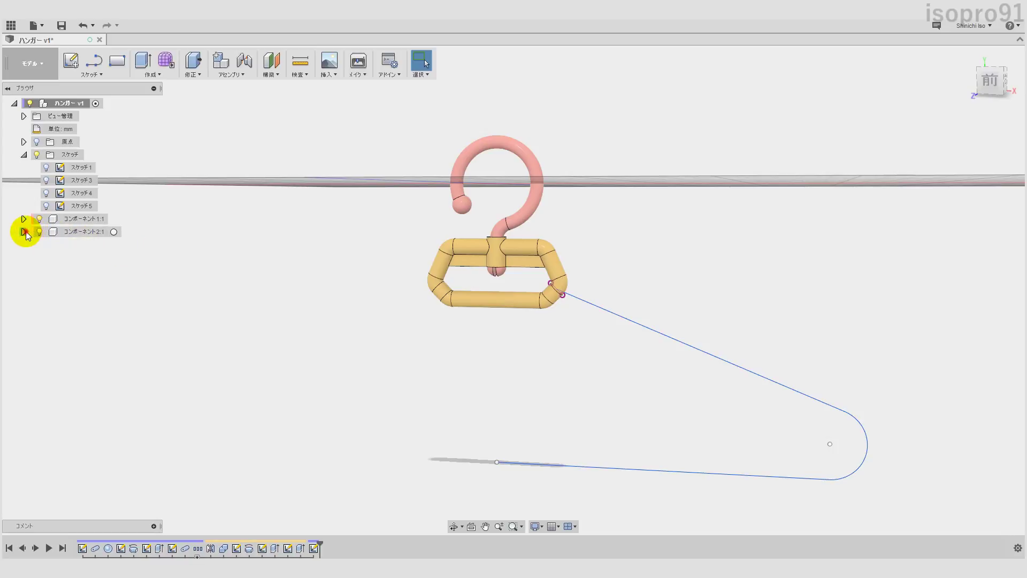
Confirm スケッチ7 sits inside コンポーネント2:1 and make that component active
left_click(24, 231)
left_click(33, 270)
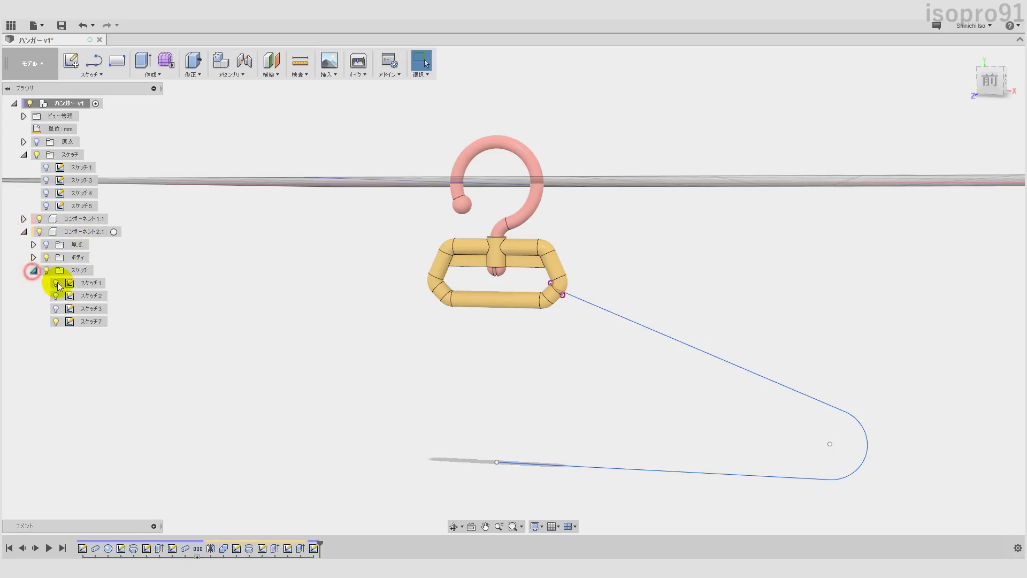
left_click(88, 322)
left_click(182, 307)
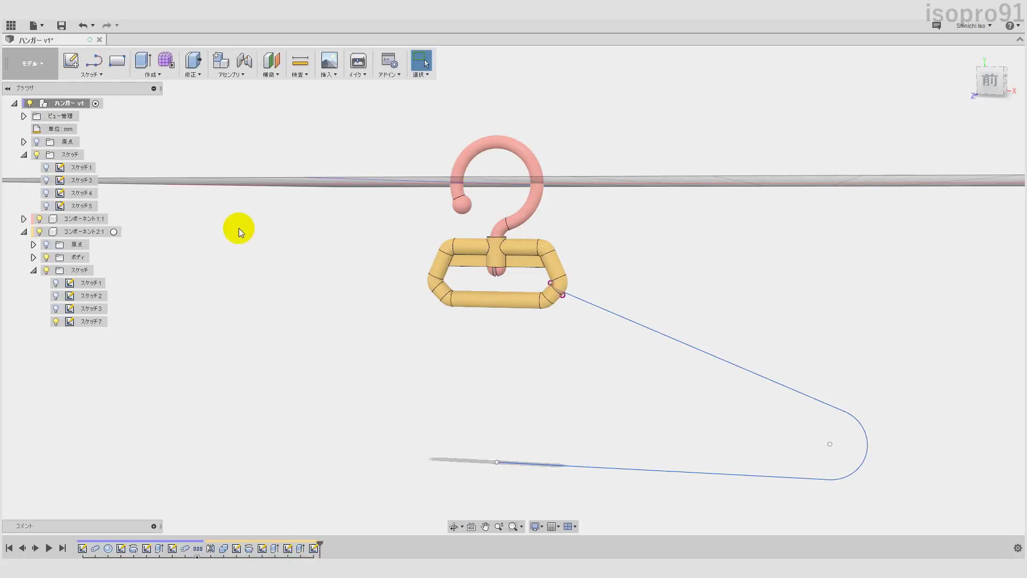
left_click(115, 231)
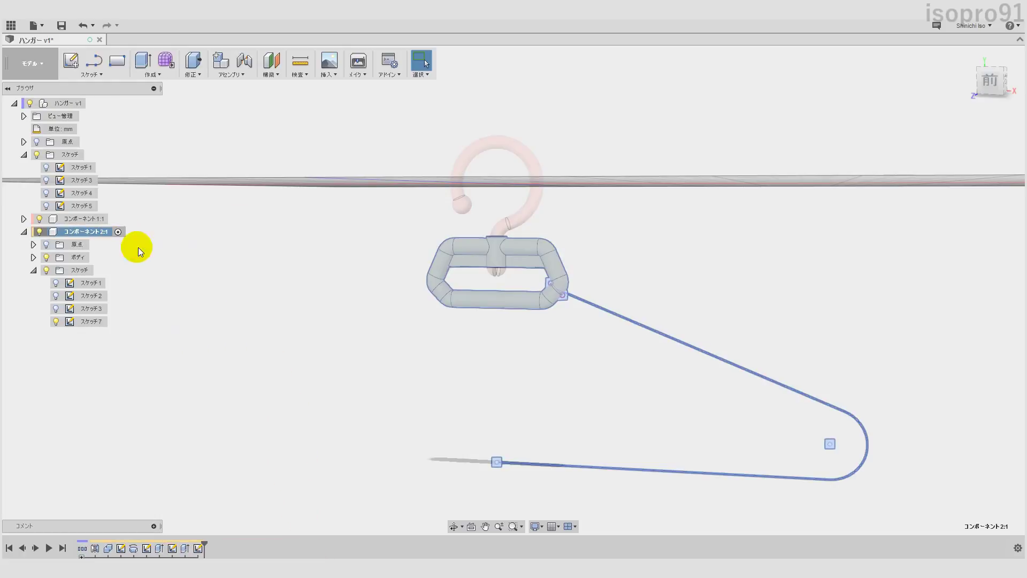
left_click(501, 380)
Start a pipe along the arm sketch line with a 9 mm section
left_click(152, 79)
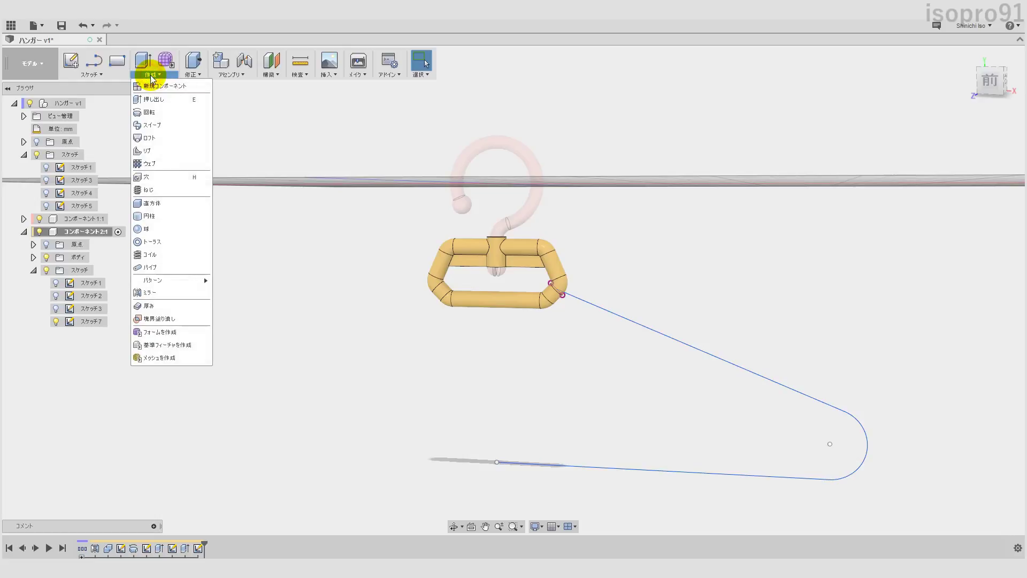
left_click(142, 264)
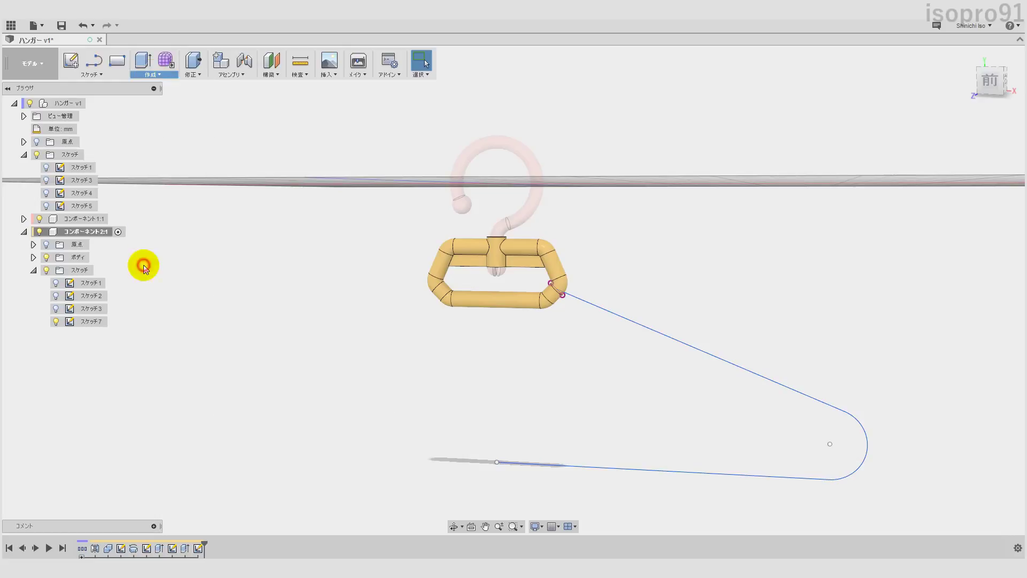
left_click(609, 313)
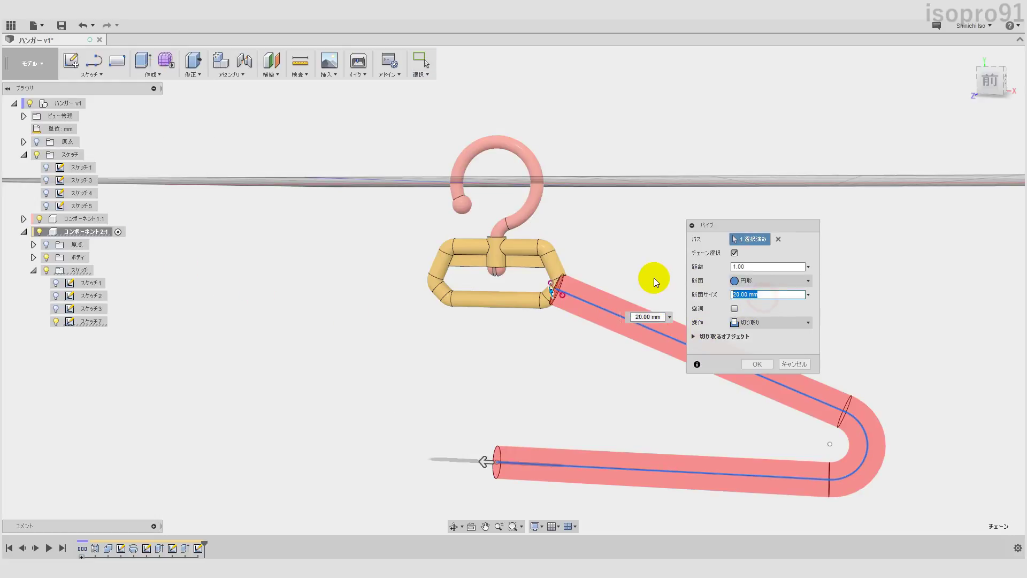
type("9")
Set the pipe operation to 新規ボディ (New Body) and create it
left_click(734, 322)
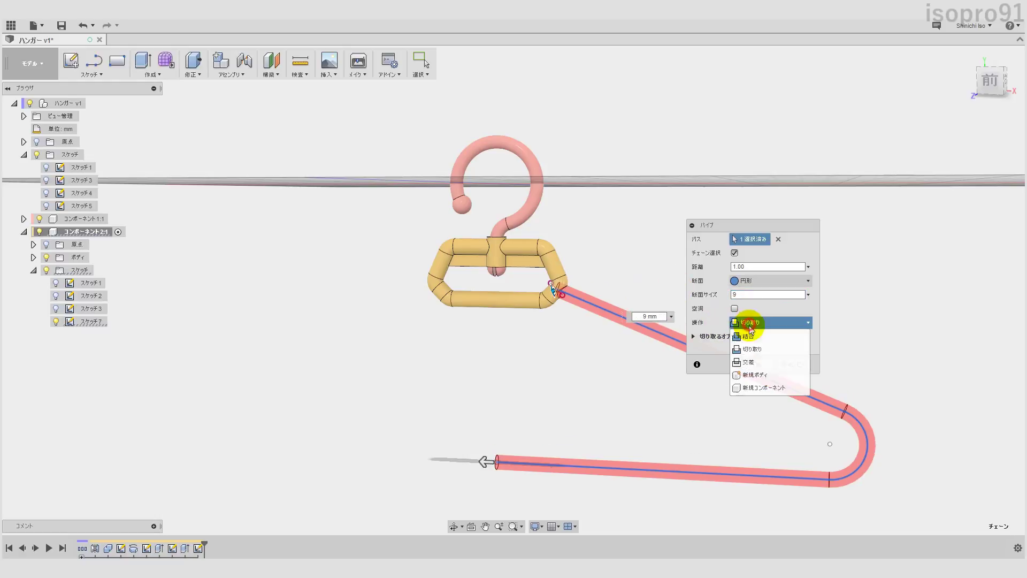
left_click(751, 348)
left_click(767, 325)
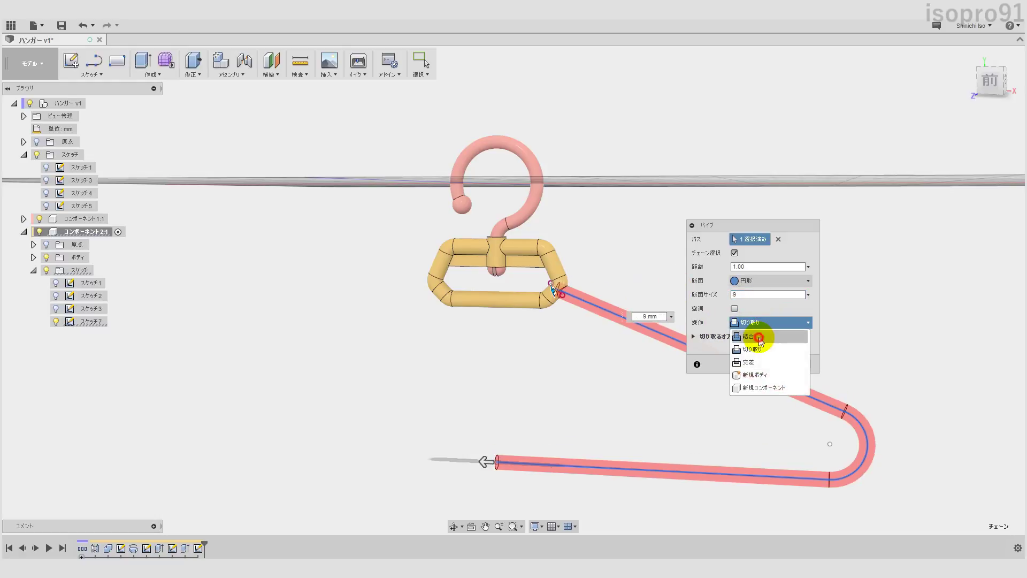
left_click(757, 335)
scroll(606, 340, "up", 3)
scroll(580, 326, "up", 3)
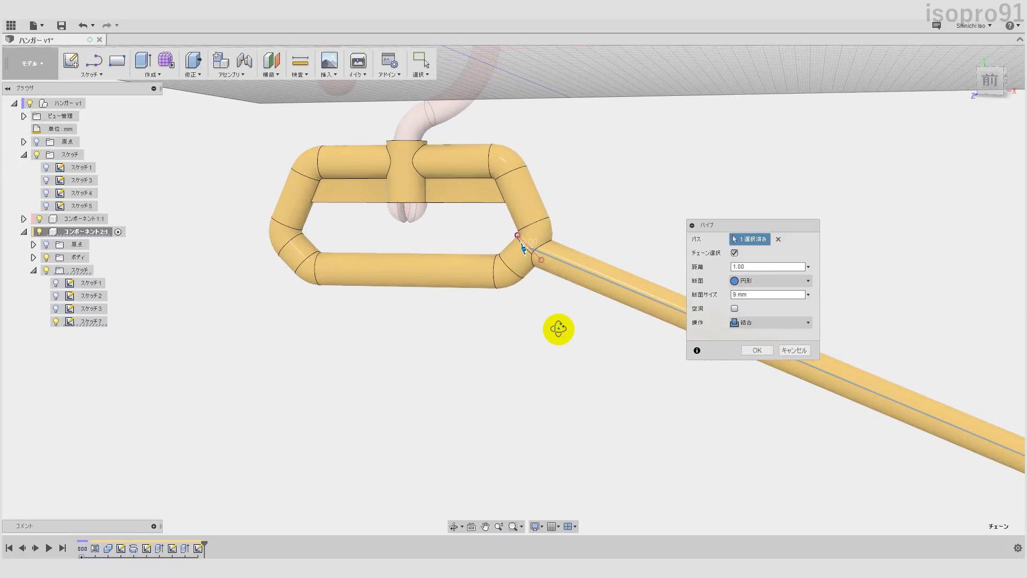
mouse_move(555, 328)
middle_mouse_down("shift")
mouse_move(524, 340)
mouse_move(573, 349)
mouse_move(557, 381)
mouse_move(573, 337)
middle_mouse_up("shift")
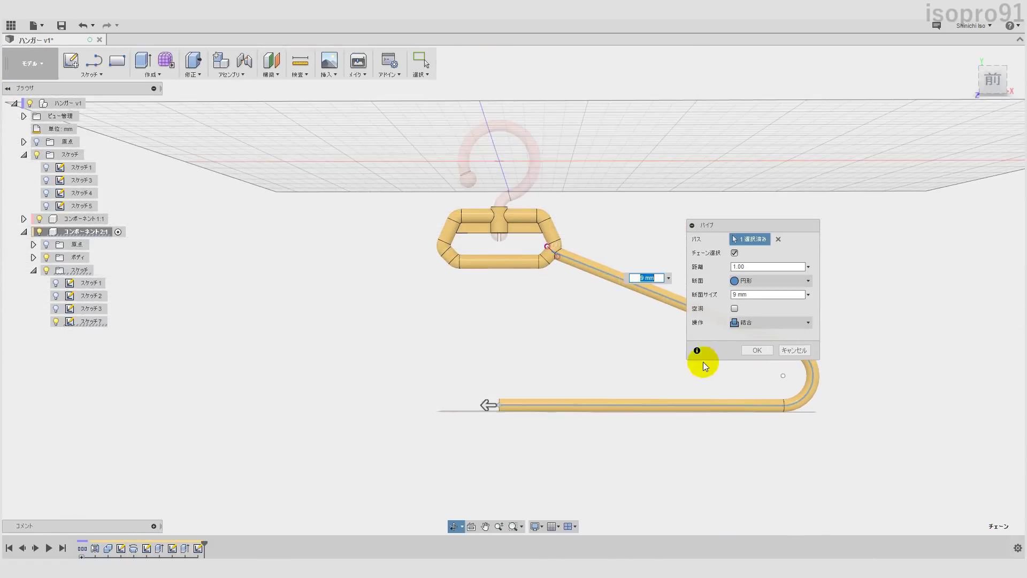
left_click(747, 330)
left_click(753, 375)
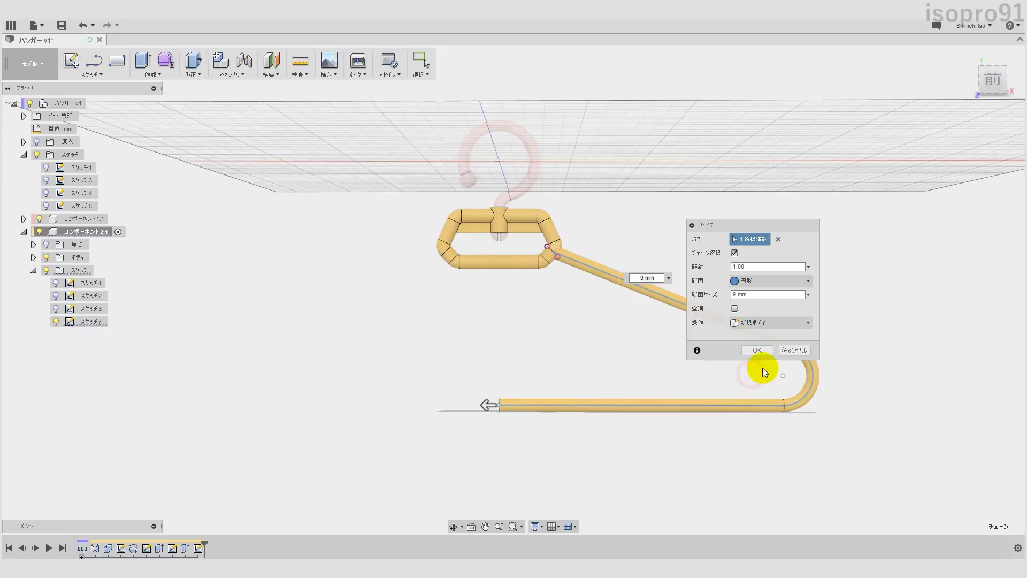
left_click(764, 351)
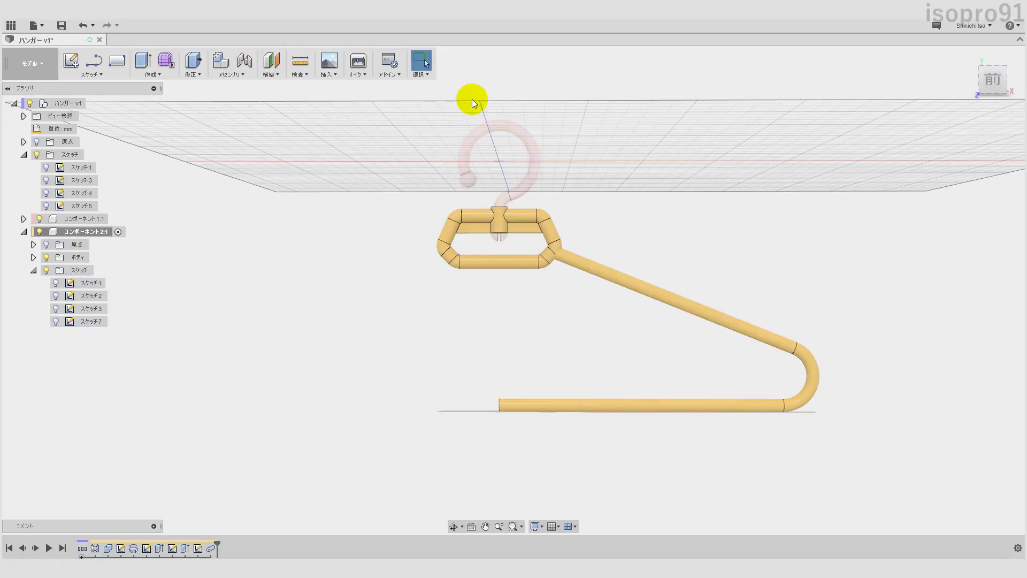
Mirror the long arm pipe body across the centre plane to form the opposite arm
left_click(172, 78)
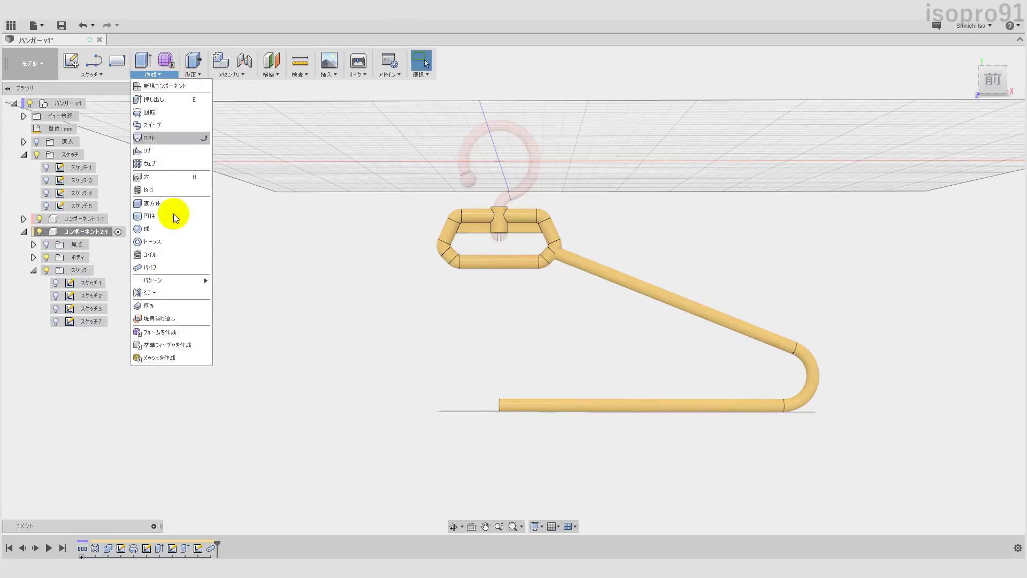
left_click(156, 289)
middle_click_drag(583, 327, 642, 348, "shift")
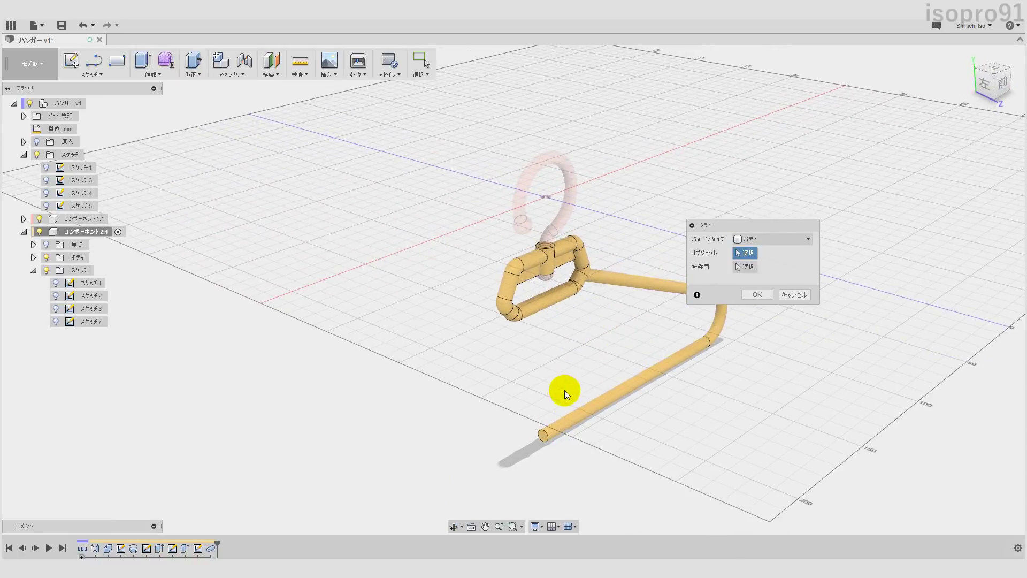
scroll(557, 407, "up", 3)
scroll(545, 428, "up", 2)
left_click(571, 424)
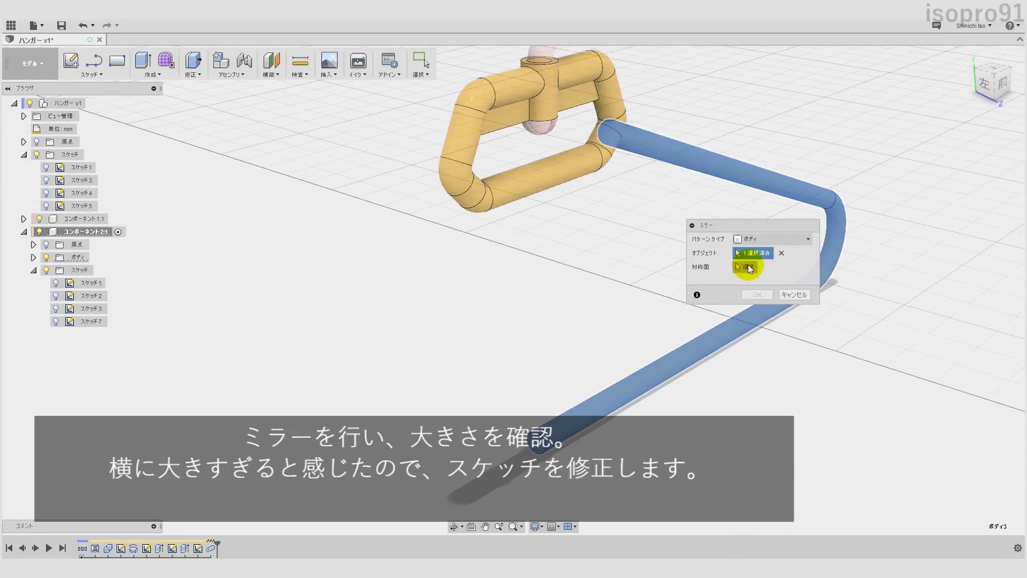
left_click(549, 441)
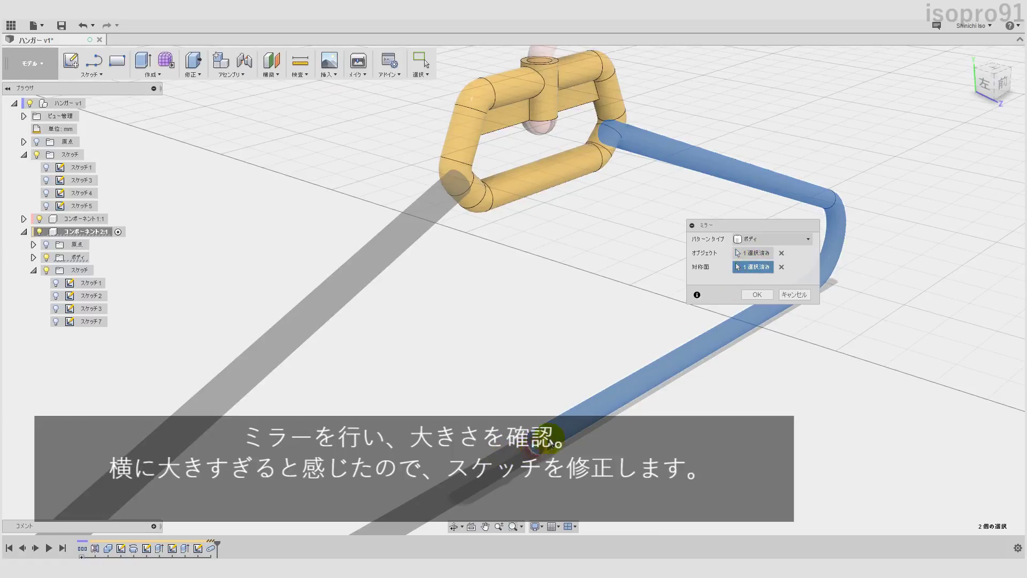
left_click(768, 300)
scroll(733, 355, "down", 4)
scroll(732, 377, "down", 3)
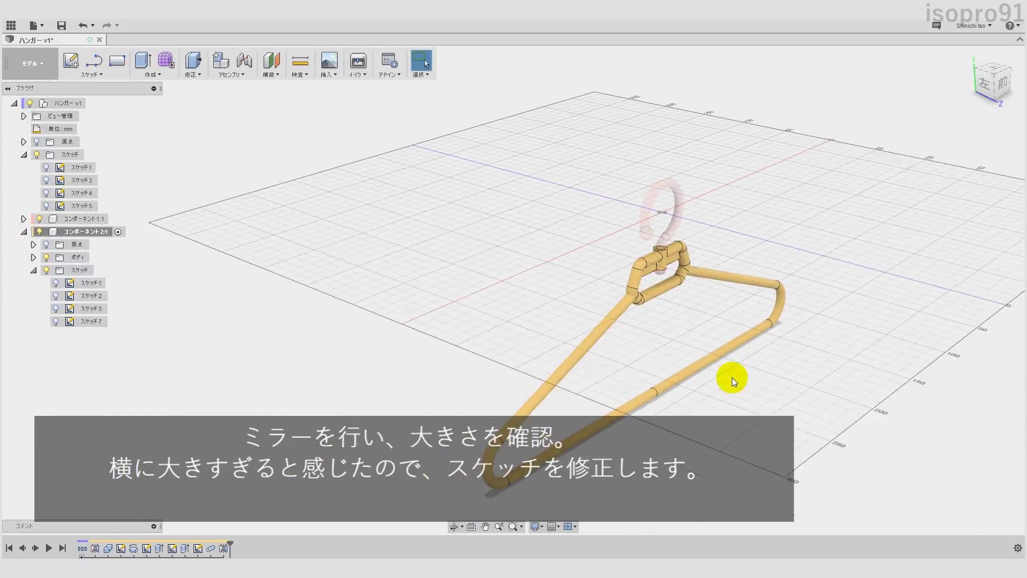
mouse_move(732, 378)
middle_mouse_down("shift")
mouse_move(659, 395)
mouse_move(683, 383)
middle_mouse_up("shift")
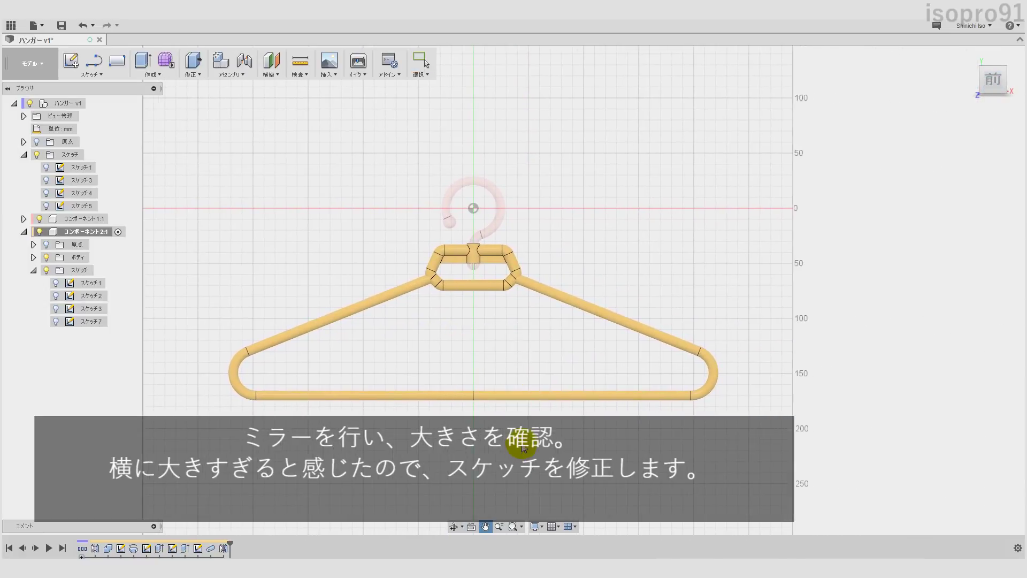
Drag Sketch7's end arc inward to about X 170, Y -150, narrowing the hanger
double_click(197, 548)
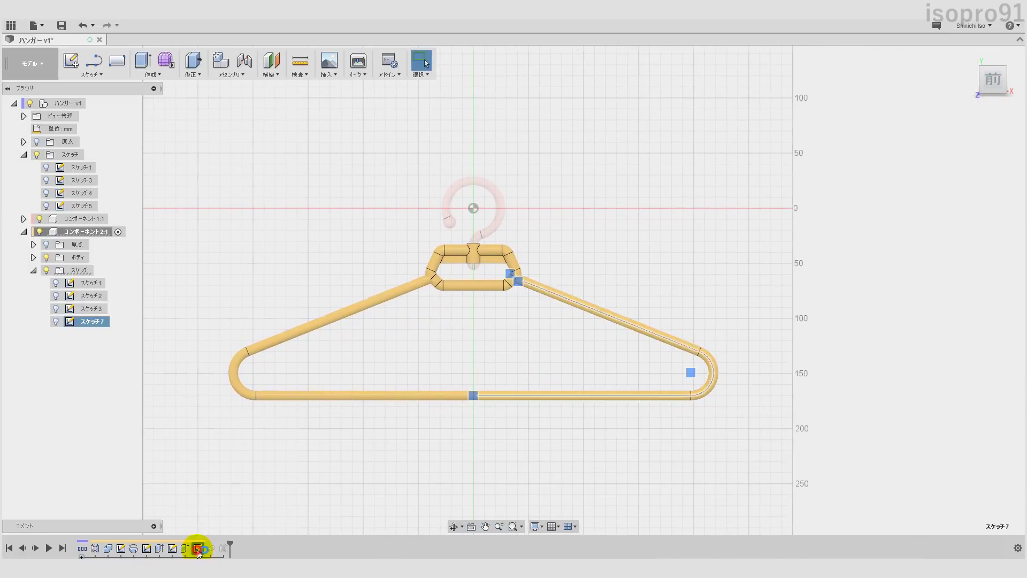
left_click_drag(658, 379, 631, 380)
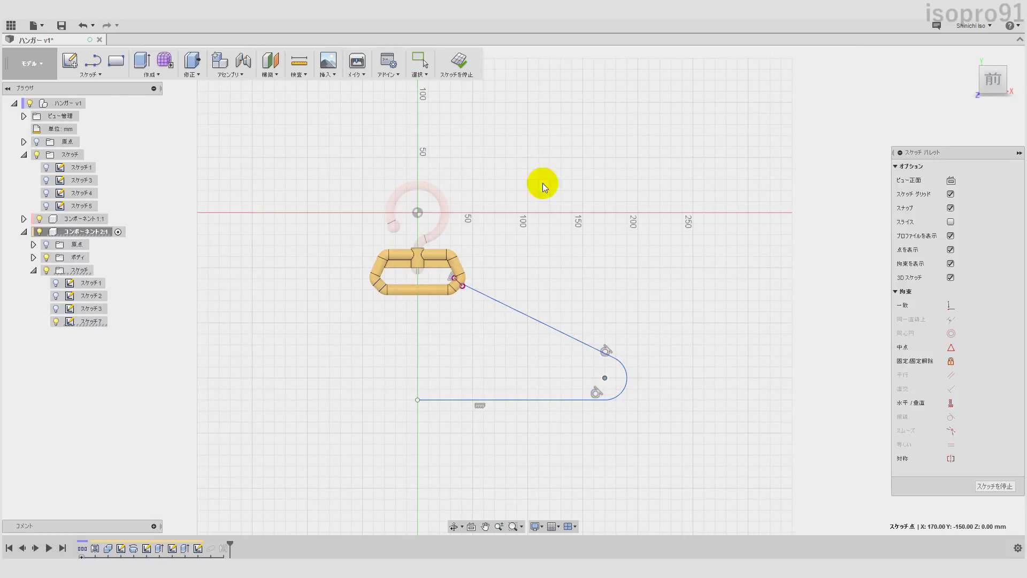
left_click(459, 60)
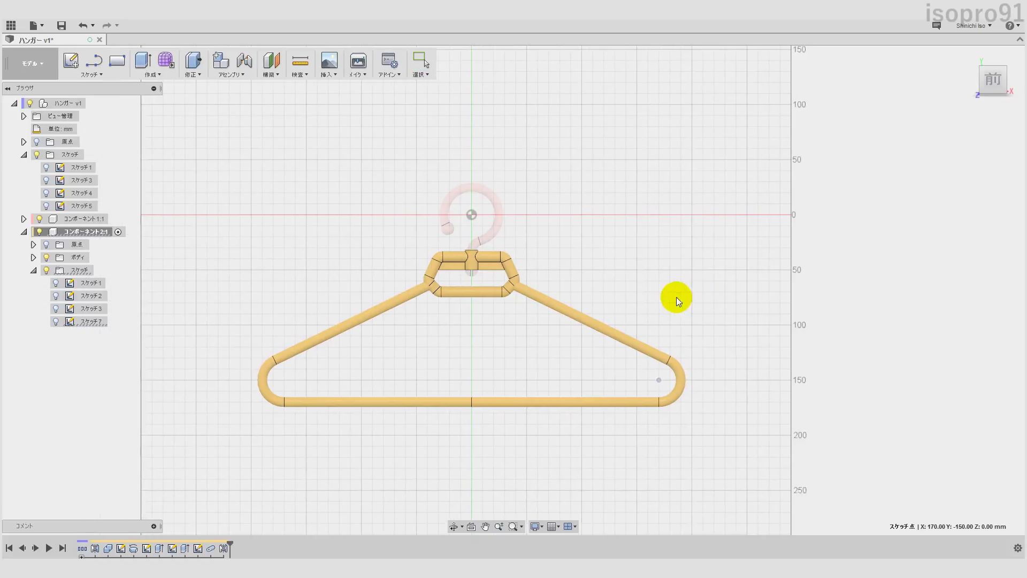
Expand コンポーネント1:1 and its bodies folder, selecting ボディ1 and then スケッチ1
left_click(729, 291)
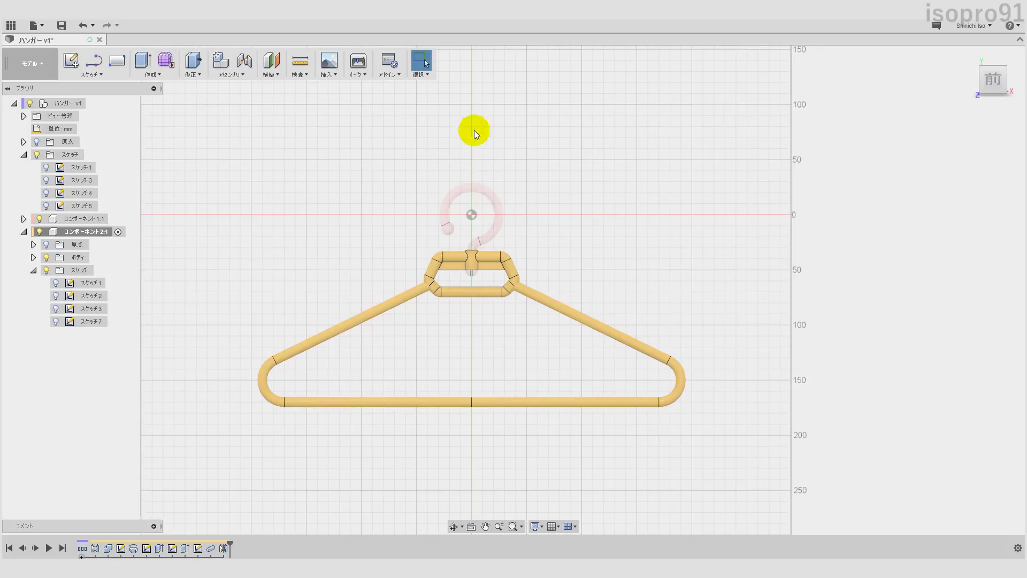
mouse_move(84, 218)
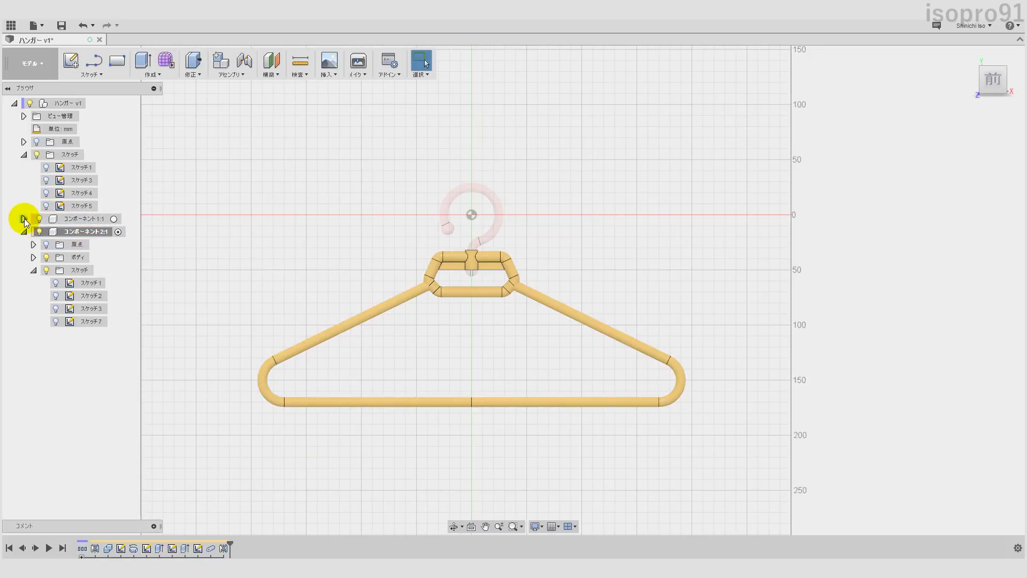
left_click(24, 219)
left_click(34, 246)
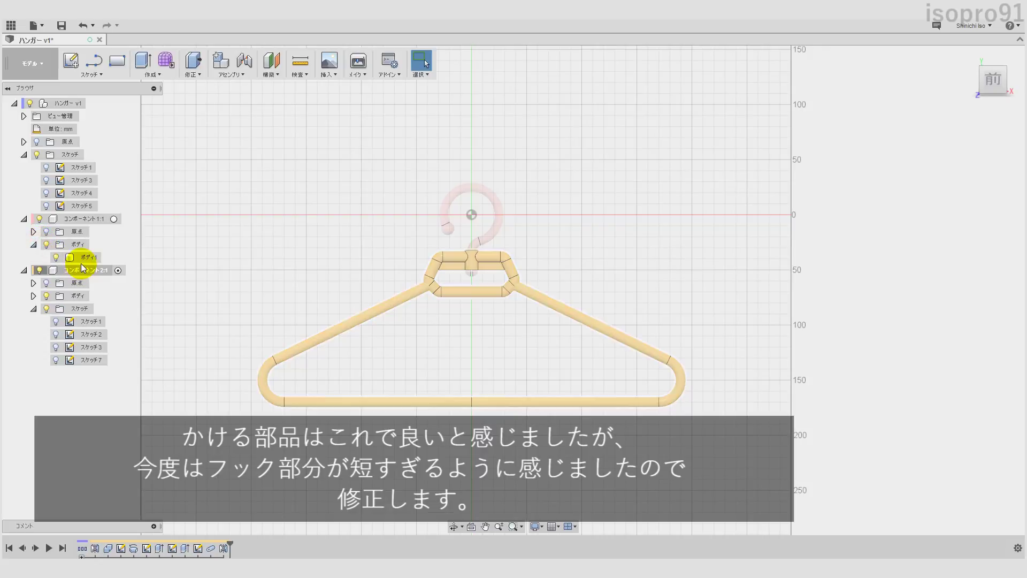
left_click(85, 258)
left_click(81, 168)
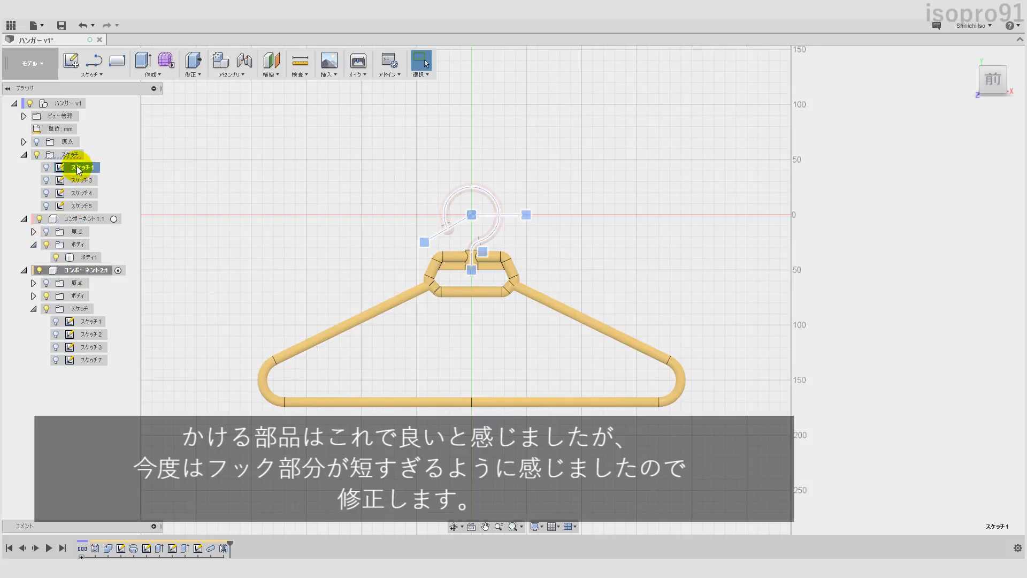
Open the hook sketch スケッチ1 for editing
left_click(164, 173)
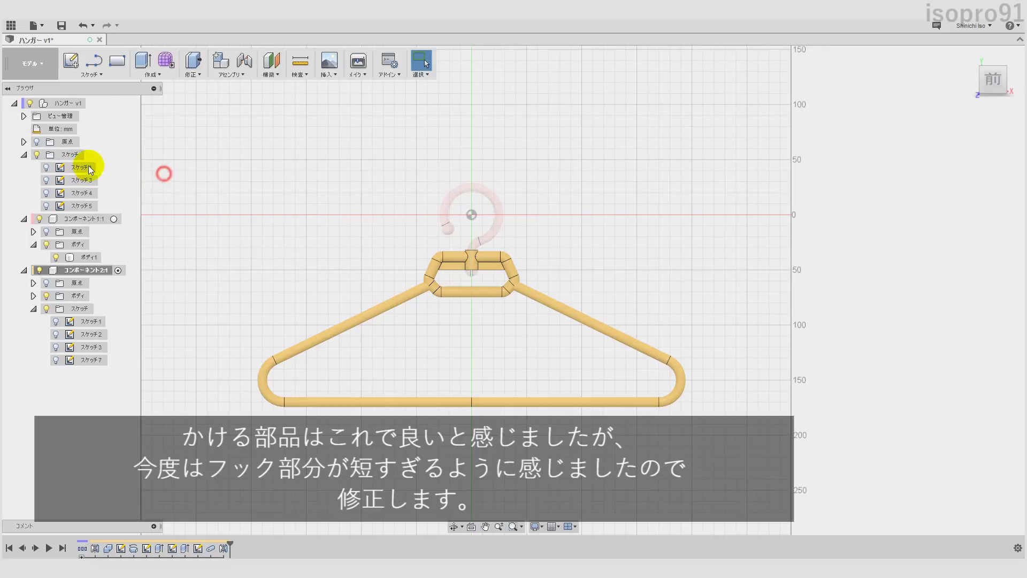
left_click(90, 171)
right_click(90, 170)
left_click(112, 193)
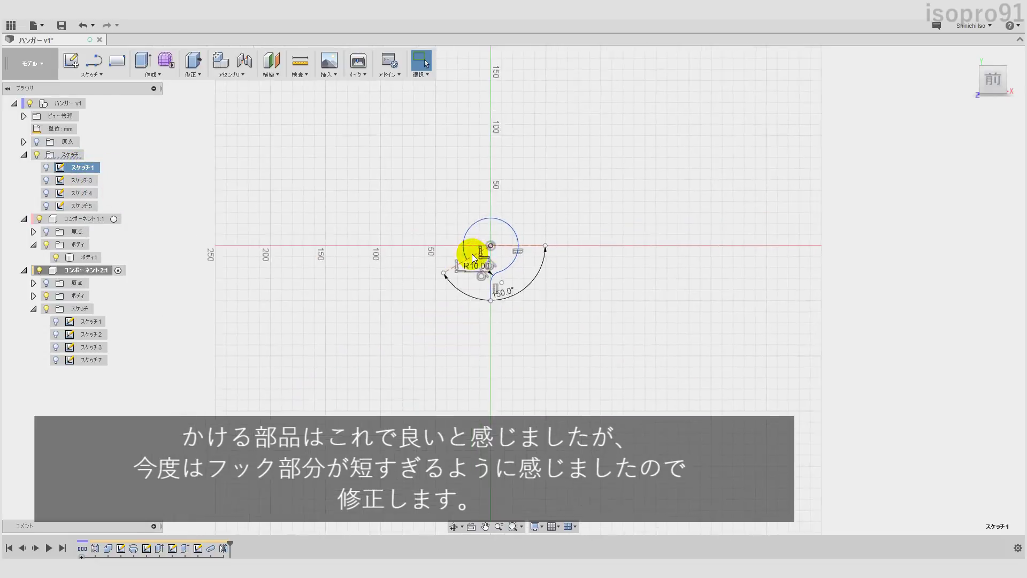
scroll(520, 329, "up", 3)
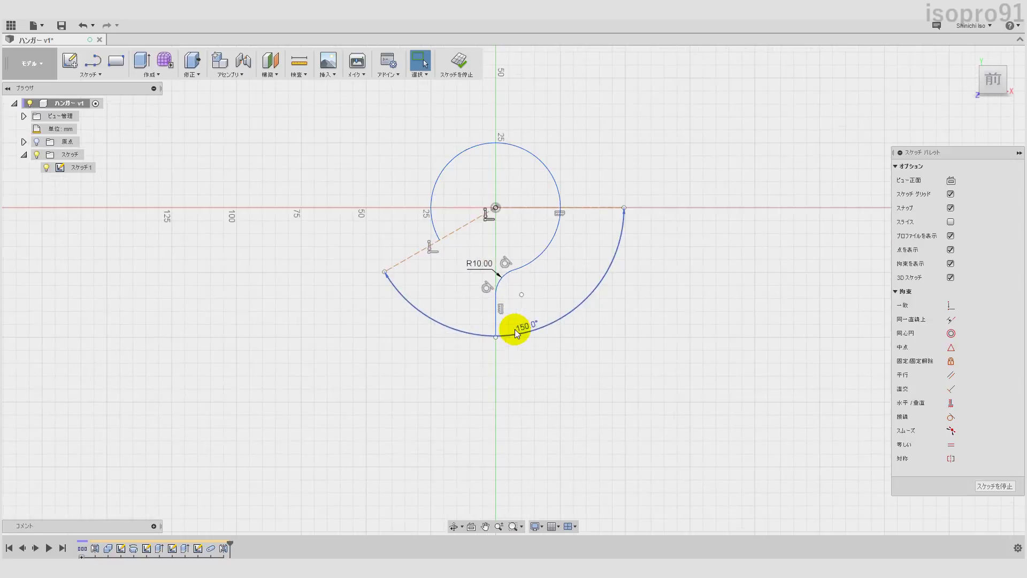
scroll(514, 332, "up", 3)
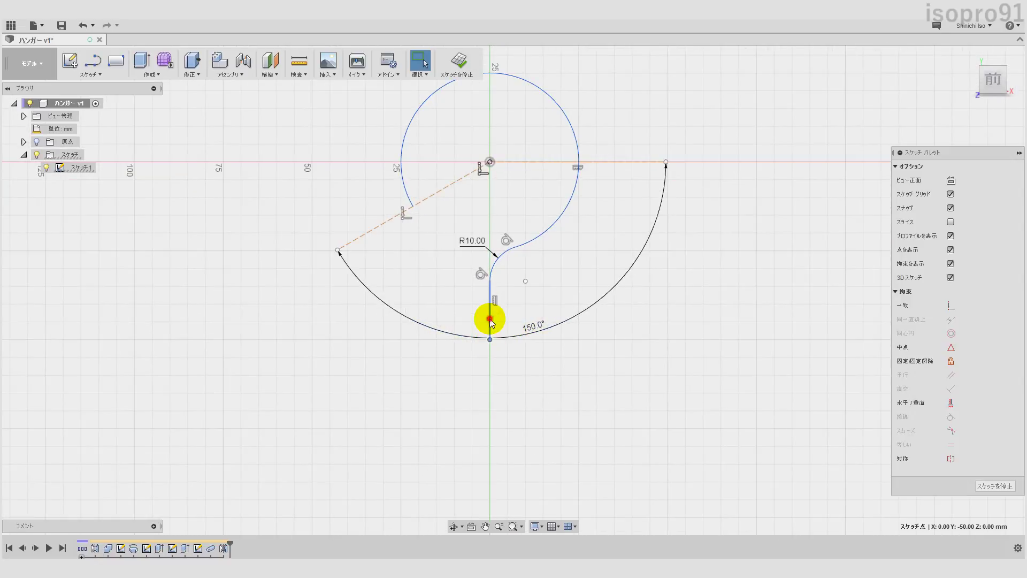
Fix the vertical line's bottom point and window-select the upper arc
left_click(490, 316)
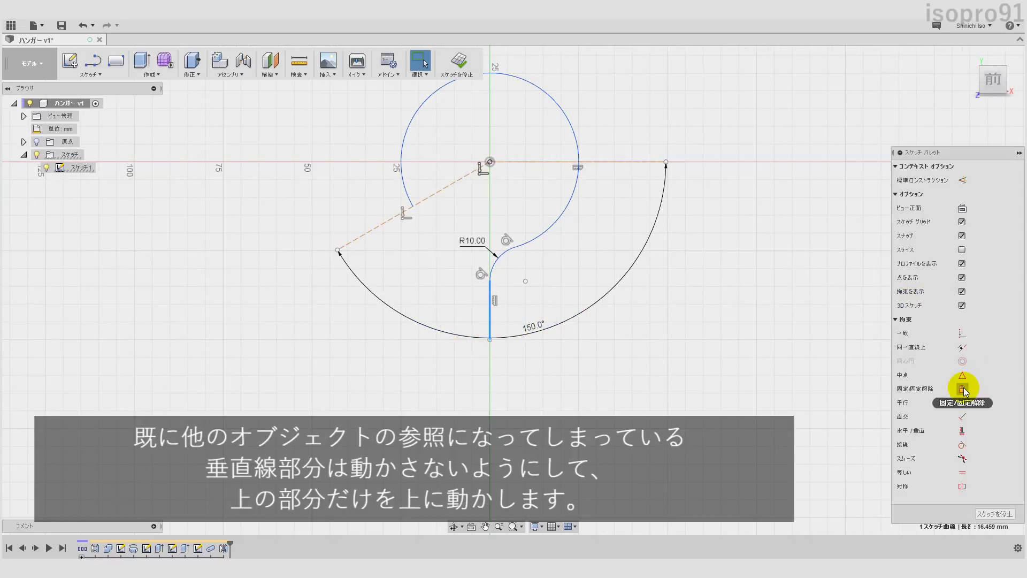
left_click(962, 390)
left_click(491, 341)
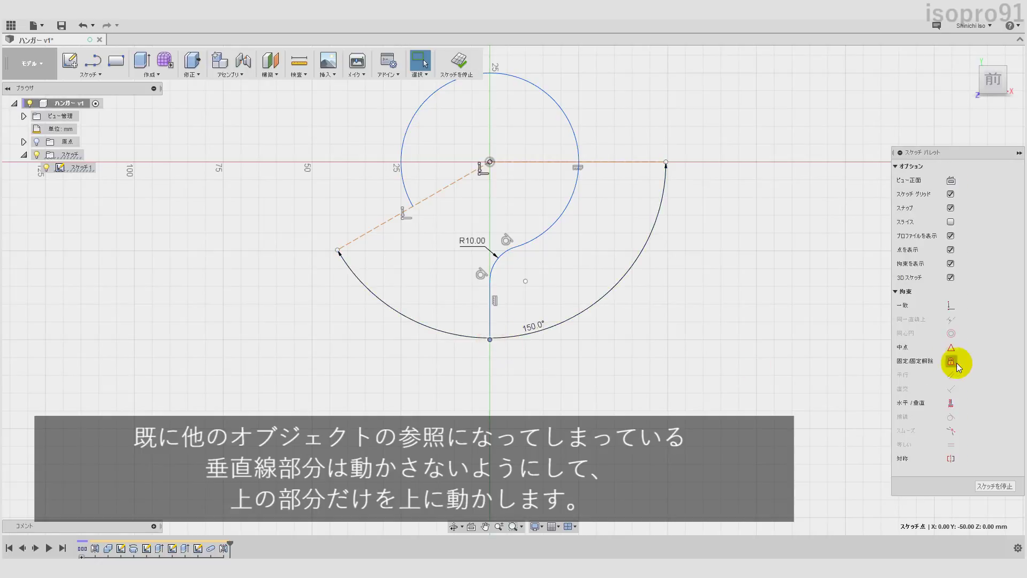
left_click(952, 365)
scroll(586, 342, "down", 3)
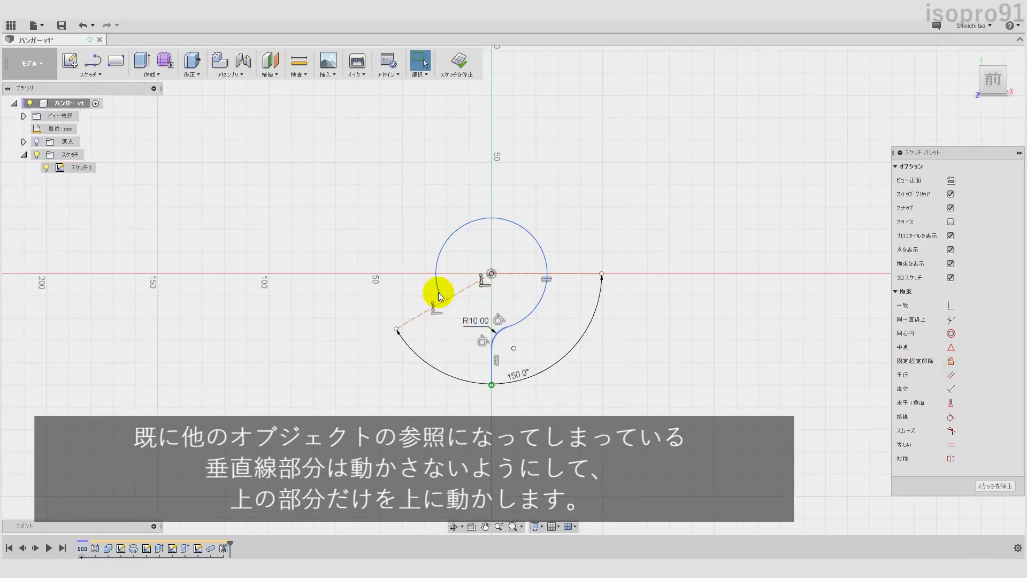
left_click_drag(331, 182, 384, 236)
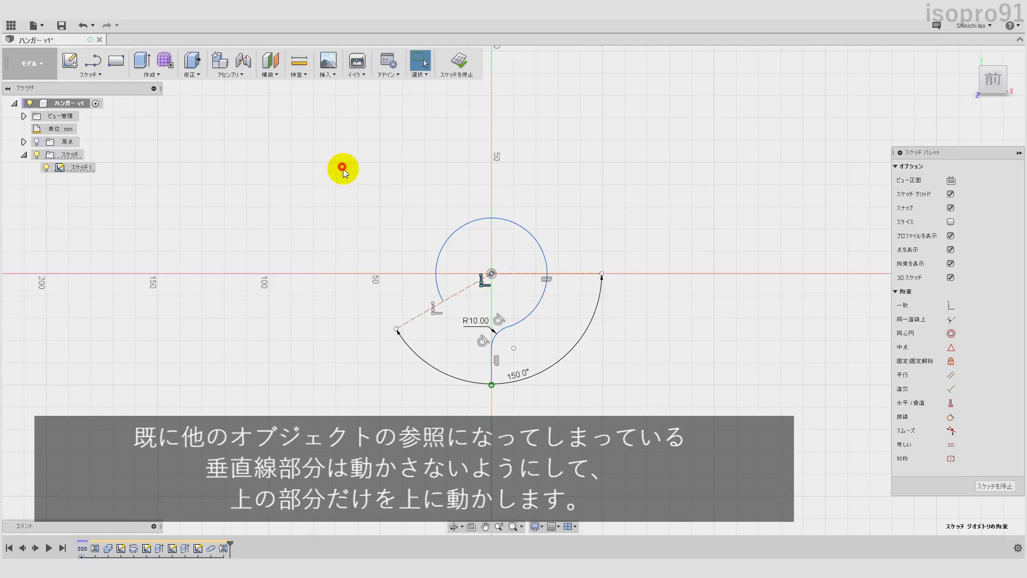
left_click_drag(340, 165, 580, 354)
right_click(566, 236)
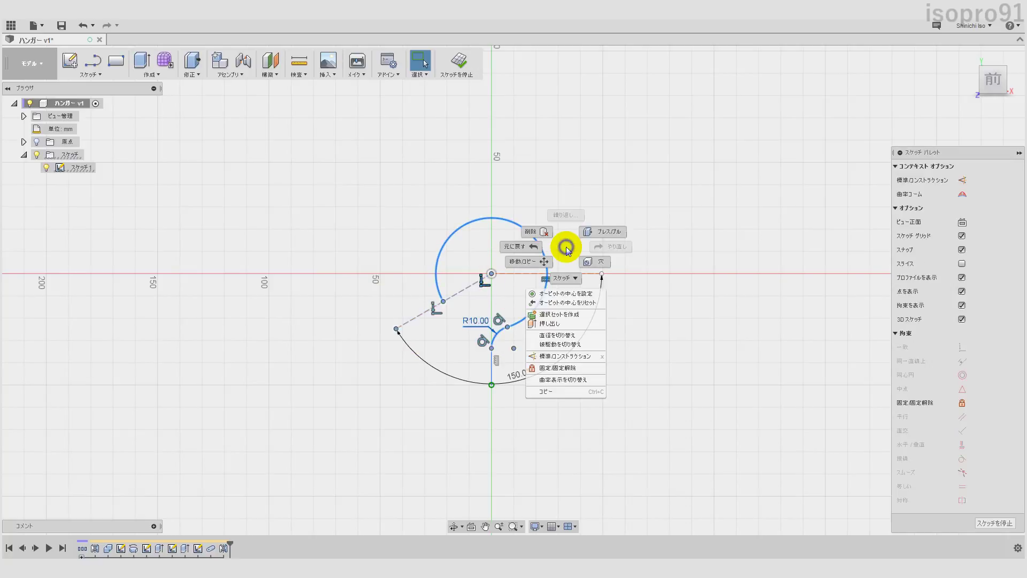
Try raising the selected arc by 10 mm, then cancel the move
left_click(578, 260)
left_click_drag(448, 268, 448, 245)
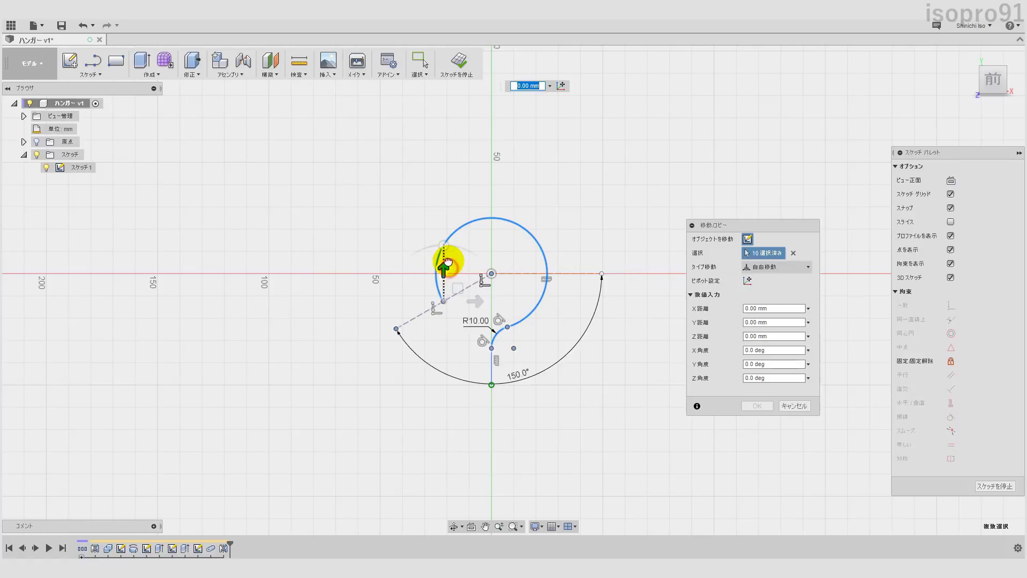
left_click(793, 407)
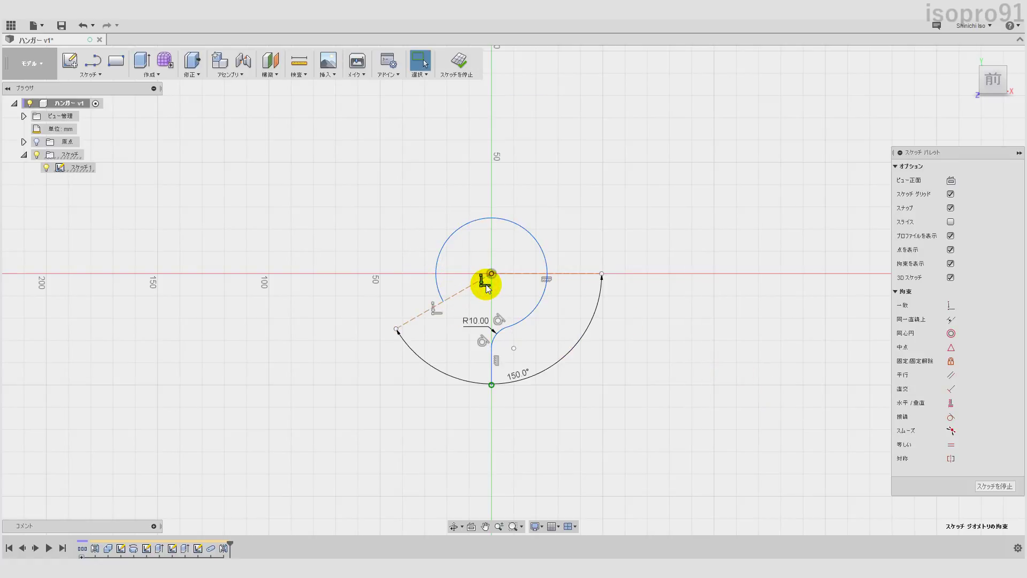
scroll(496, 285, "up", 3)
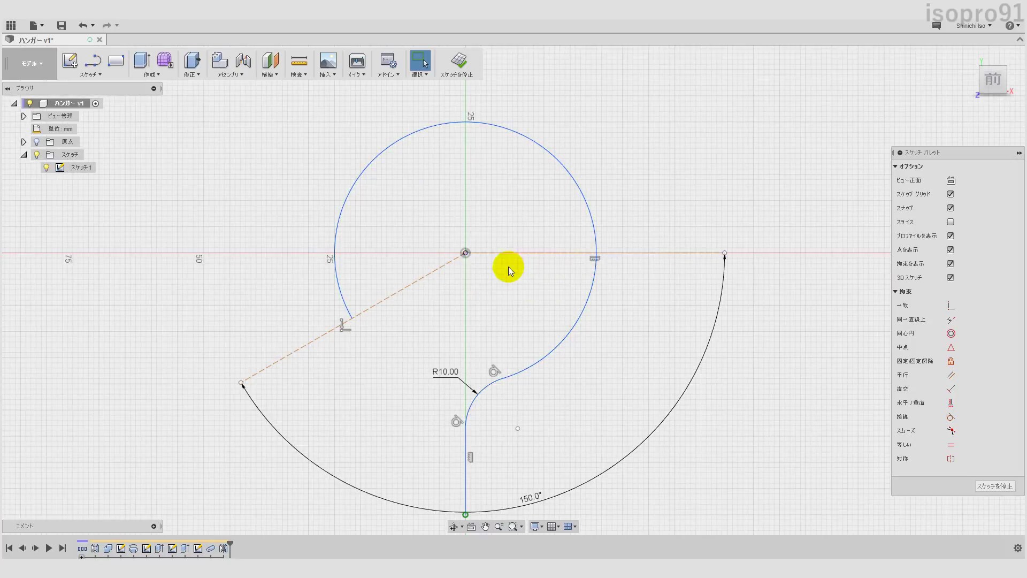
scroll(490, 289, "up", 3)
scroll(492, 289, "down", 4)
scroll(493, 291, "down", 3)
Move the whole hook sketch's upper geometry up 10 mm and finish the sketch
left_click_drag(313, 175, 628, 382)
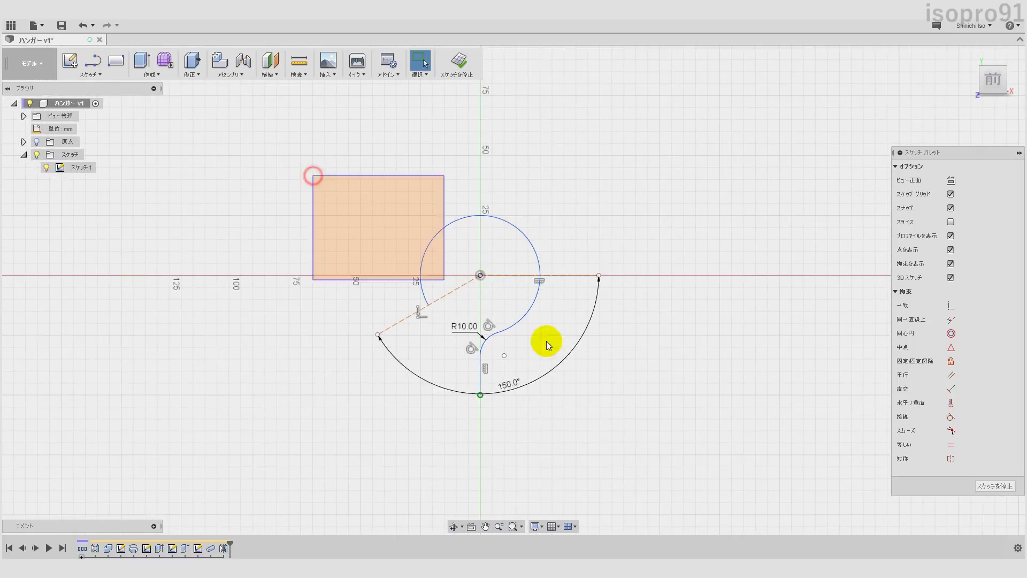
right_click(486, 259)
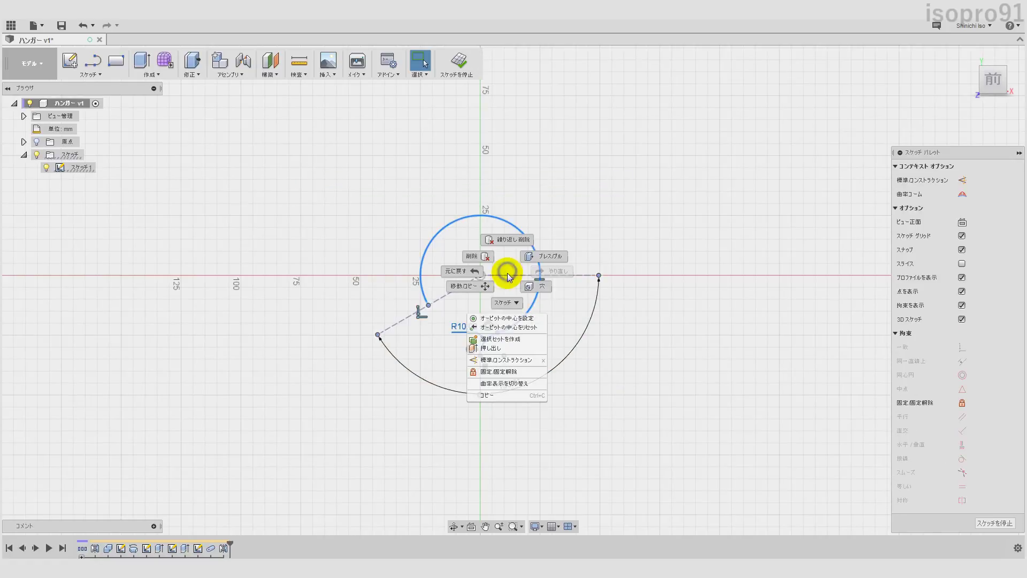
left_click(481, 284)
left_click_drag(471, 244, 471, 225)
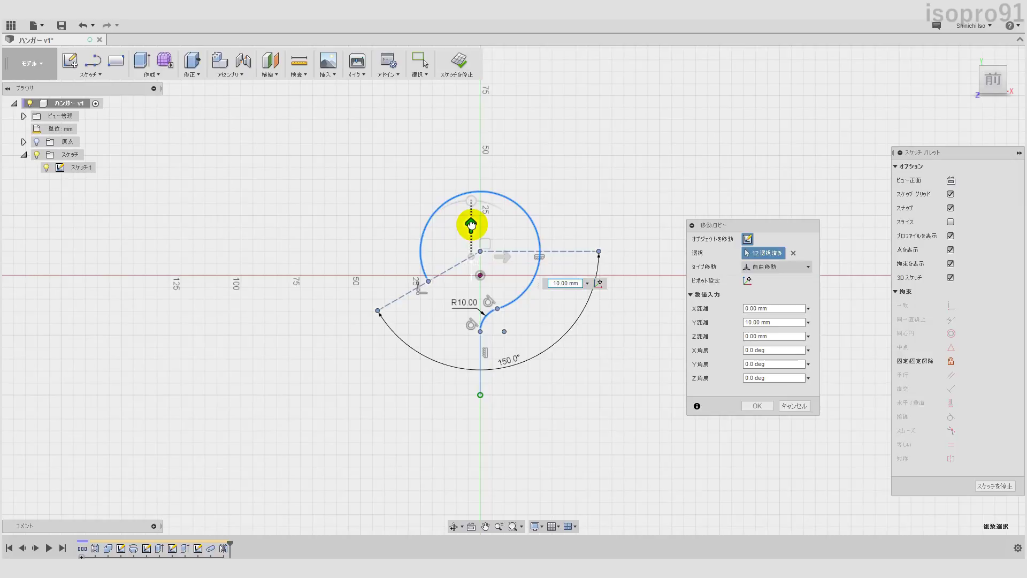
left_click(756, 405)
left_click(651, 366)
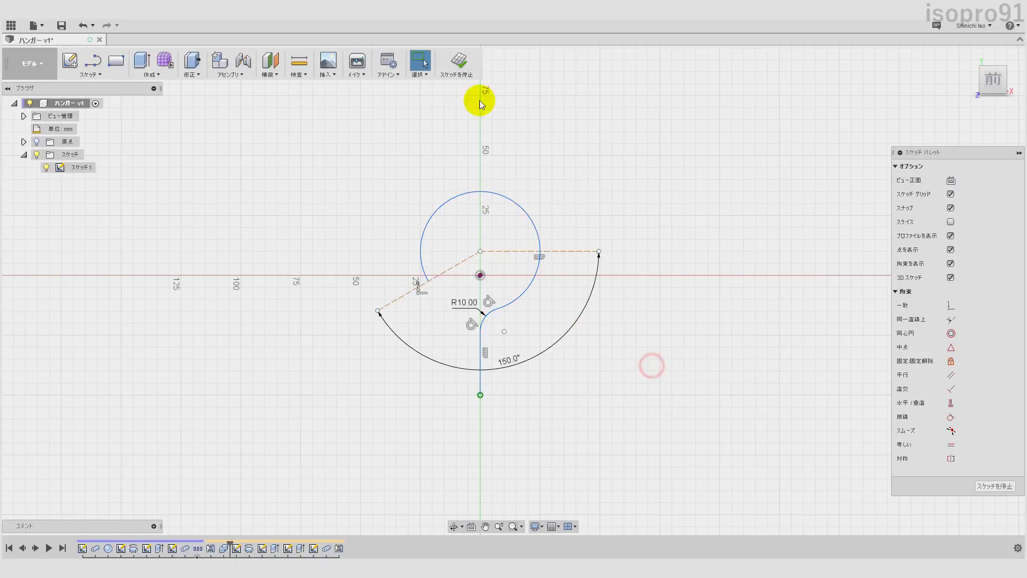
left_click(459, 62)
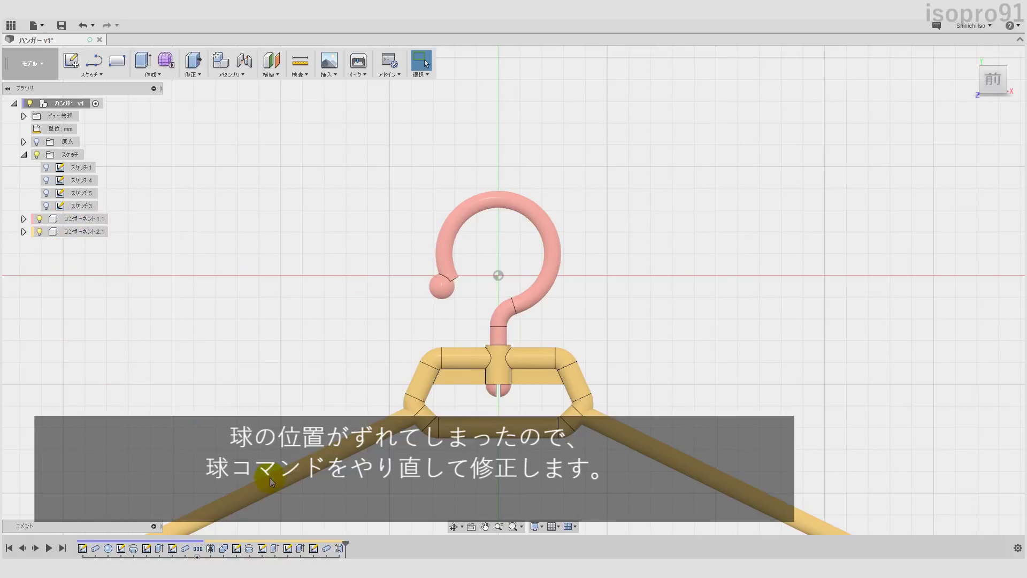
right_click(109, 549)
left_click(138, 483)
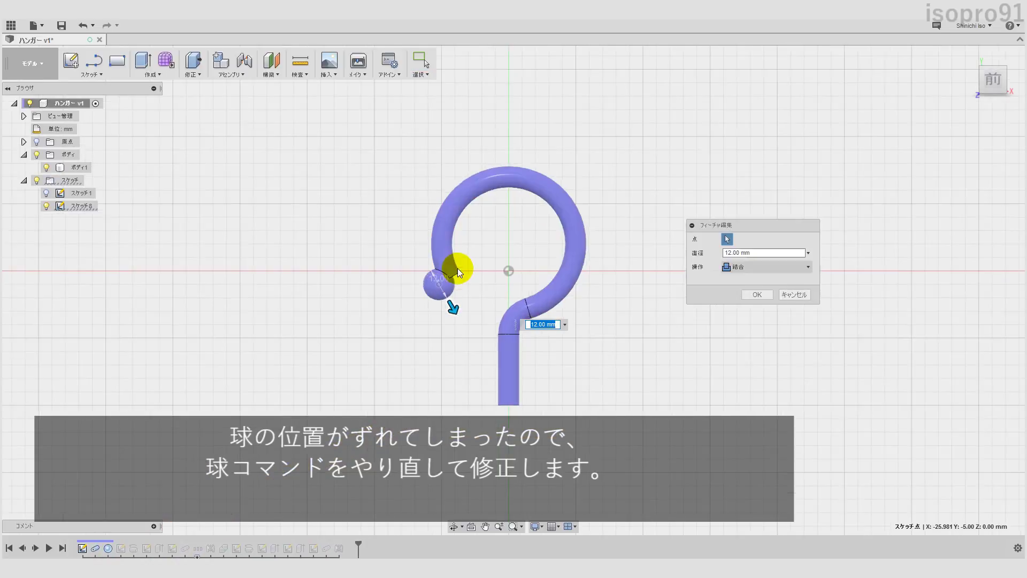
scroll(457, 268, "up", 3)
middle_click_drag(455, 292, 447, 257, "shift")
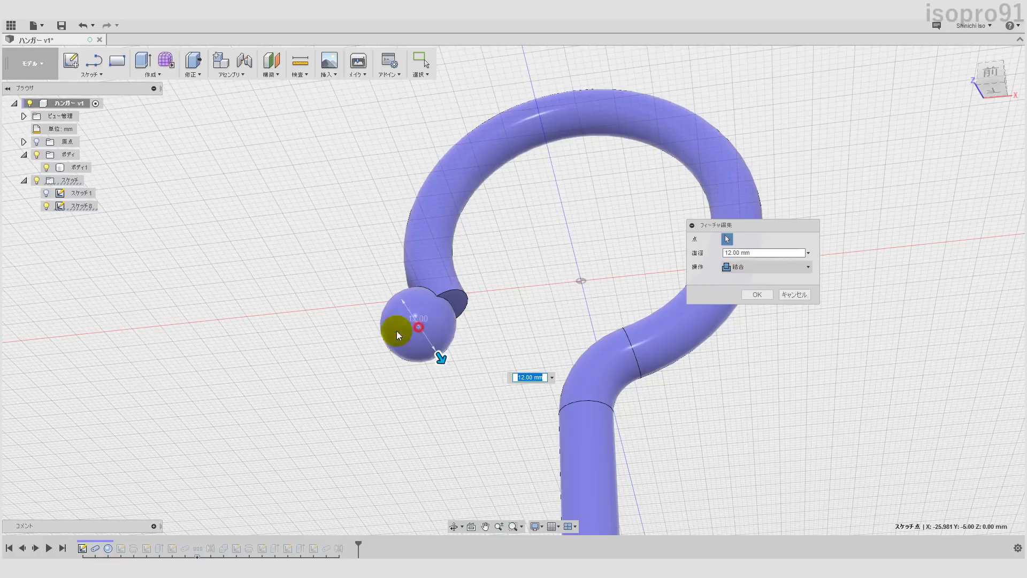
key("Return")
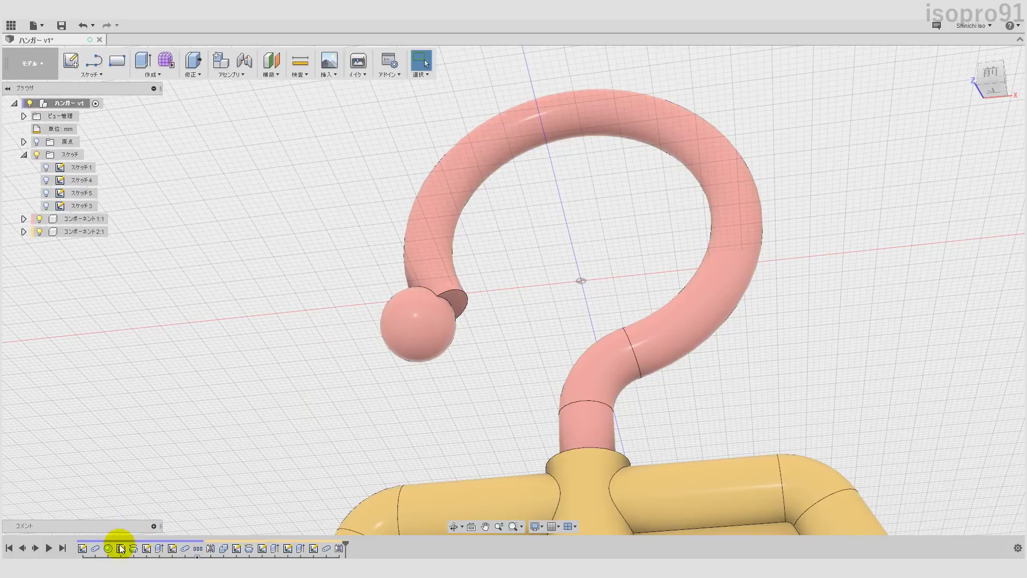
right_click(121, 548)
left_click(134, 481)
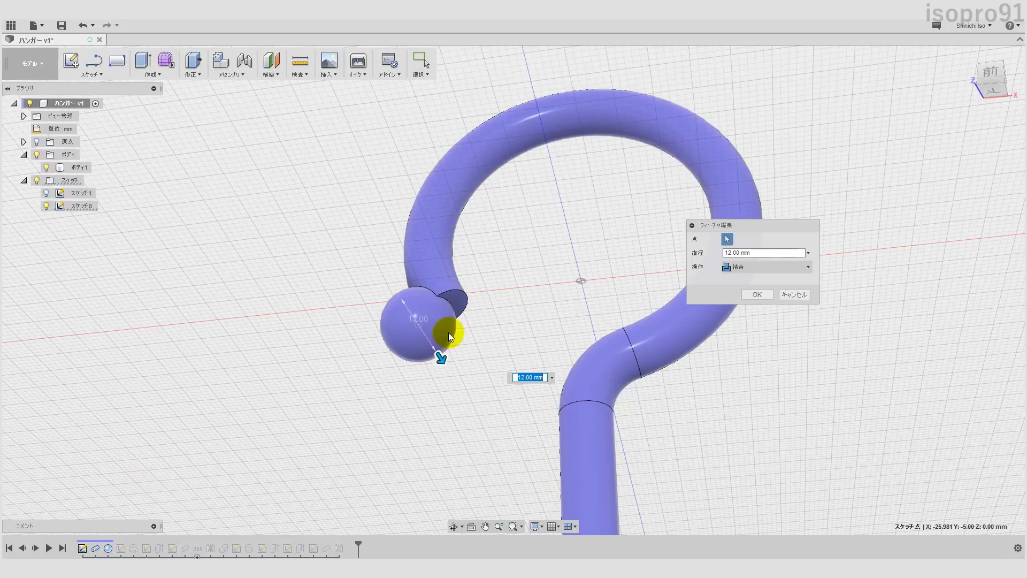
left_click(727, 239)
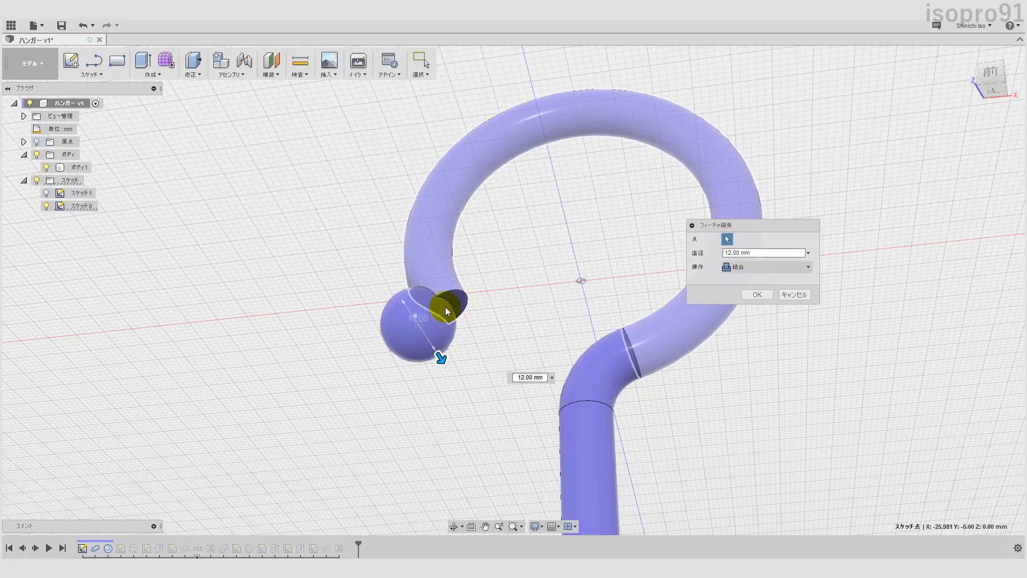
scroll(448, 309, "up", 2)
scroll(480, 305, "up", 3)
type("6")
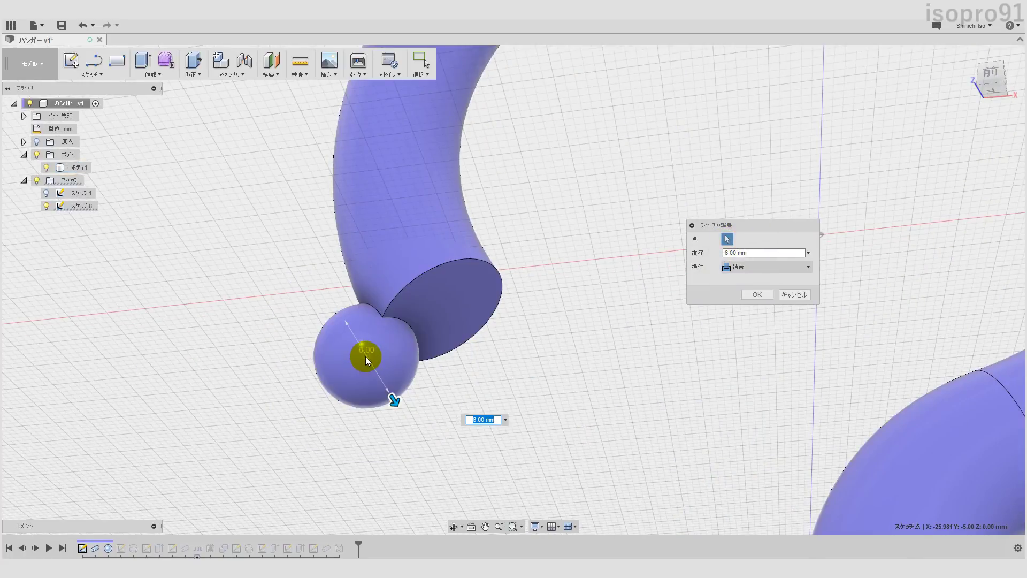
left_click(791, 294)
scroll(417, 348, "down", 3)
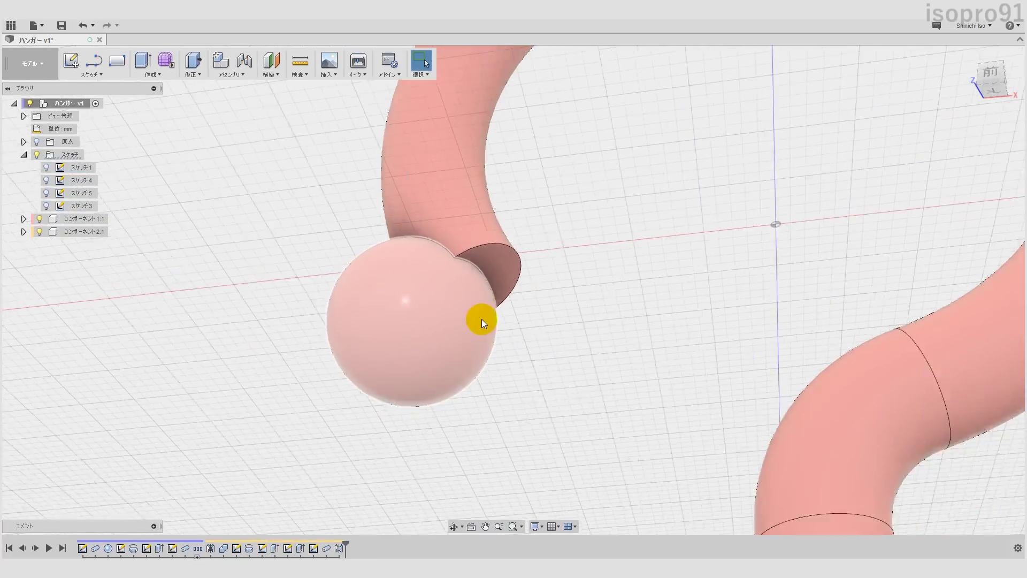
scroll(482, 319, "down", 3)
Delete the misplaced sphere feature and make コンポーネント1:1 active
left_click(107, 549)
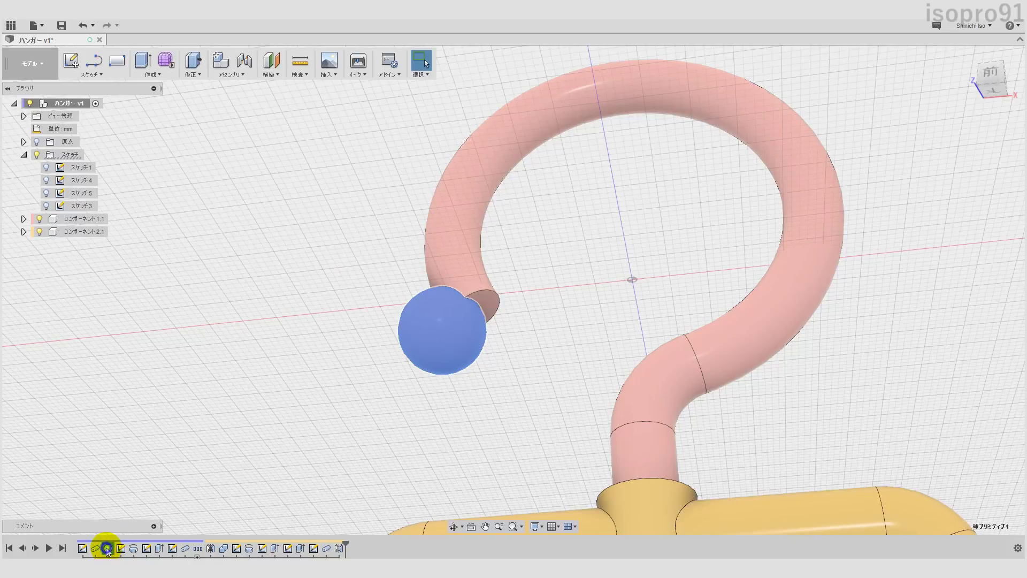
right_click(108, 549)
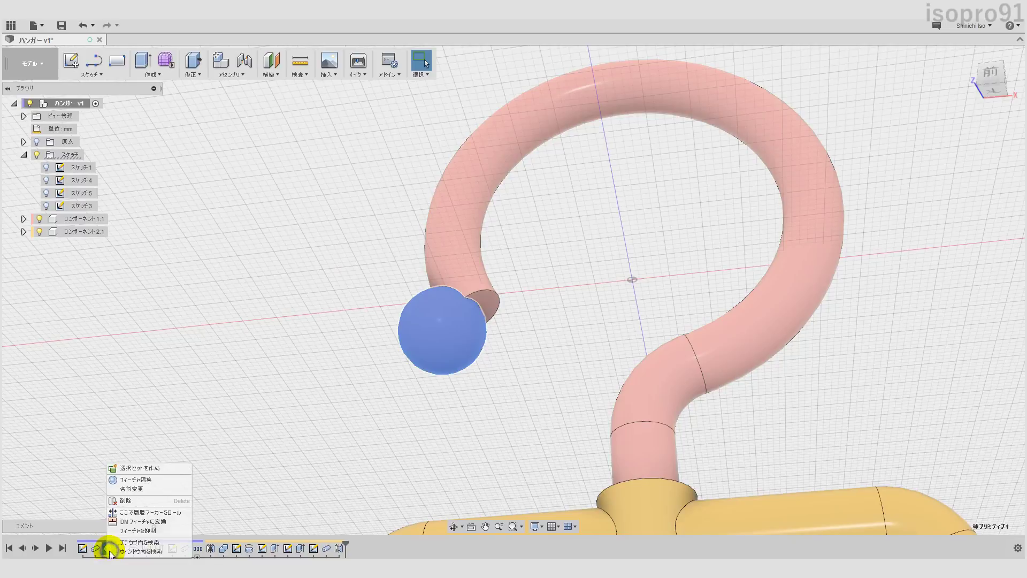
left_click(127, 500)
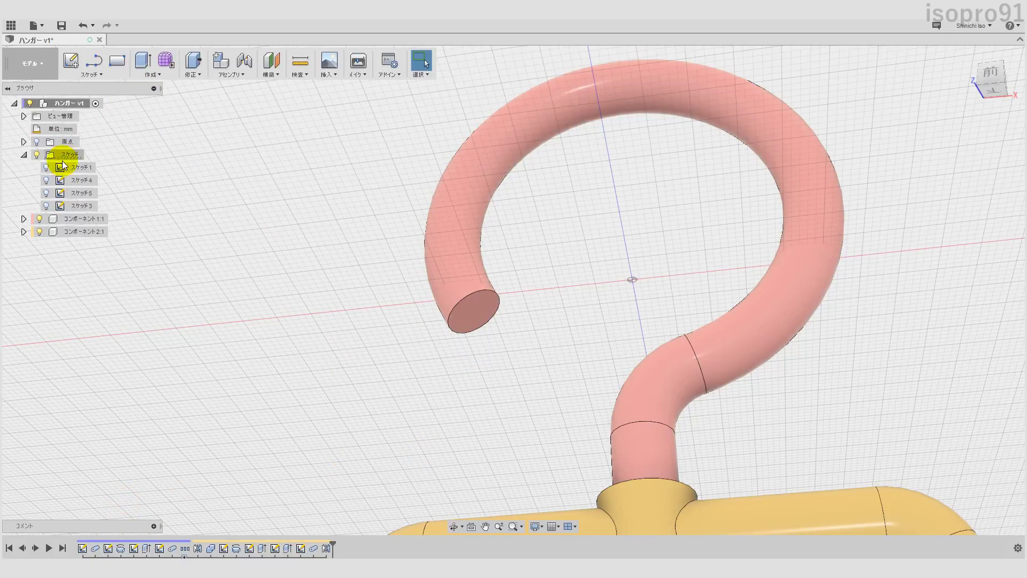
left_click(118, 219)
left_click(204, 147)
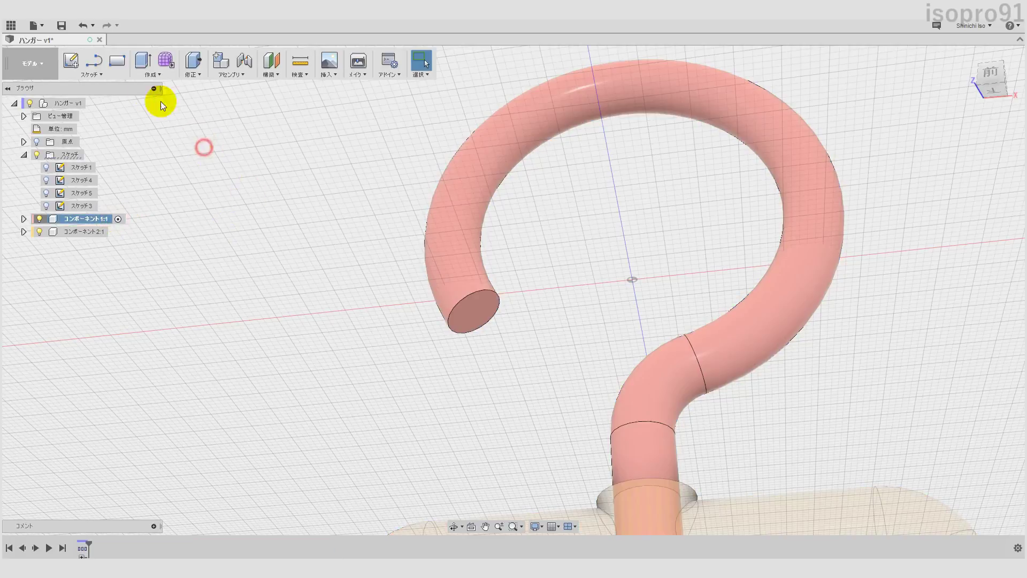
Create a 12 mm sphere on the hook's end face, joined to the hook body
left_click(147, 73)
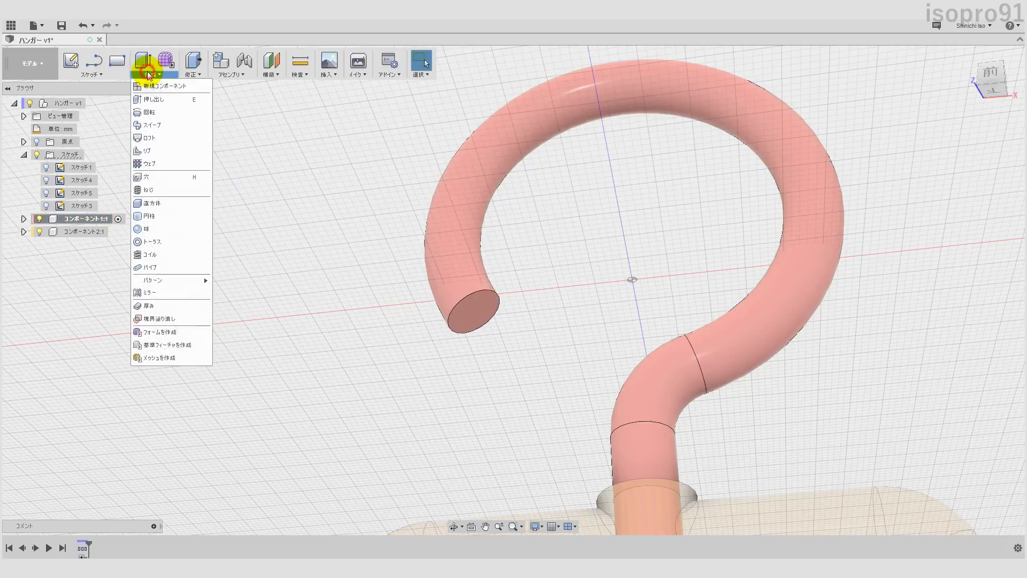
left_click(159, 230)
left_click(474, 314)
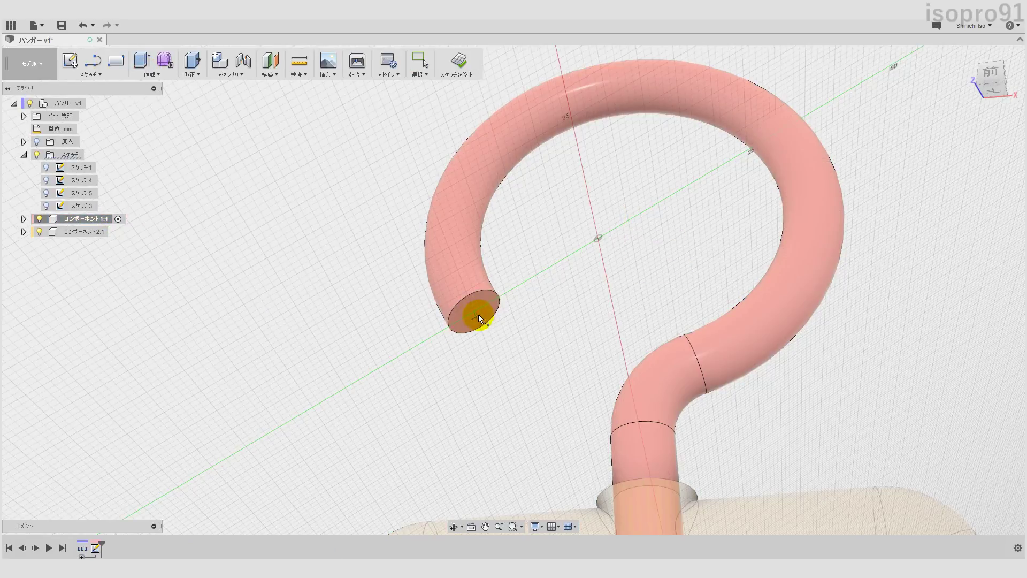
left_click(471, 310)
type("1")
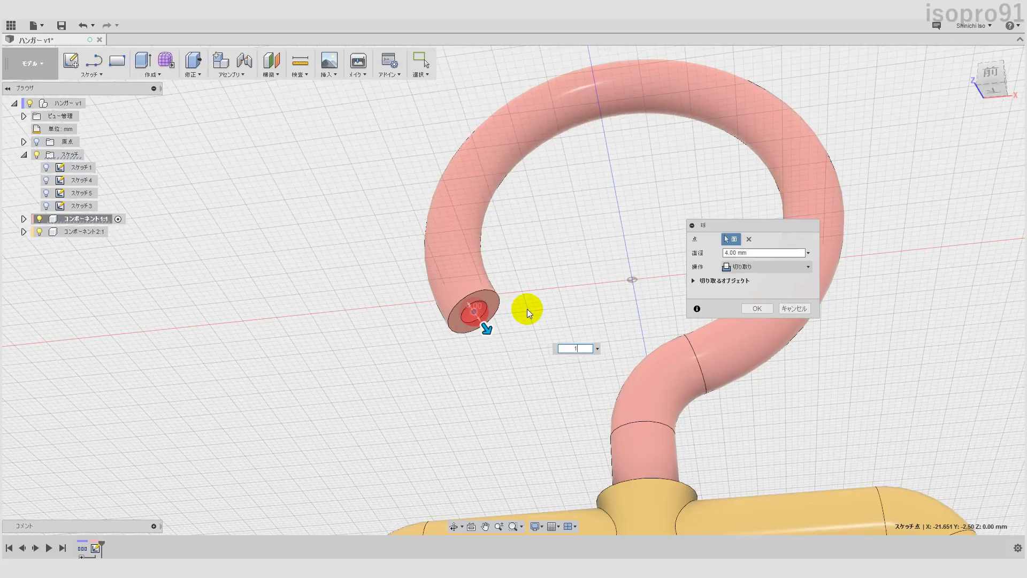
type("2")
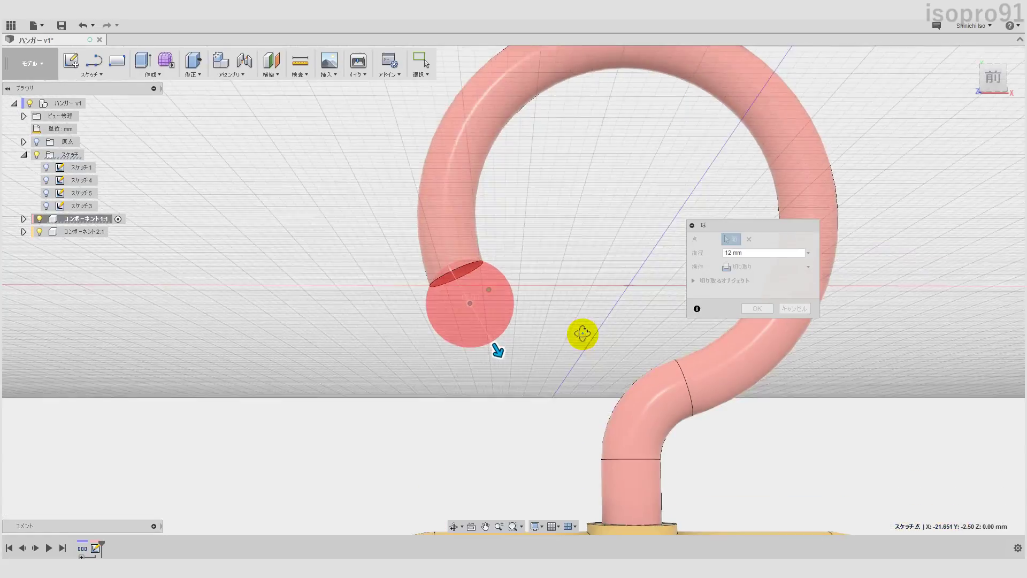
left_click(797, 267)
left_click(772, 281)
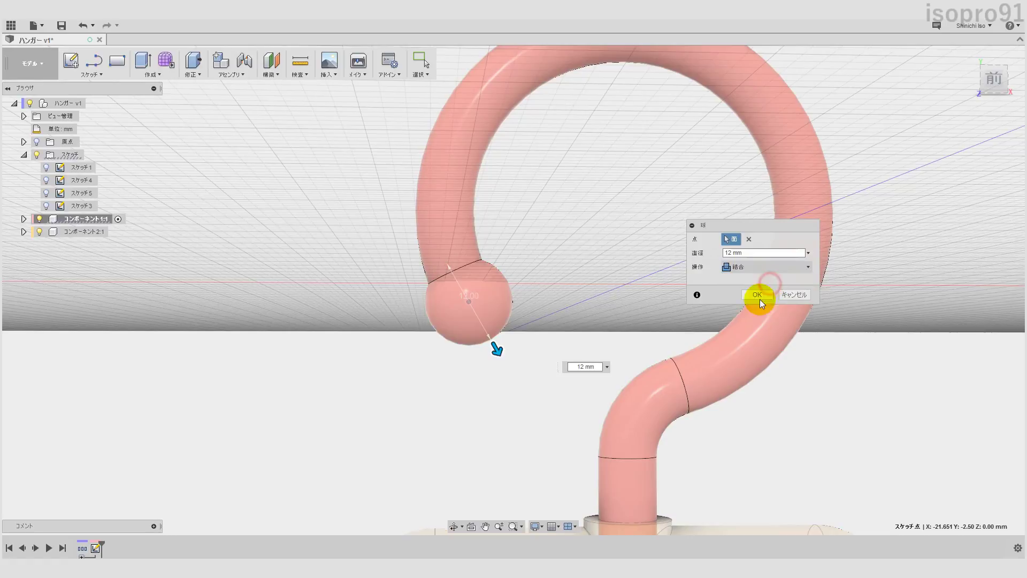
left_click(763, 295)
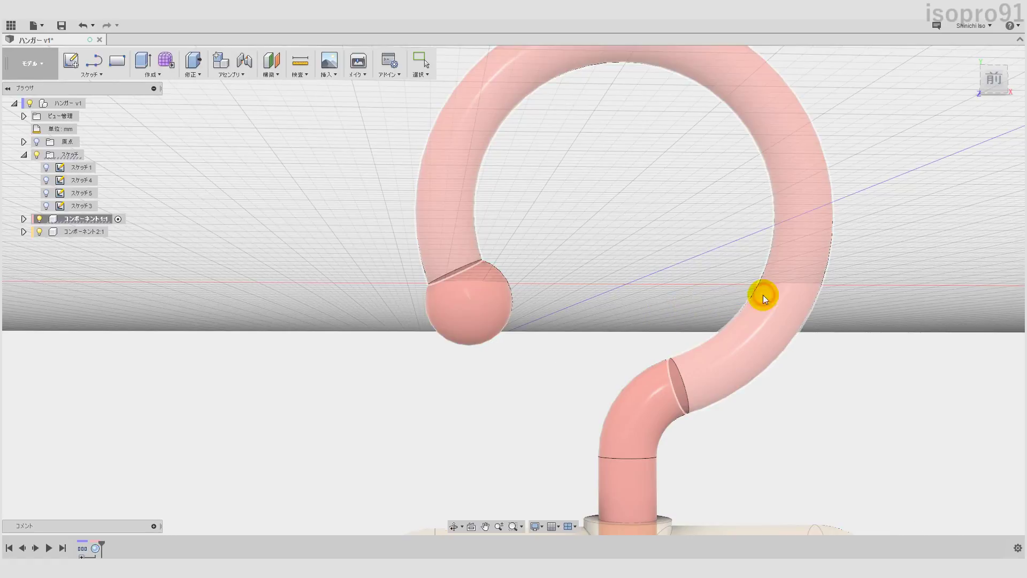
scroll(557, 342, "down", 3)
scroll(563, 359, "down", 2)
middle_click_drag(563, 359, 557, 321)
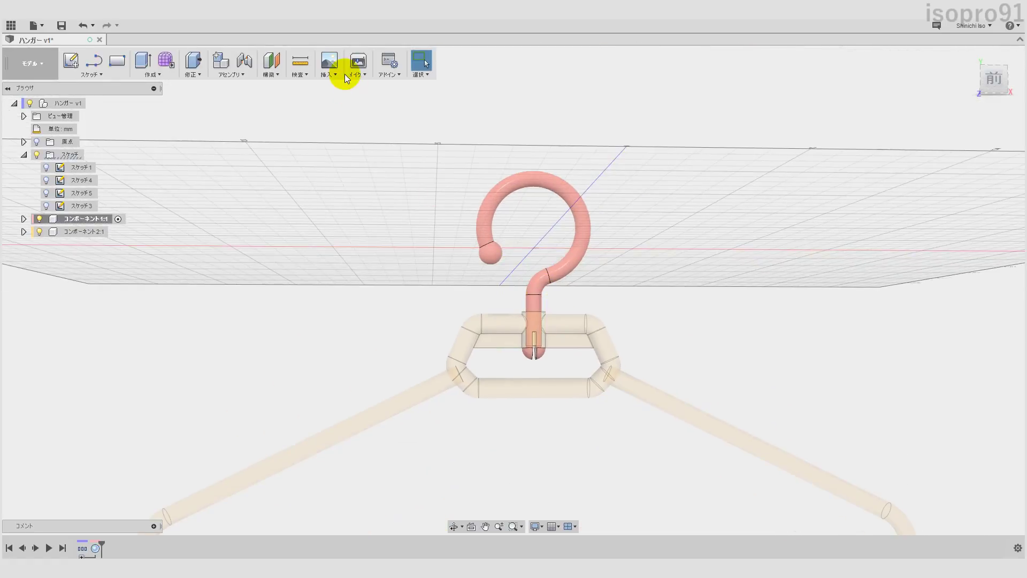
Reactivate the root assembly and switch to the Front view
double_click(85, 103)
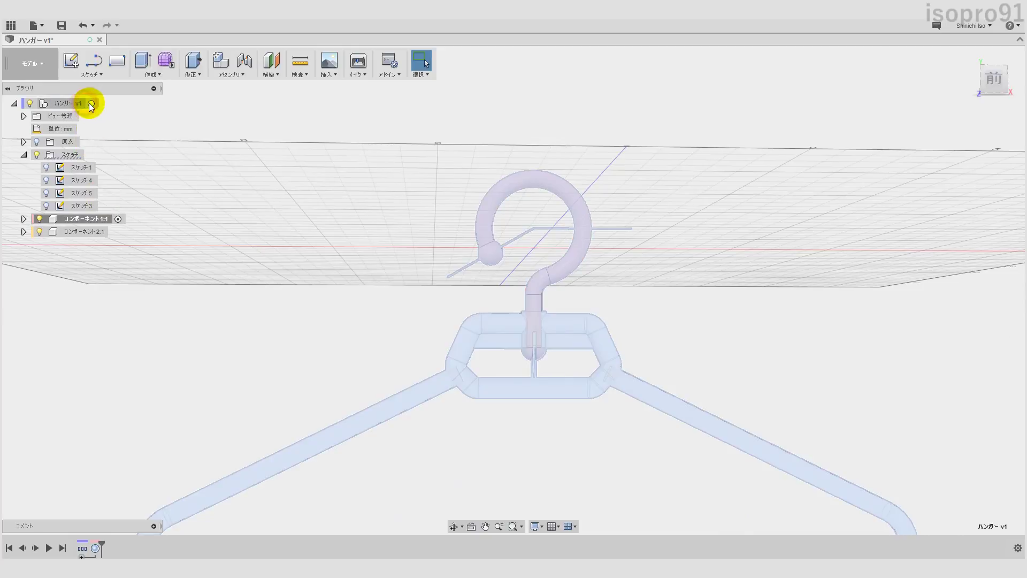
scroll(584, 281, "up", 2)
scroll(584, 281, "down", 3)
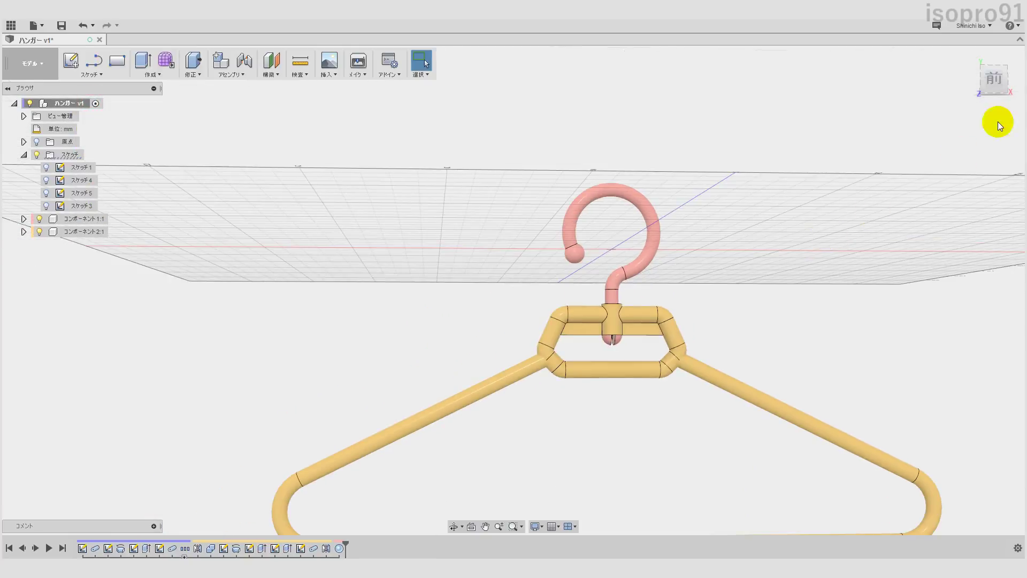
left_click(991, 71)
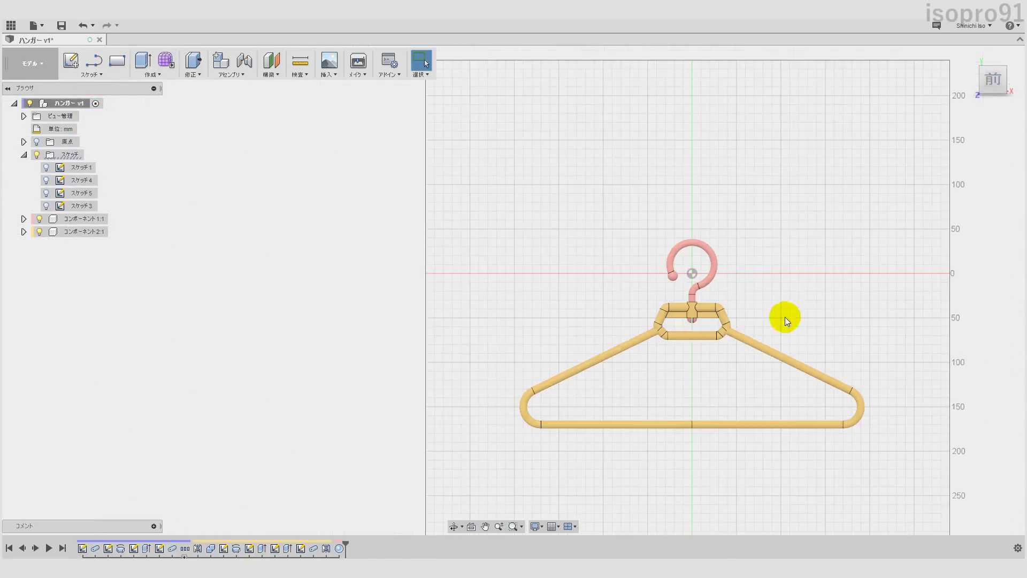
scroll(618, 311, "up", 1)
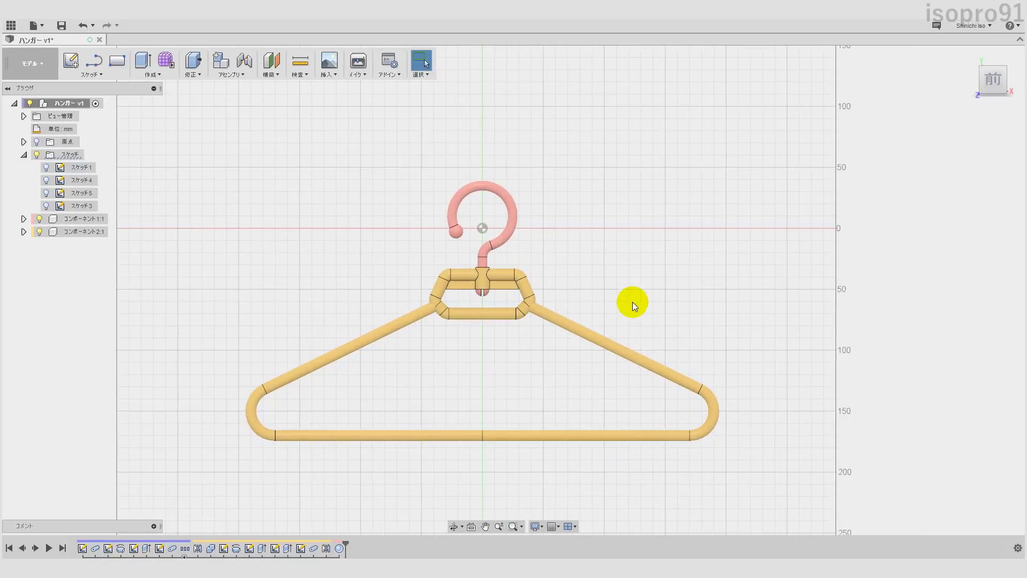
scroll(621, 307, "up", 1)
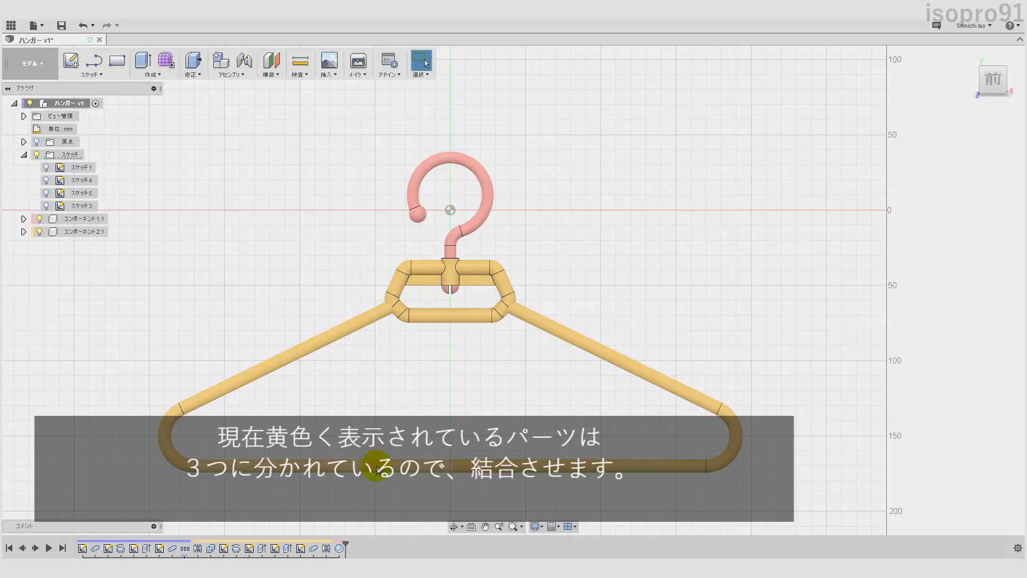
Combine the right body with the left and hexagon bodies into one body
left_click(193, 68)
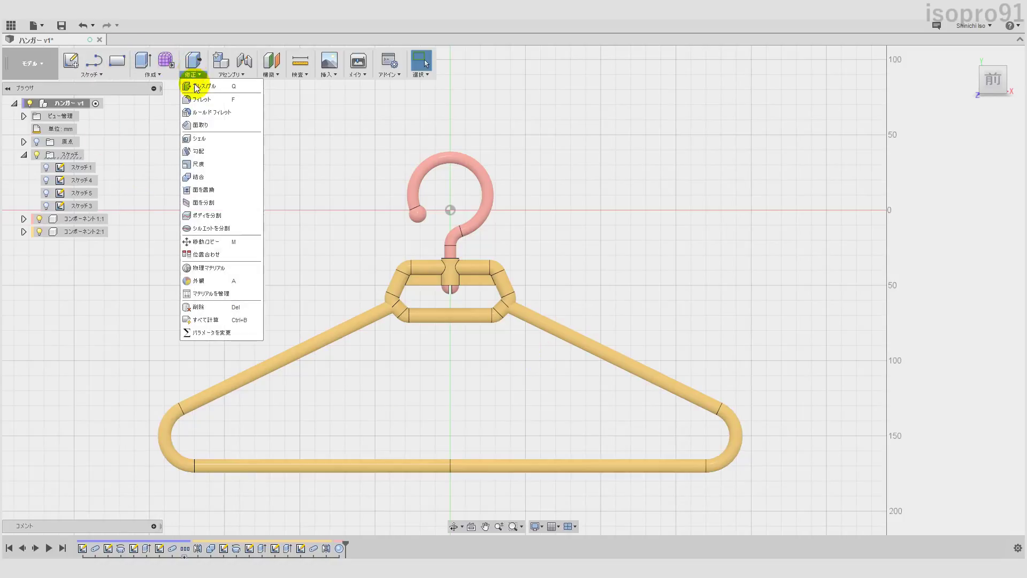
left_click(201, 177)
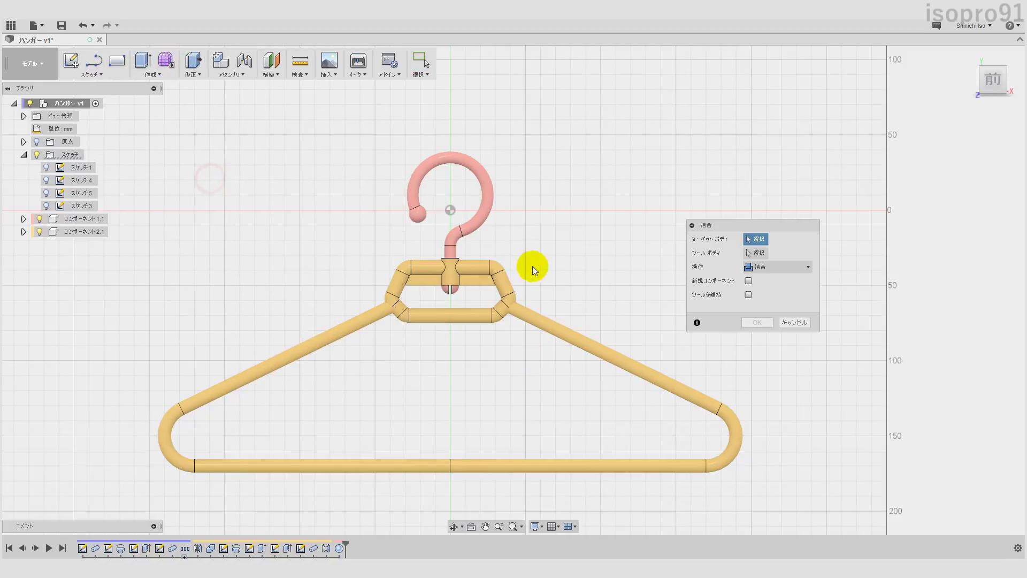
left_click(522, 311)
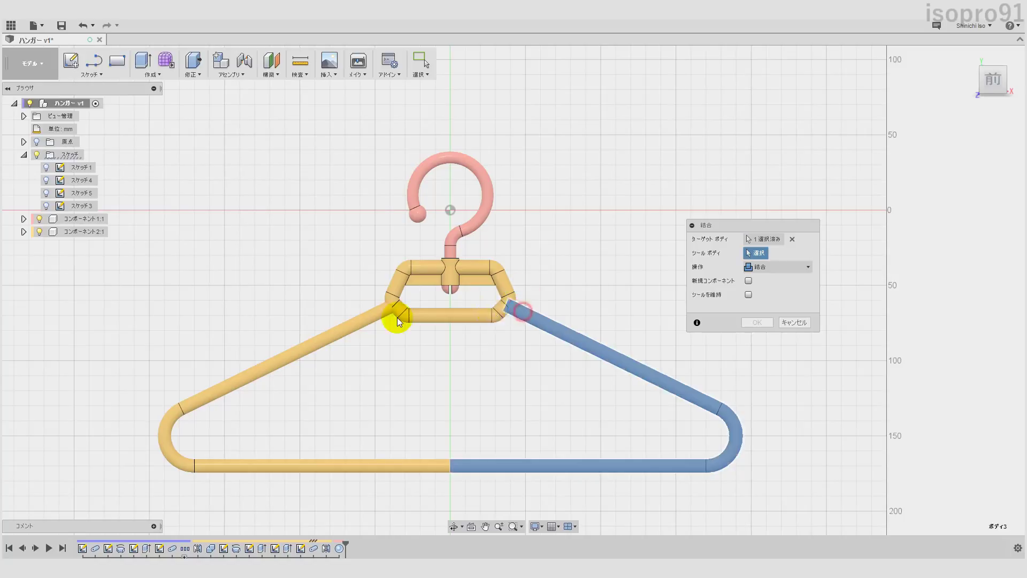
left_click(353, 319)
left_click(459, 319)
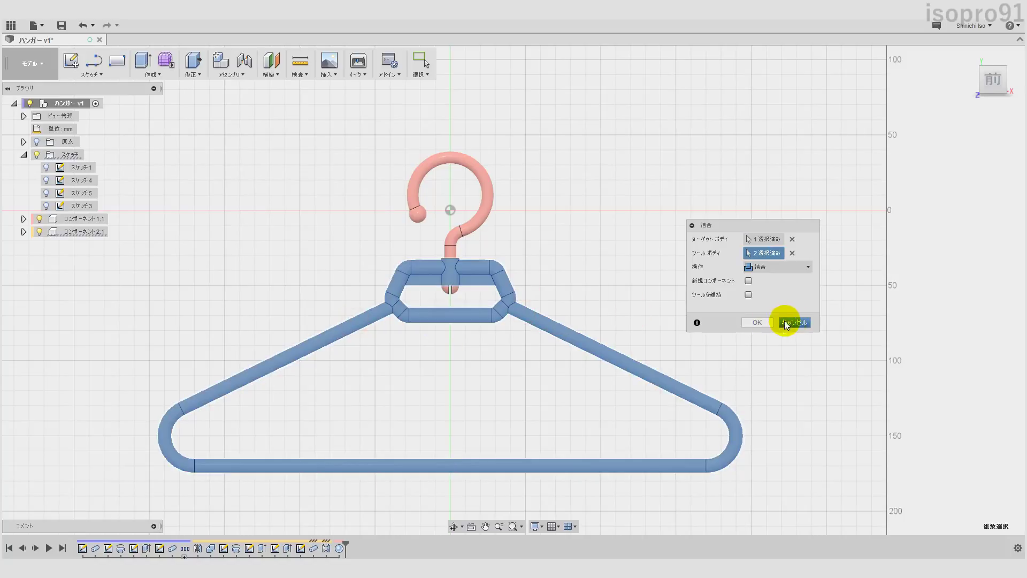
left_click(769, 323)
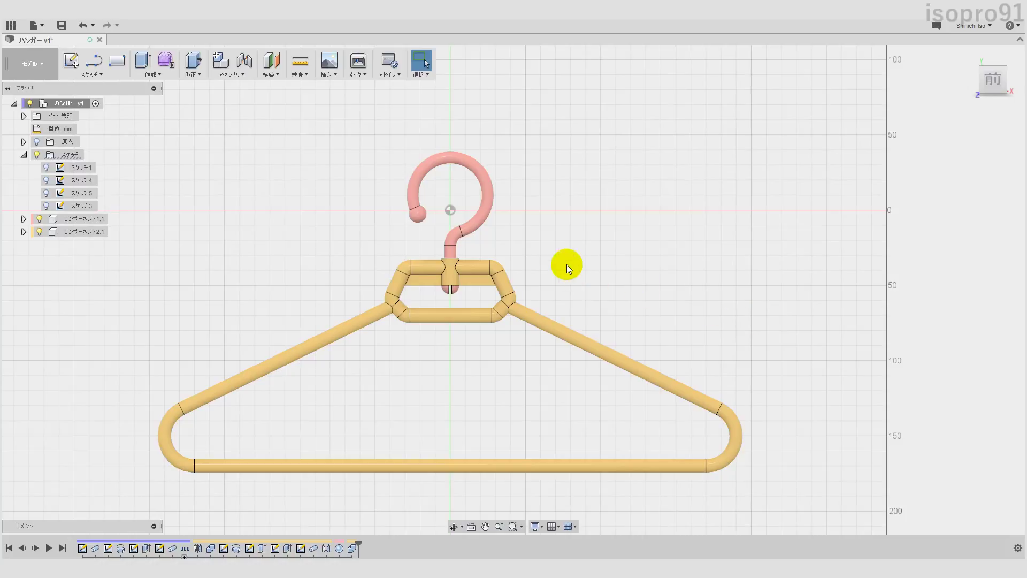
Switch the hanger to plain Shaded style and view it from a raised side angle
left_click(536, 527)
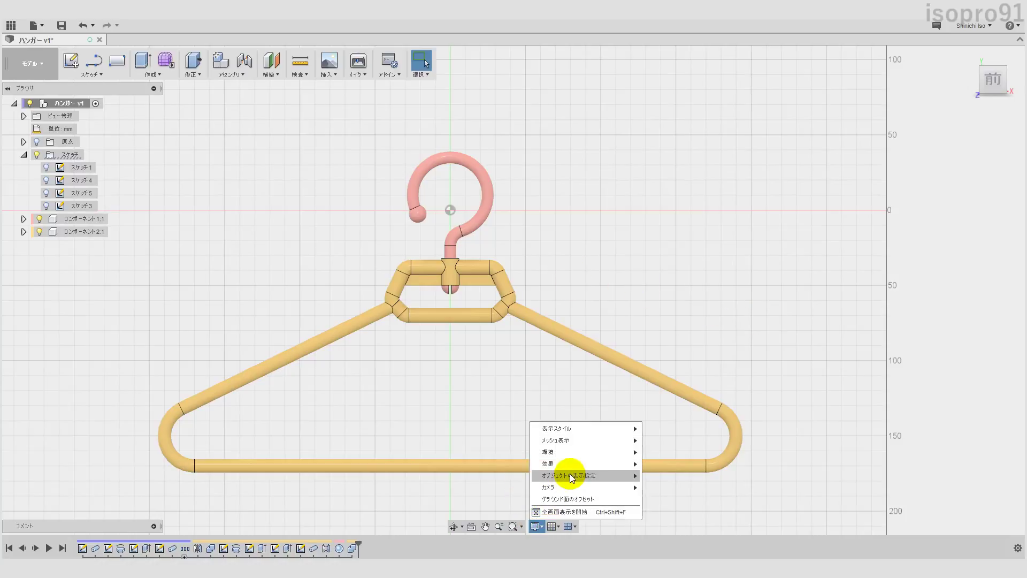
mouse_move(561, 428)
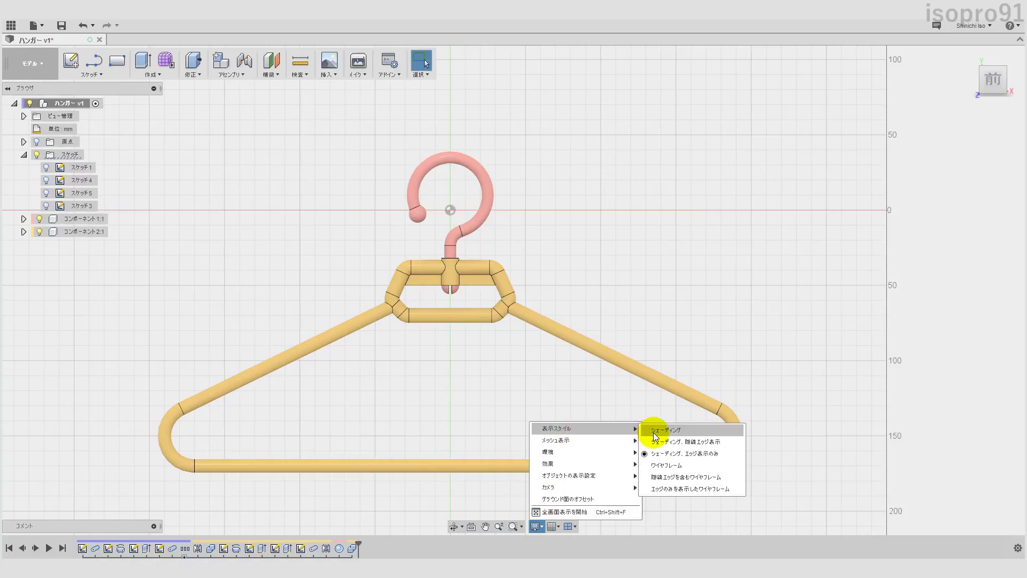
left_click(654, 432)
mouse_move(538, 383)
middle_mouse_down("shift")
mouse_move(621, 379)
mouse_move(538, 380)
middle_mouse_up("shift")
left_click_drag(538, 380, 516, 390)
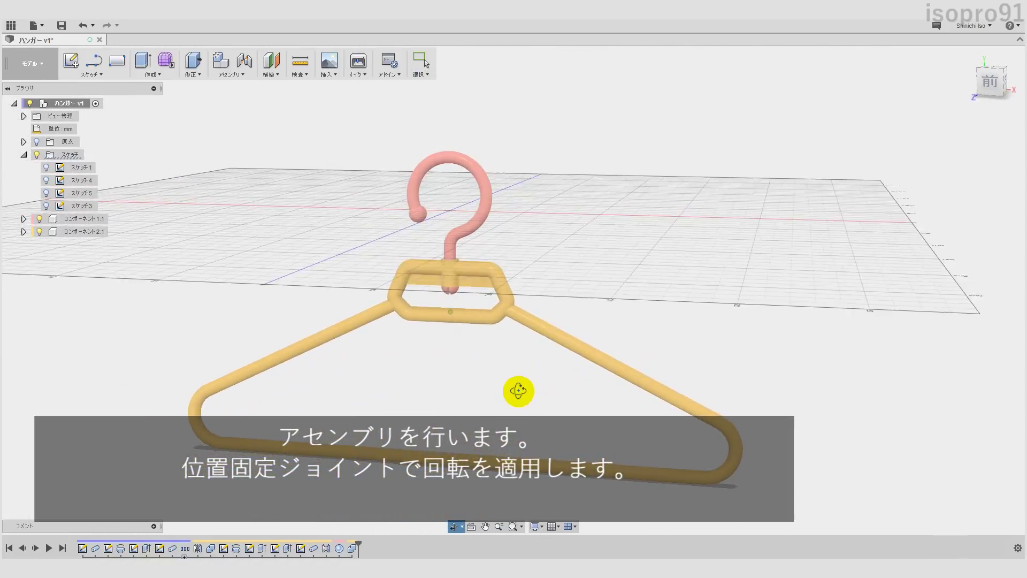
key("Escape")
scroll(517, 391, "down", 3)
scroll(525, 402, "down", 2)
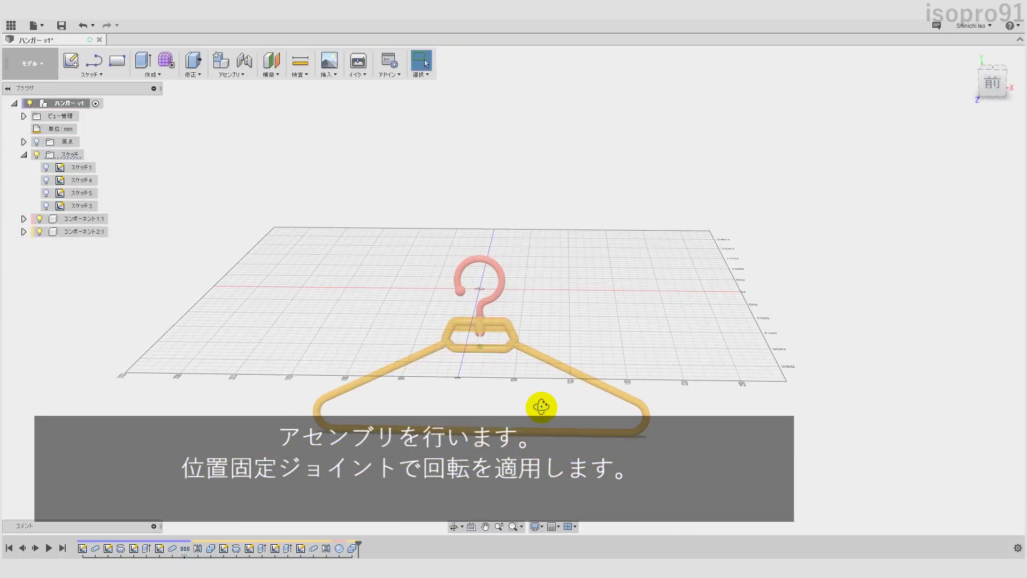
scroll(541, 407, "down", 1)
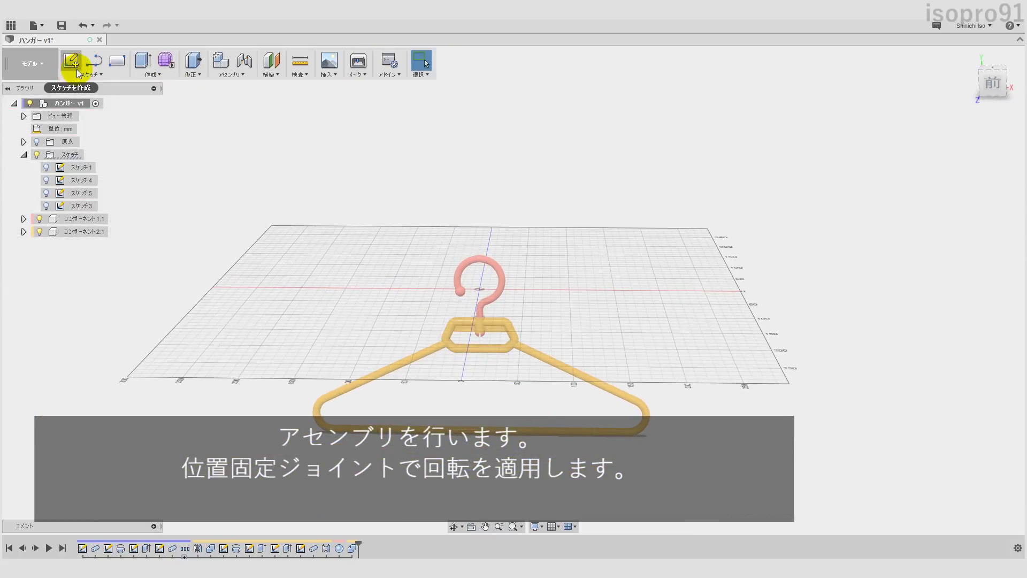
Save the design as version 2 and set the visual style to Shaded with Visible Edges Only
left_click(62, 26)
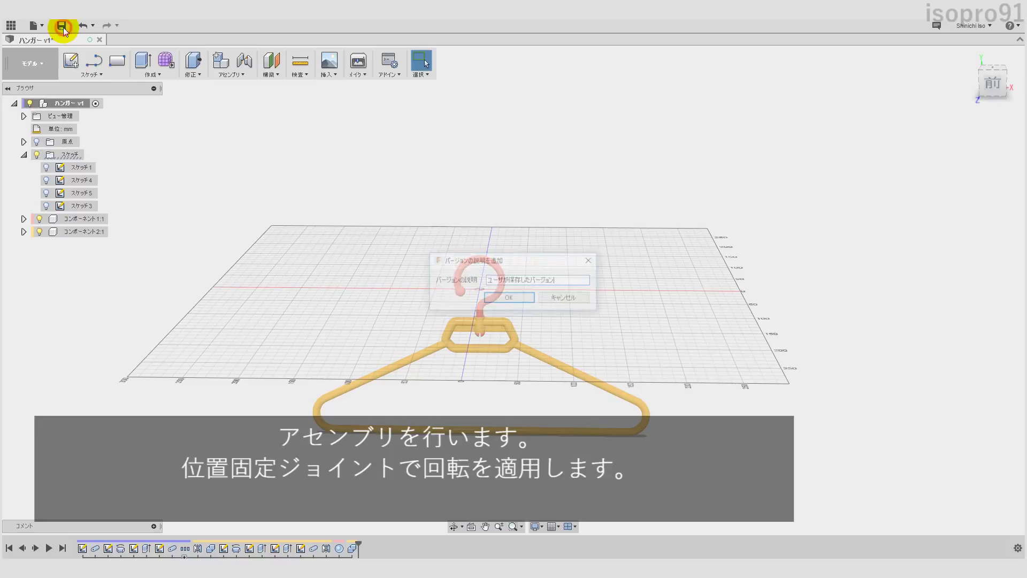
left_click(511, 296)
scroll(501, 349, "up", 2)
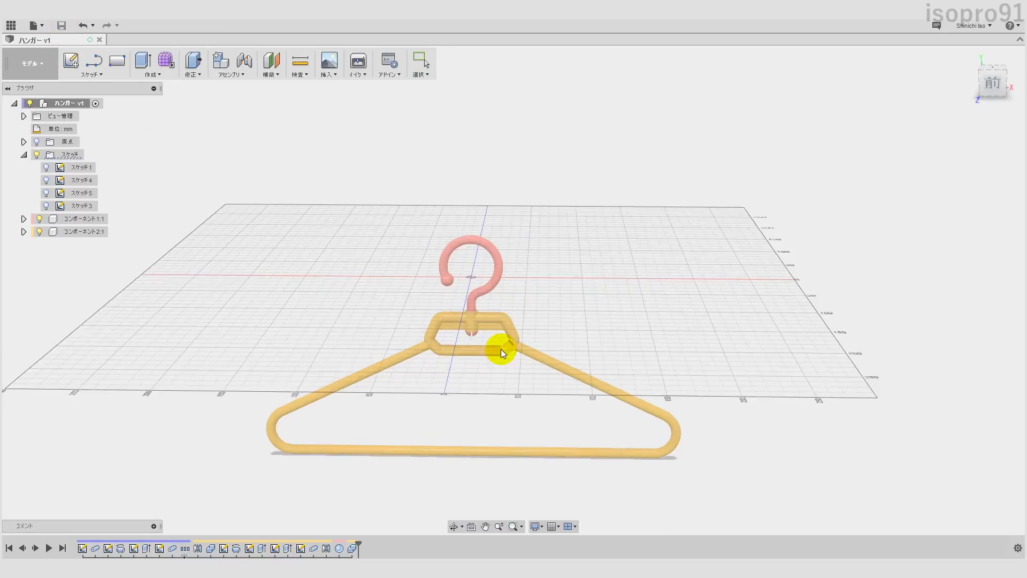
scroll(499, 349, "up", 1)
scroll(499, 353, "up", 2)
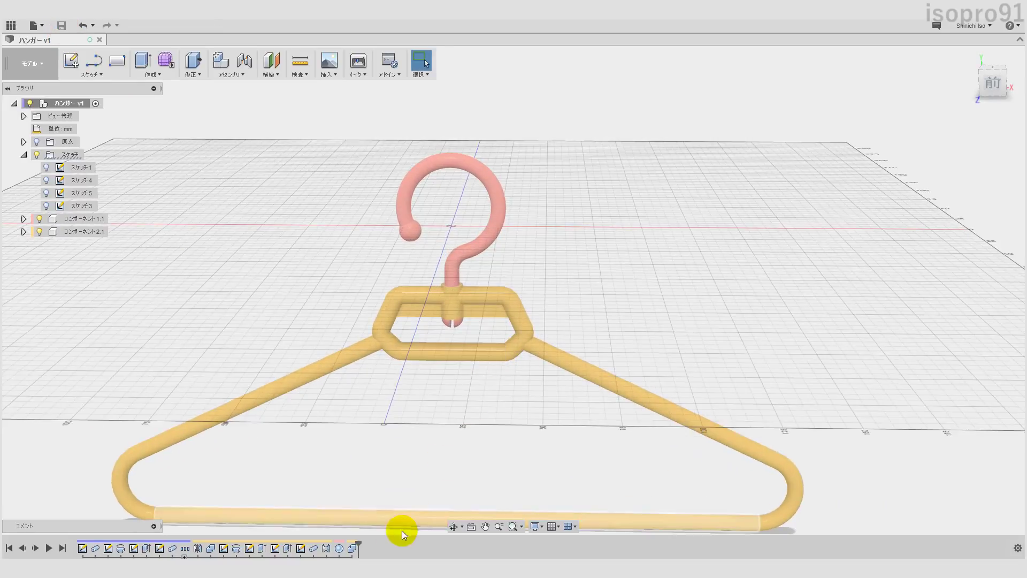
left_click(537, 527)
mouse_move(557, 429)
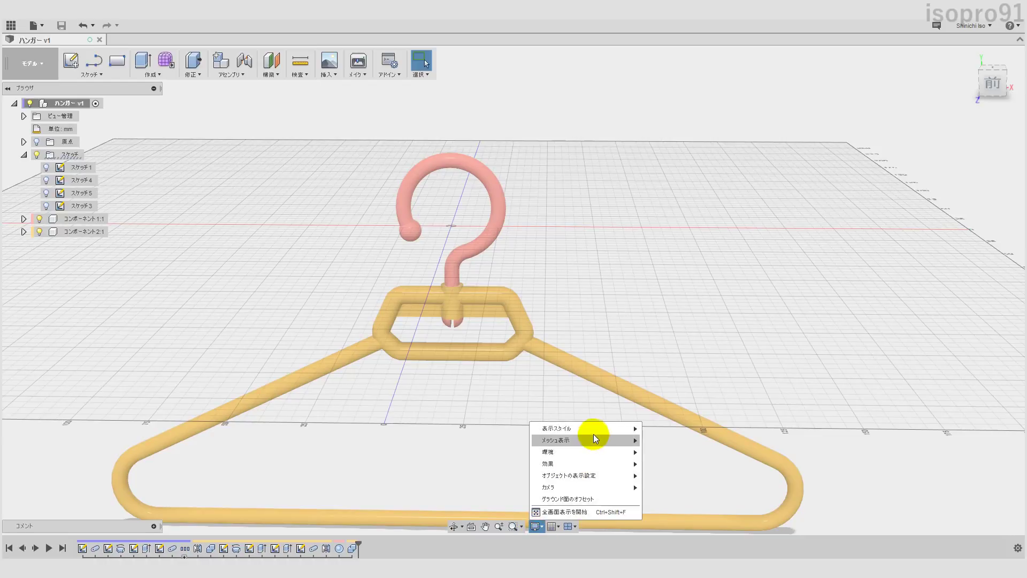
left_click(668, 442)
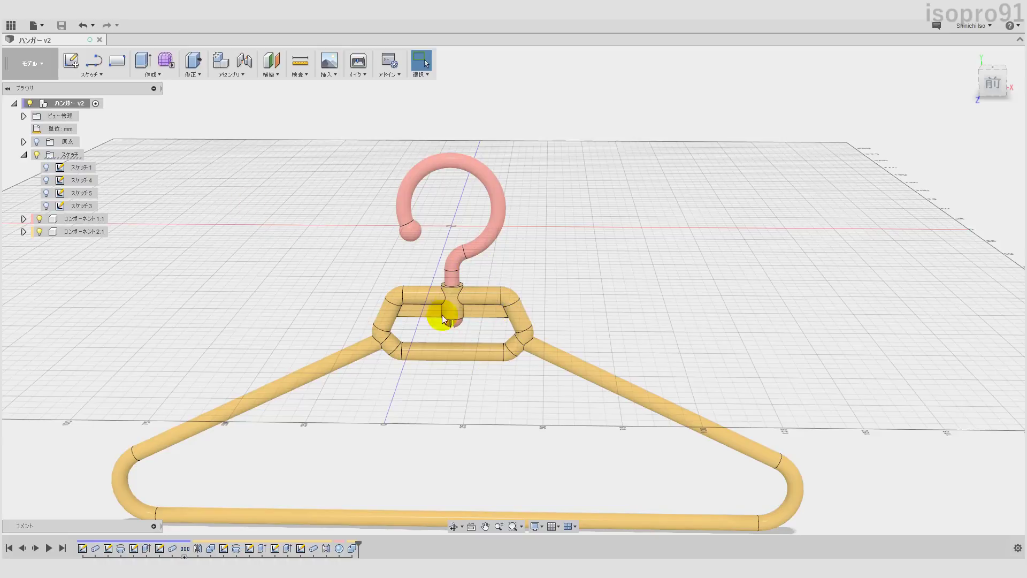
Link the pink hook to the yellow hanger with a revolute as-built joint at the hook's base
left_click_drag(474, 251, 601, 178)
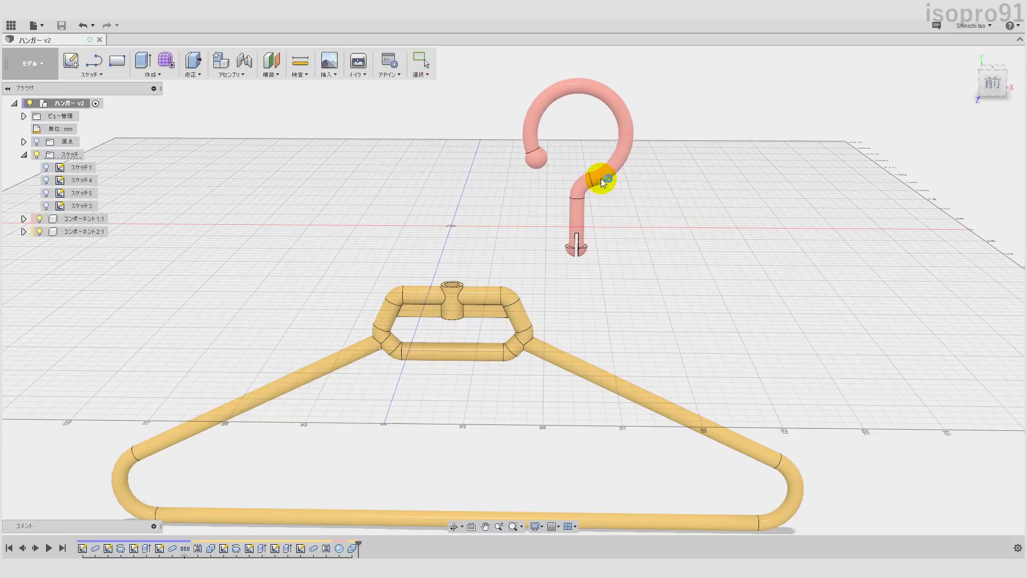
key("ctrl+z")
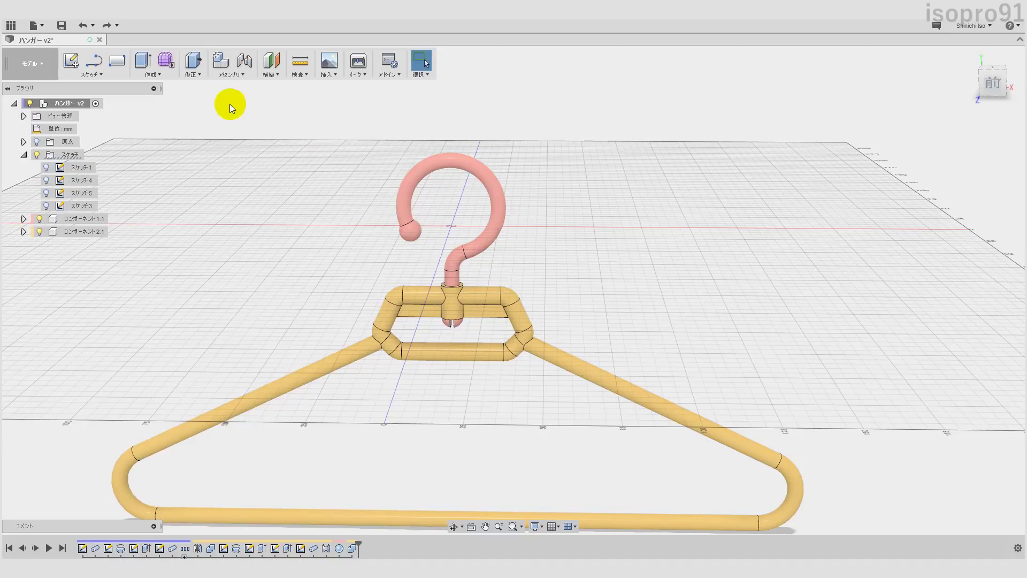
left_click(220, 77)
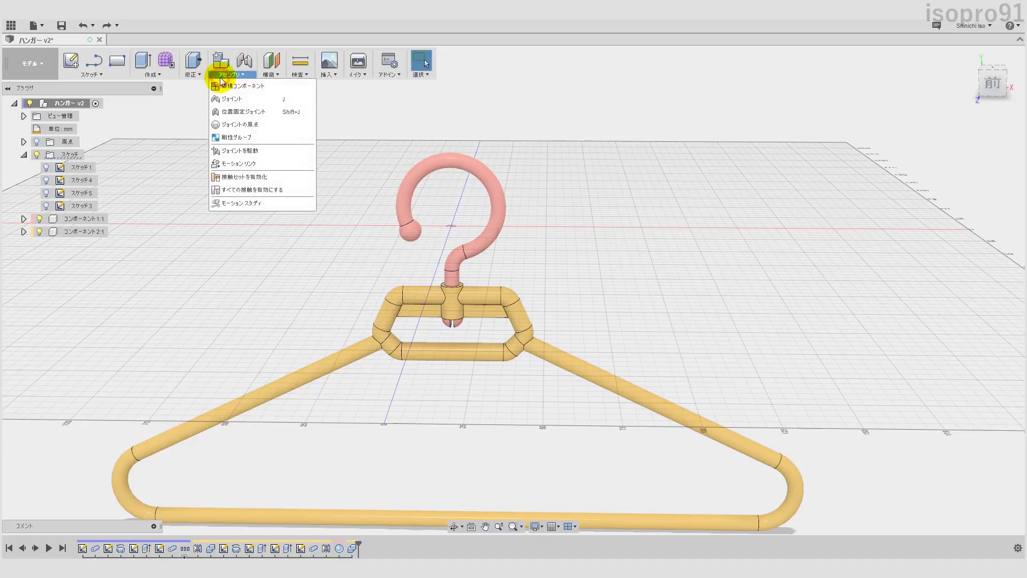
left_click(245, 112)
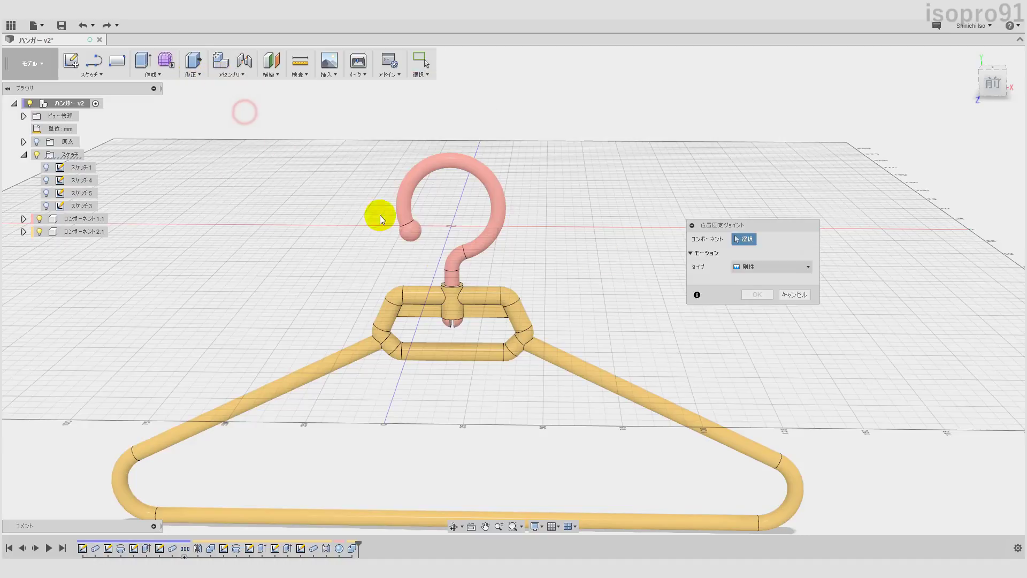
left_click(455, 268)
left_click(479, 293)
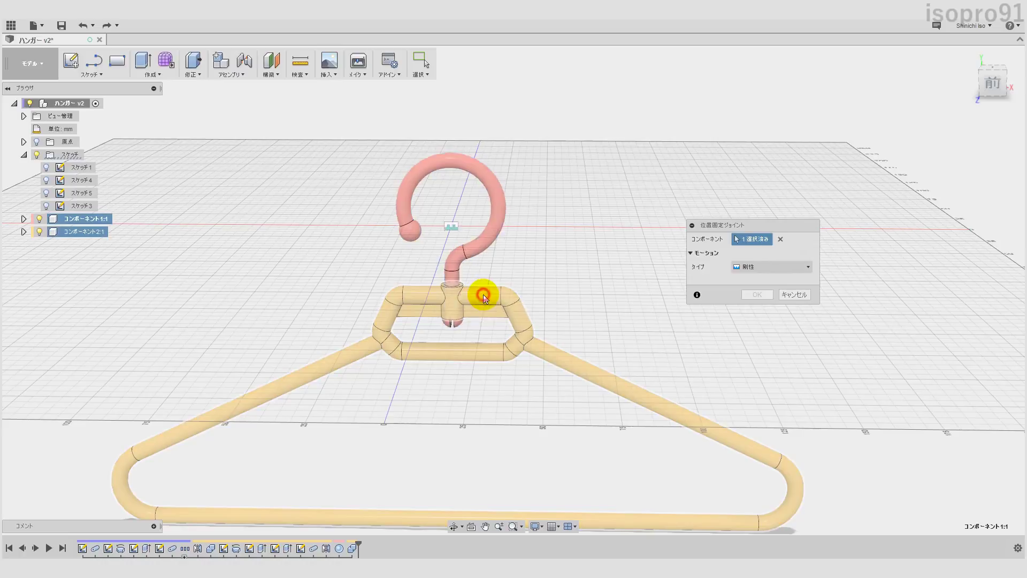
left_click(761, 273)
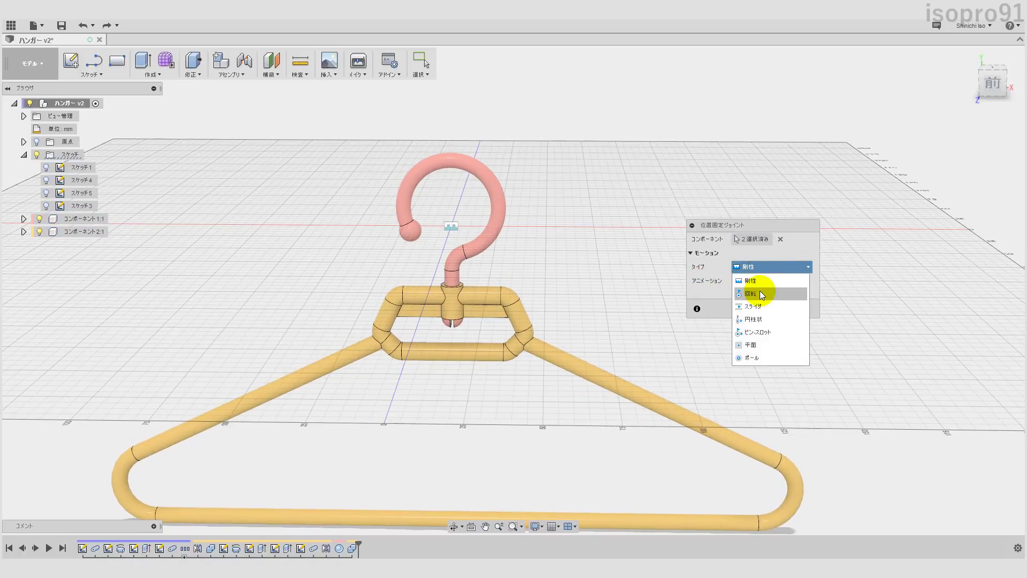
left_click(760, 291)
scroll(465, 317, "up", 3)
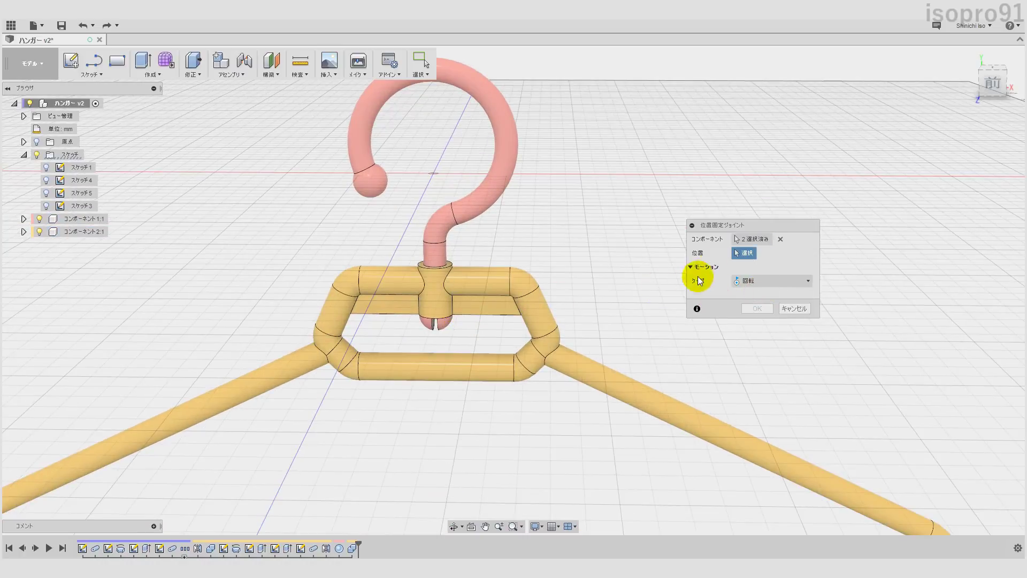
left_click(442, 278)
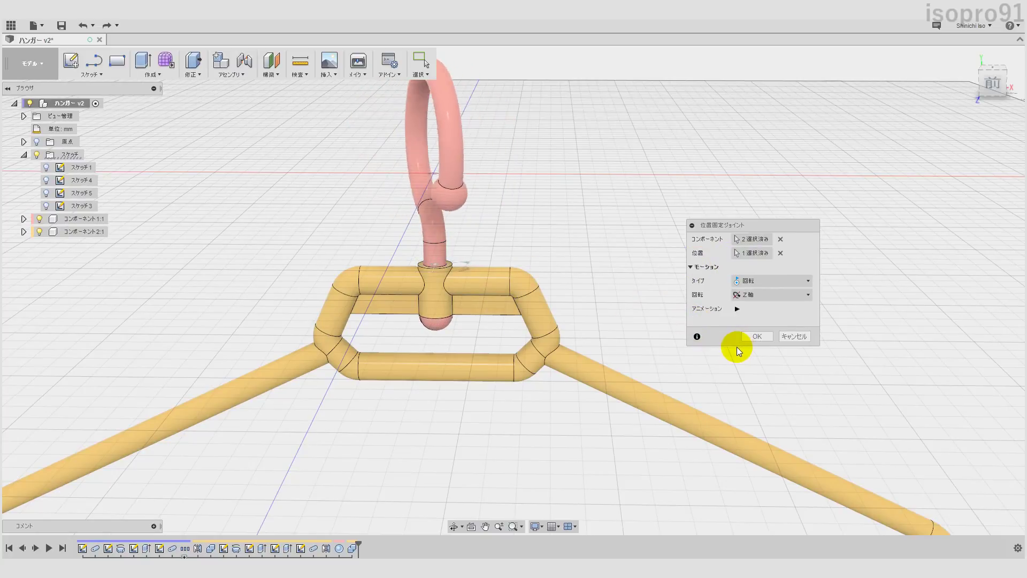
left_click(755, 336)
Ground the hanger body component コンポーネント2:1 in place
scroll(573, 336, "down", 5)
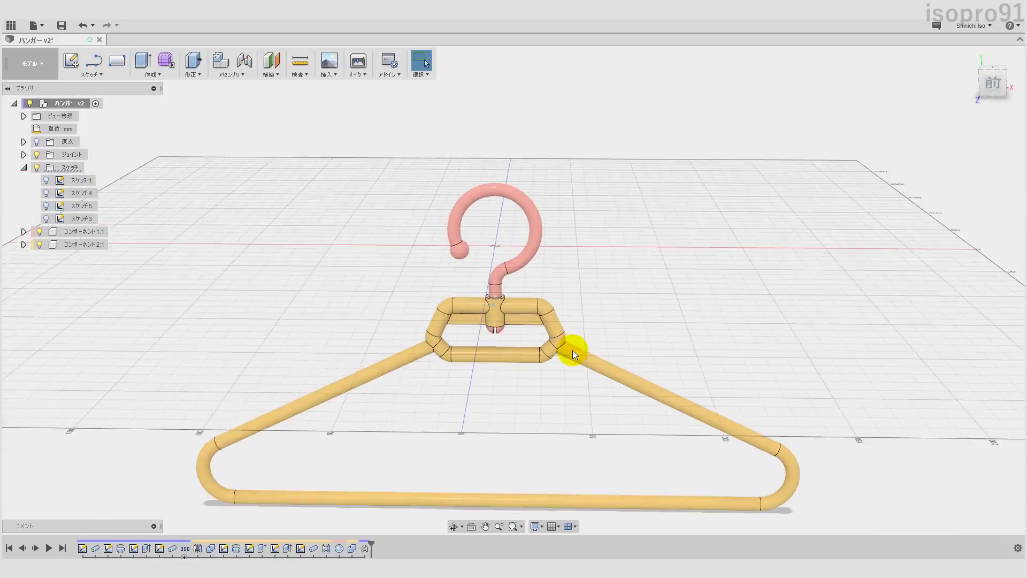
mouse_move(533, 239)
left_mouse_down()
mouse_move(650, 185)
mouse_move(671, 214)
mouse_move(848, 240)
left_mouse_up()
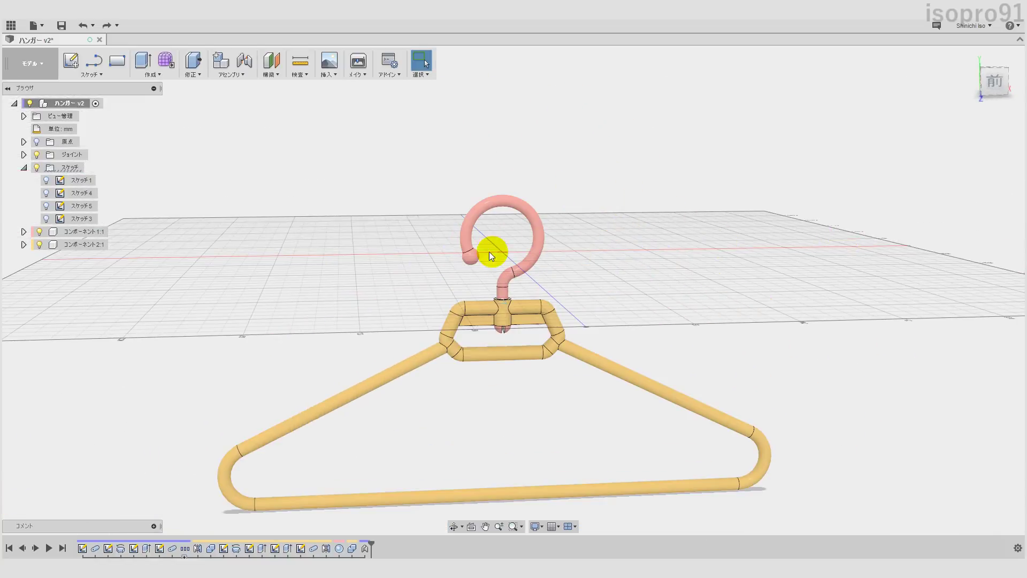
left_click(69, 245)
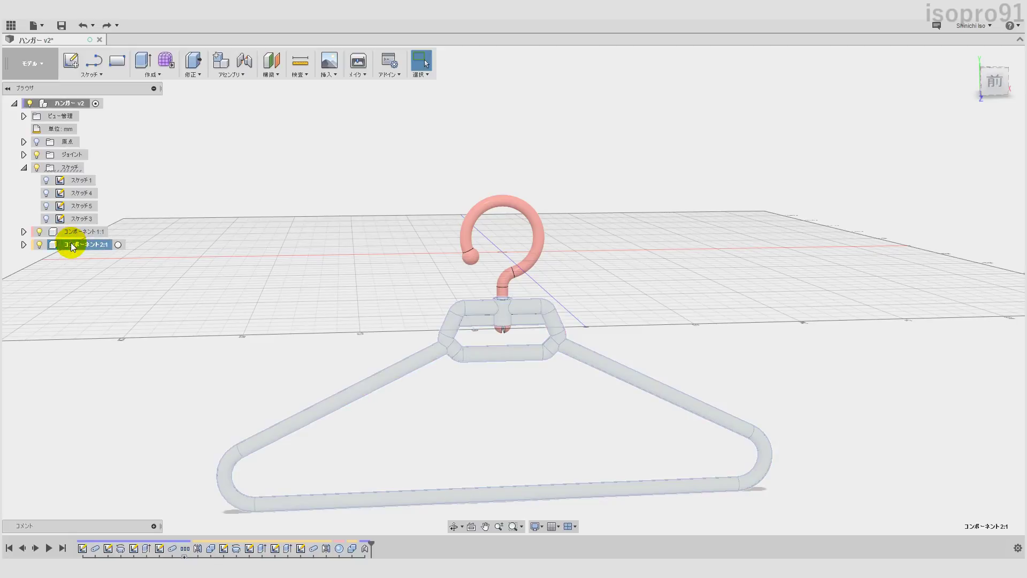
right_click(70, 243)
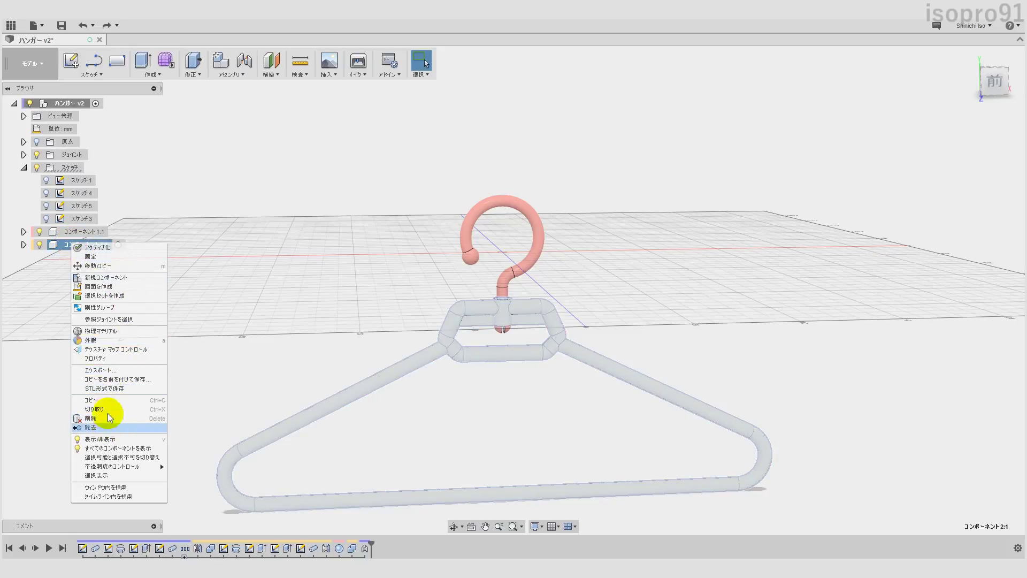
left_click(124, 258)
Rotate the pink hook about its stem to check that the joint swings
left_click(369, 263)
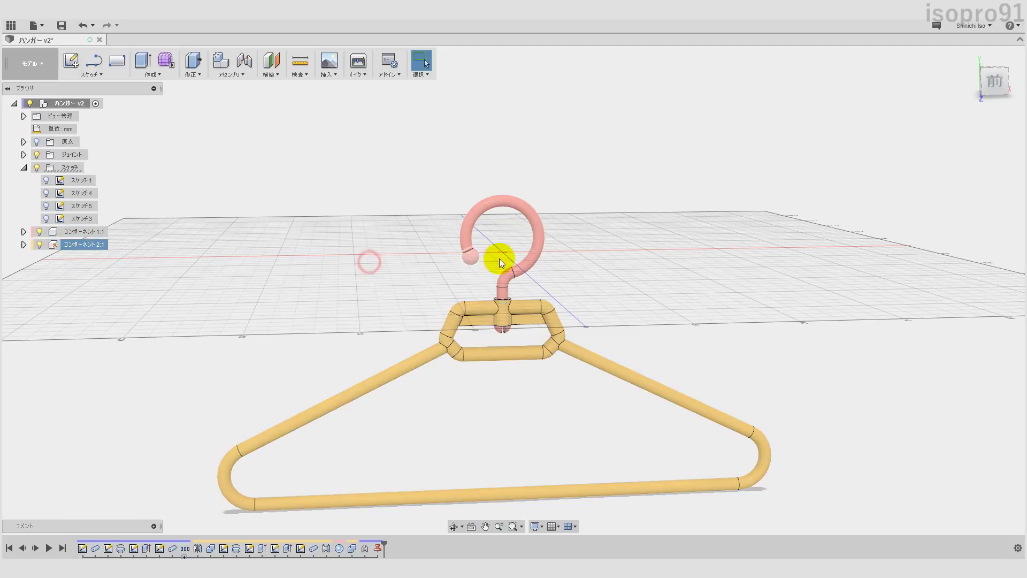
mouse_move(473, 252)
left_mouse_down()
mouse_move(624, 290)
mouse_move(764, 349)
mouse_move(570, 290)
mouse_move(282, 327)
mouse_move(163, 373)
left_mouse_up()
left_click(625, 305)
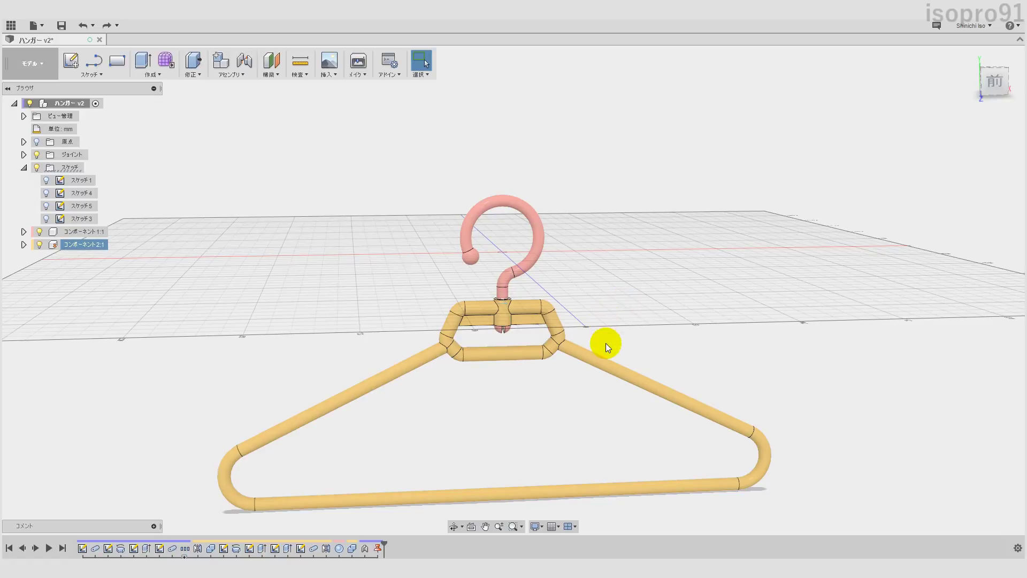
mouse_move(603, 341)
middle_mouse_down("shift")
mouse_move(603, 305)
mouse_move(589, 358)
mouse_move(521, 351)
mouse_move(599, 369)
middle_mouse_up("shift")
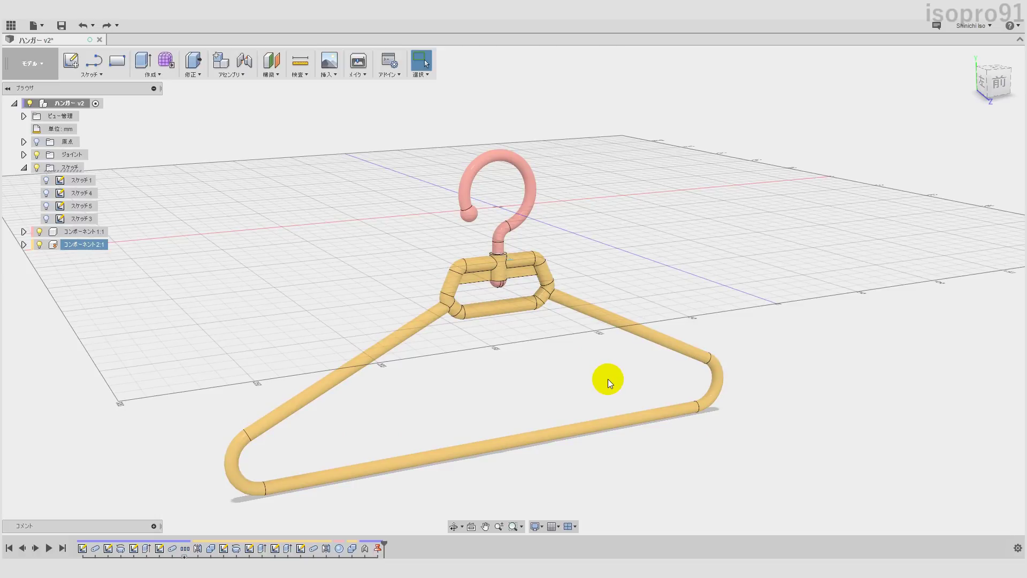
Save another version of the design and turn off the per-component colours
left_click(61, 26)
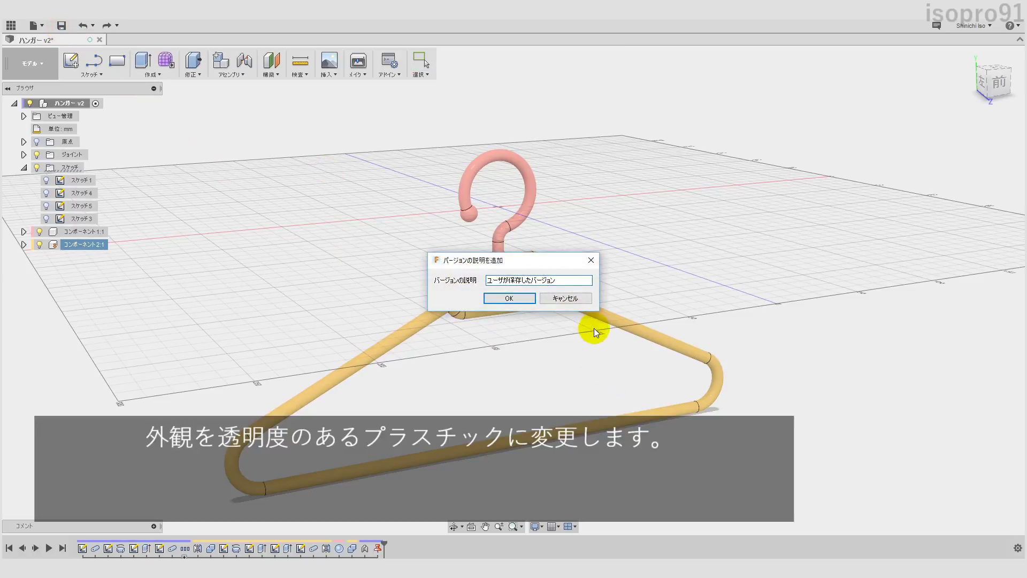
left_click(520, 303)
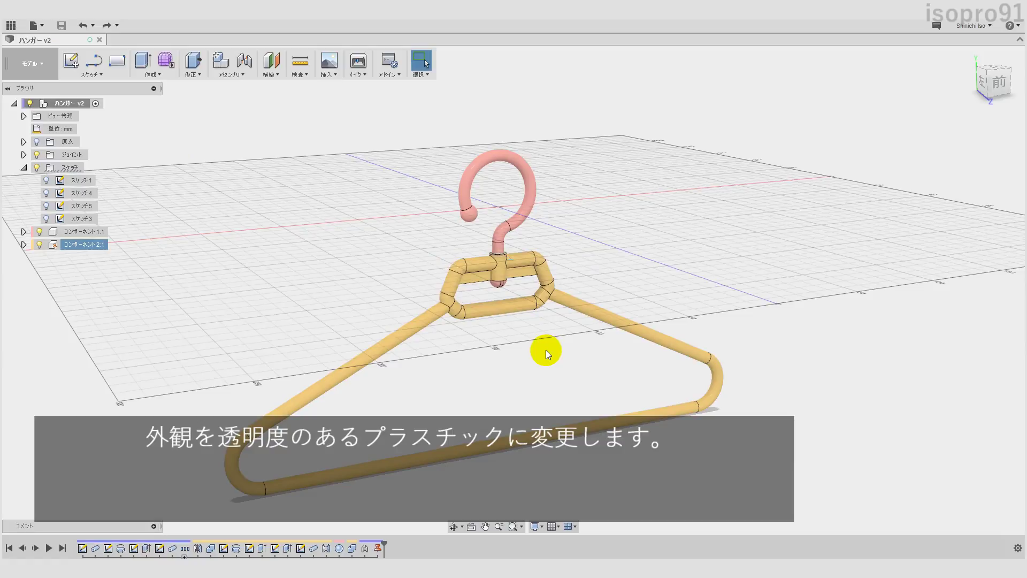
left_click(298, 79)
left_click(310, 191)
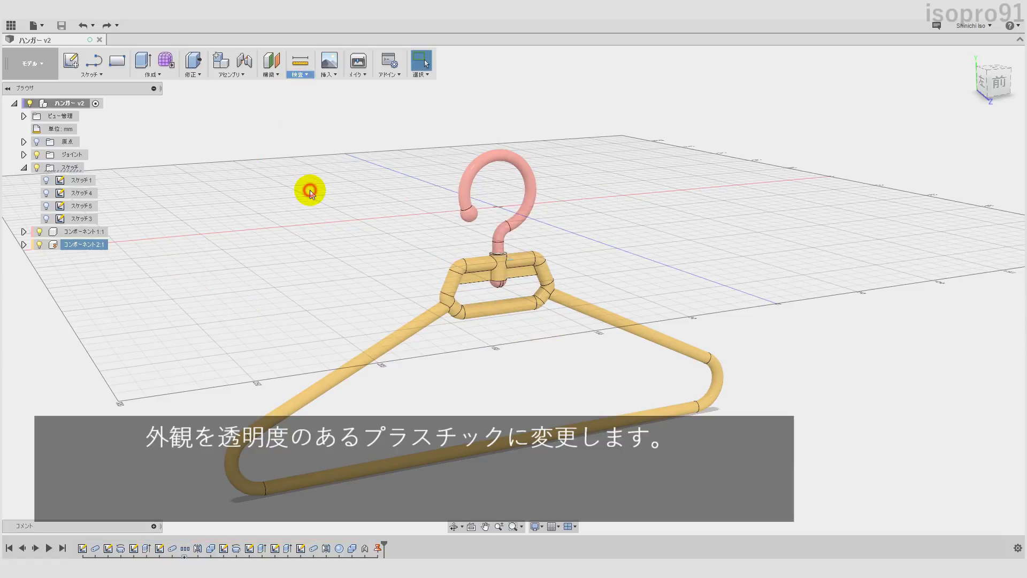
Open the Appearance panel and browse the translucent plastic materials
left_click(198, 75)
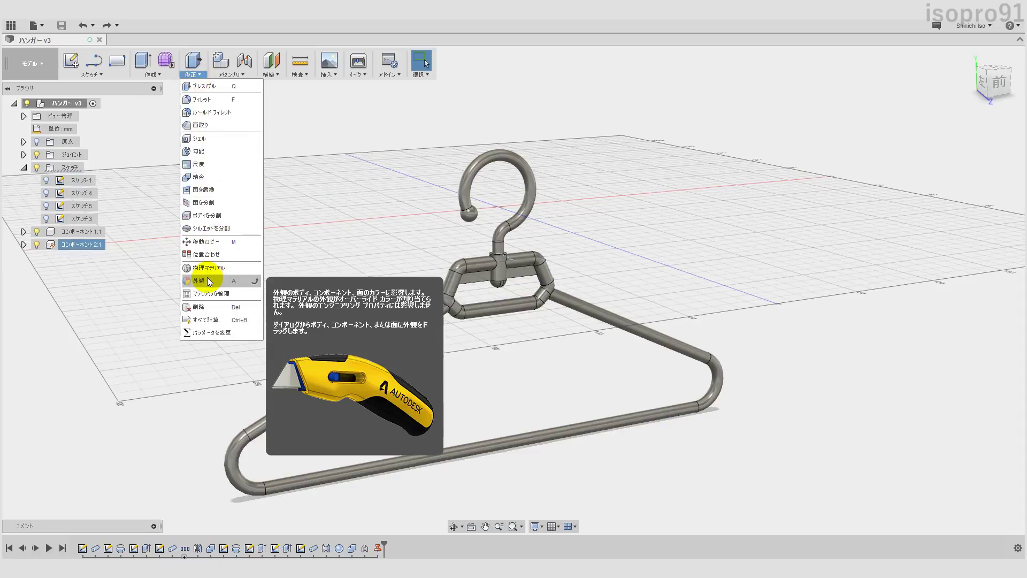
left_click(209, 281)
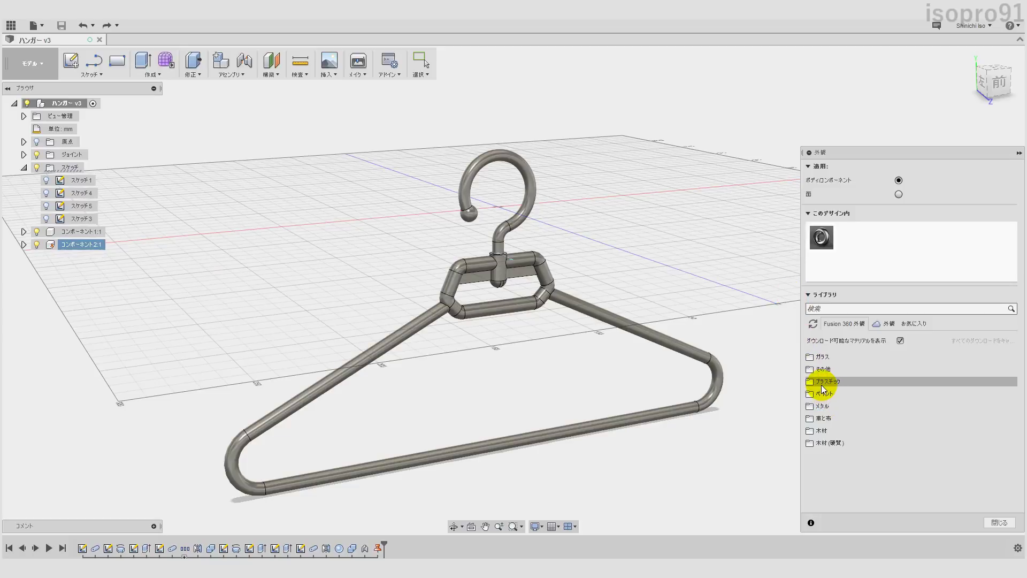
left_click(821, 383)
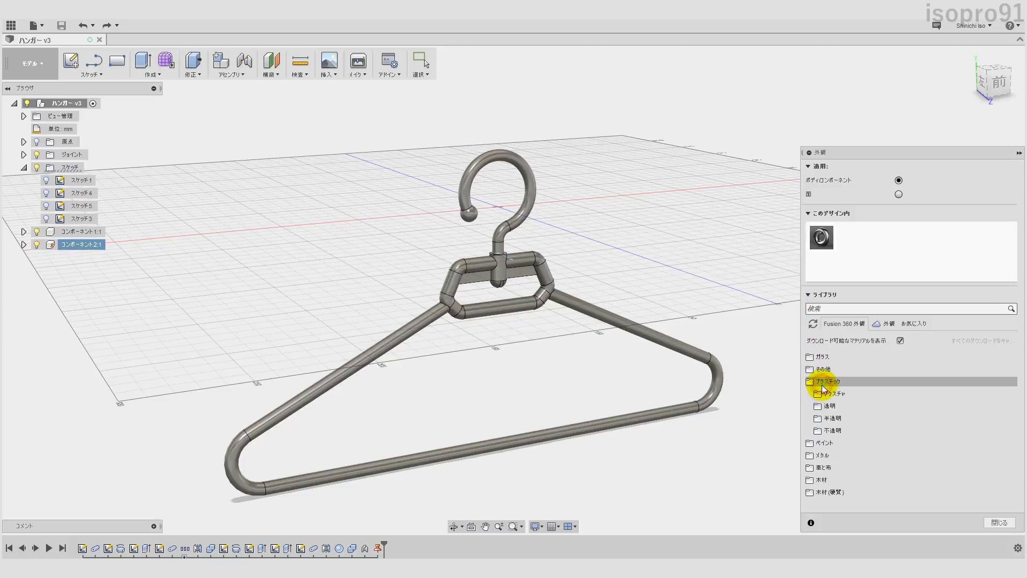
left_click(852, 418)
scroll(851, 419, "down", 3)
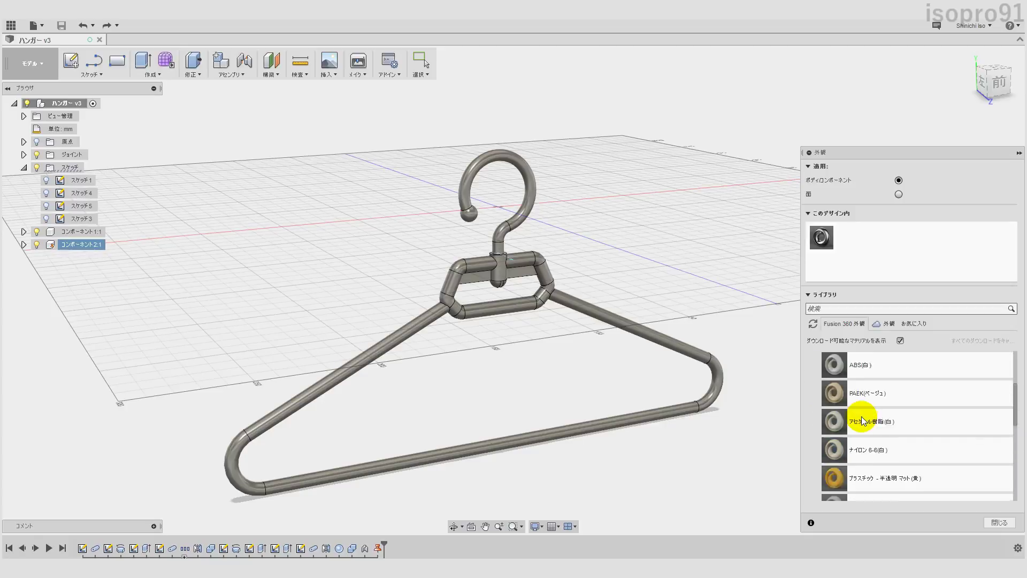
scroll(859, 417, "down", 2)
scroll(859, 417, "up", 3)
scroll(860, 418, "up", 3)
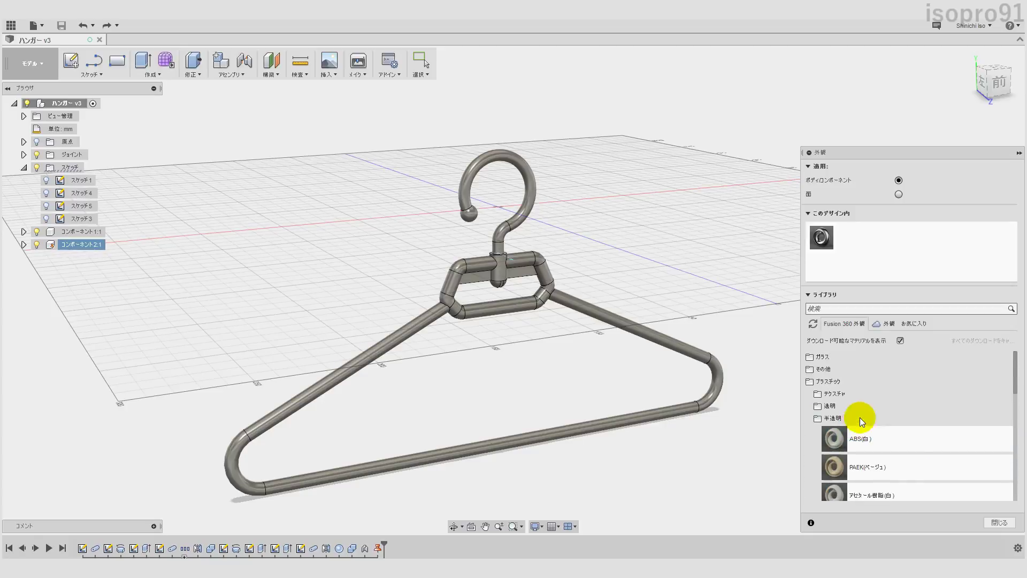
Apply Phenolic (Amber) to the hook and the whole hanger, then close the appearance library
left_click(839, 421)
left_click(842, 405)
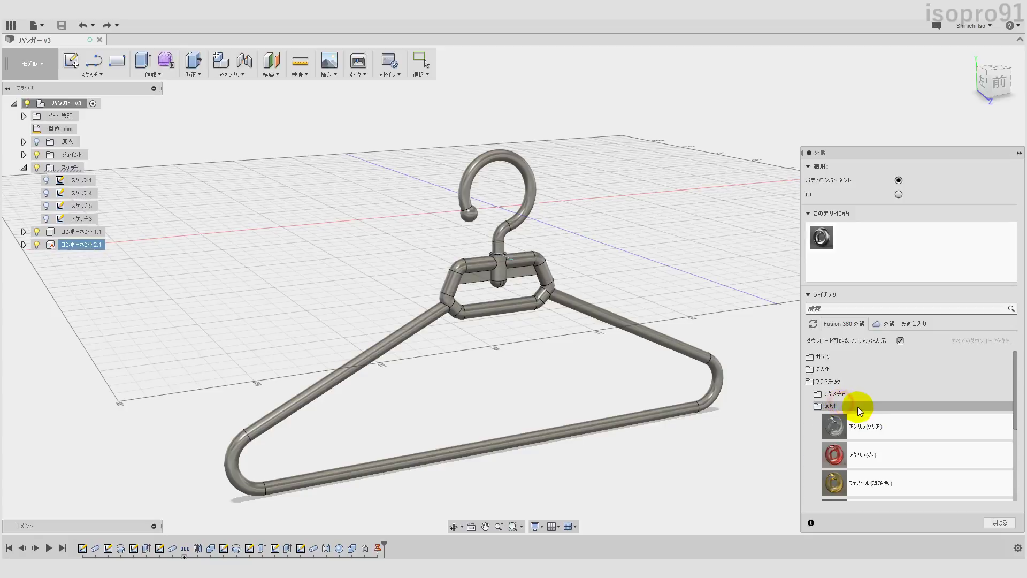
scroll(856, 409, "down", 1)
scroll(897, 419, "down", 4)
scroll(897, 419, "up", 3)
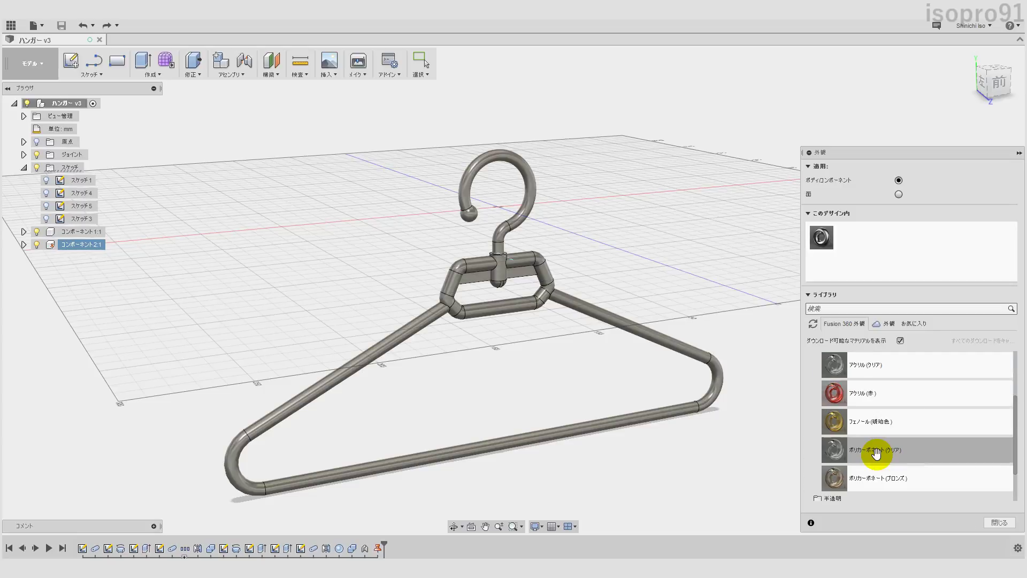
scroll(880, 452, "up", 1)
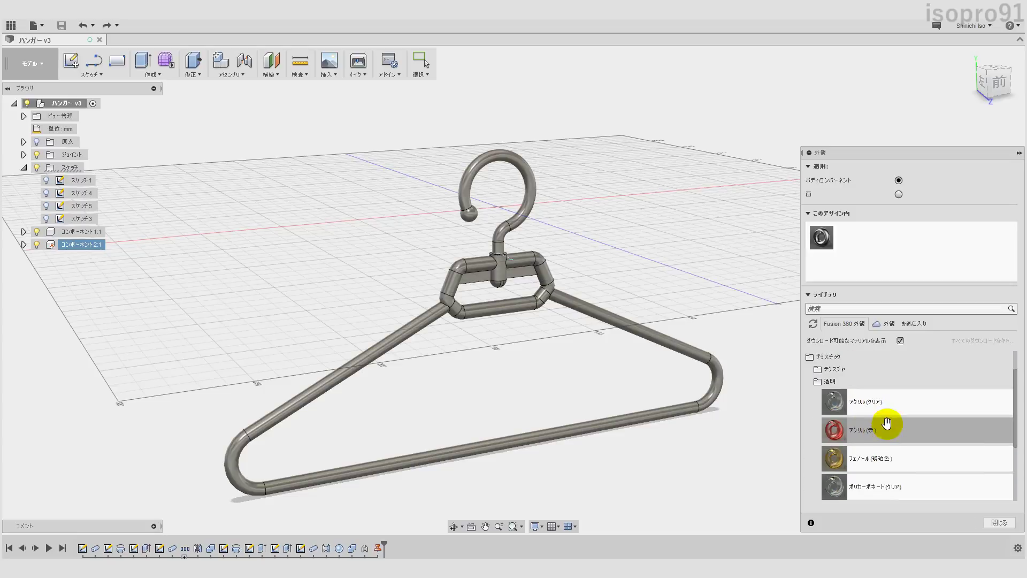
left_click_drag(880, 463, 503, 237)
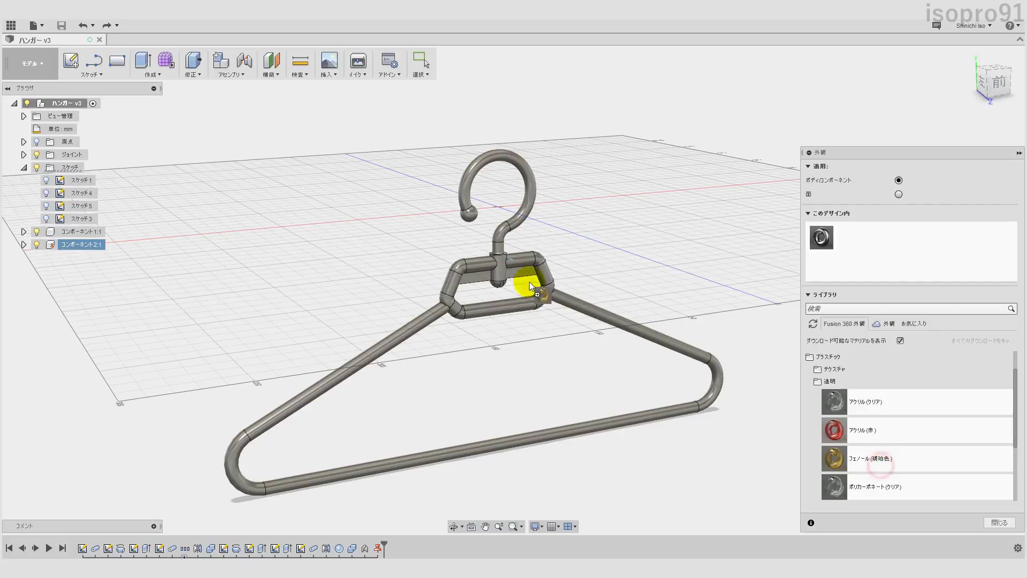
left_click_drag(849, 237, 544, 271)
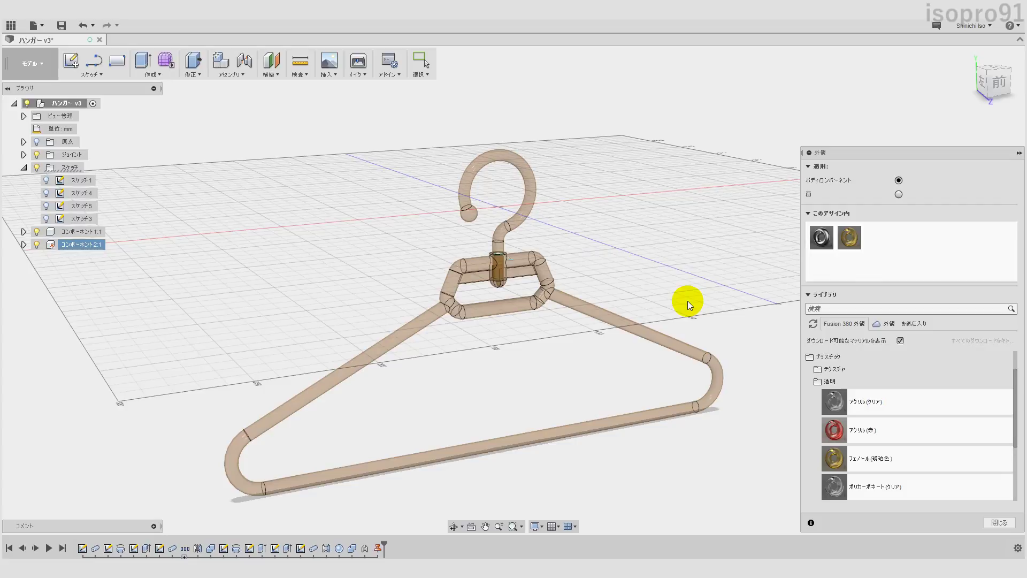
left_click(999, 523)
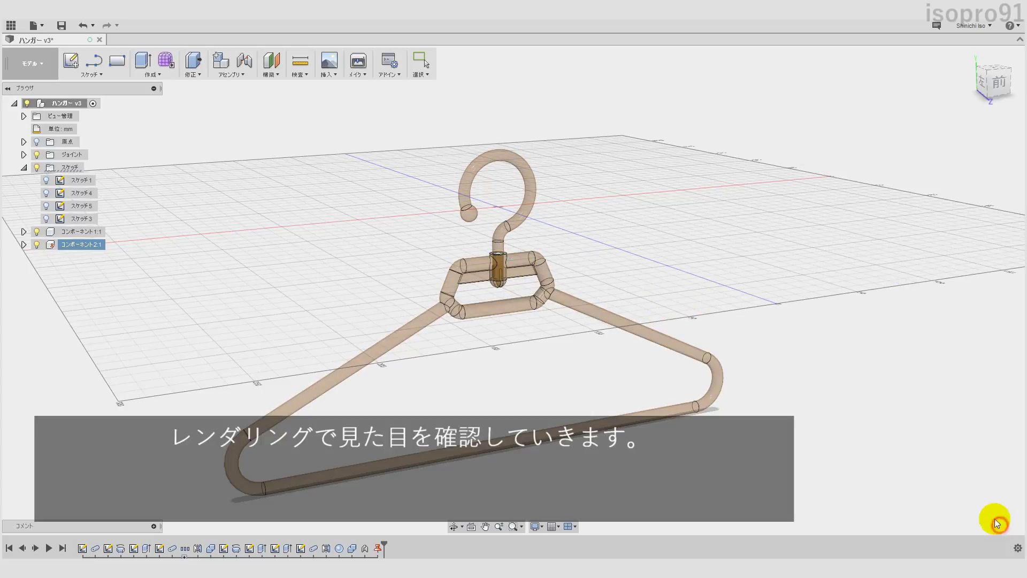
Switch to the Render workspace and start a live in-canvas render
left_click(34, 65)
left_click(32, 126)
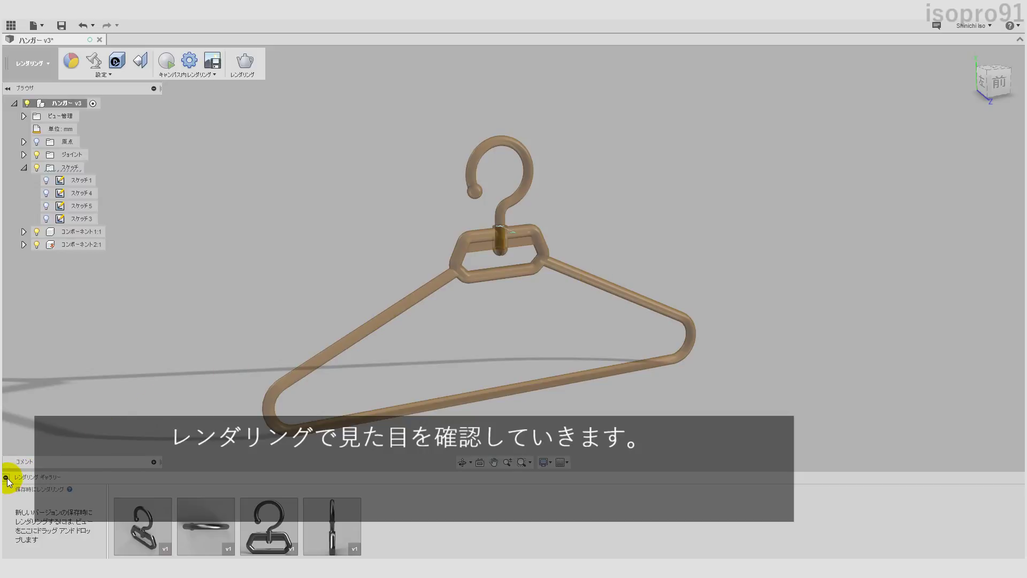
left_click(200, 75)
left_click(208, 77)
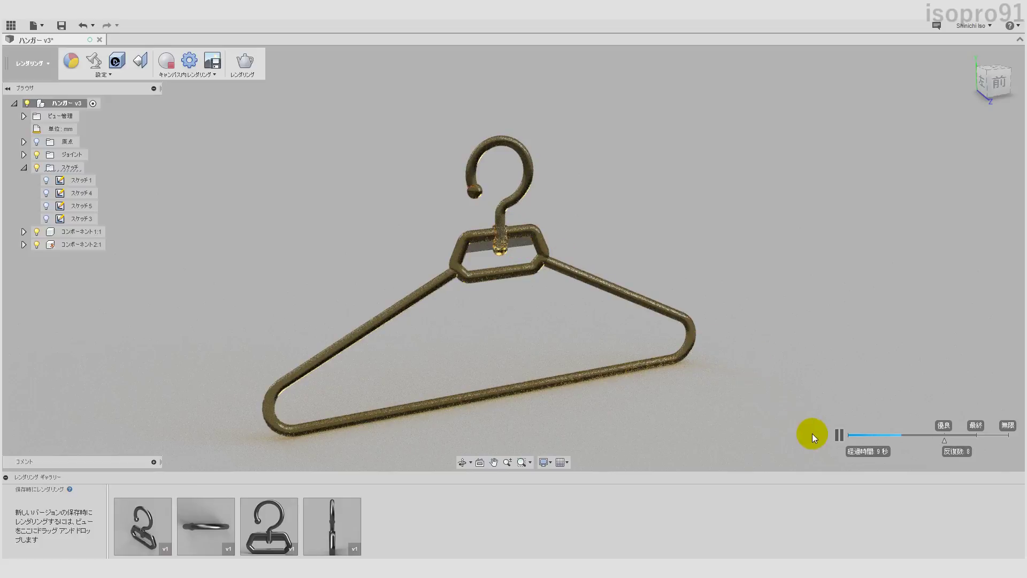
Collapse the Rendering Gallery and orbit toward the hanger's side for a larger view
left_click(5, 477)
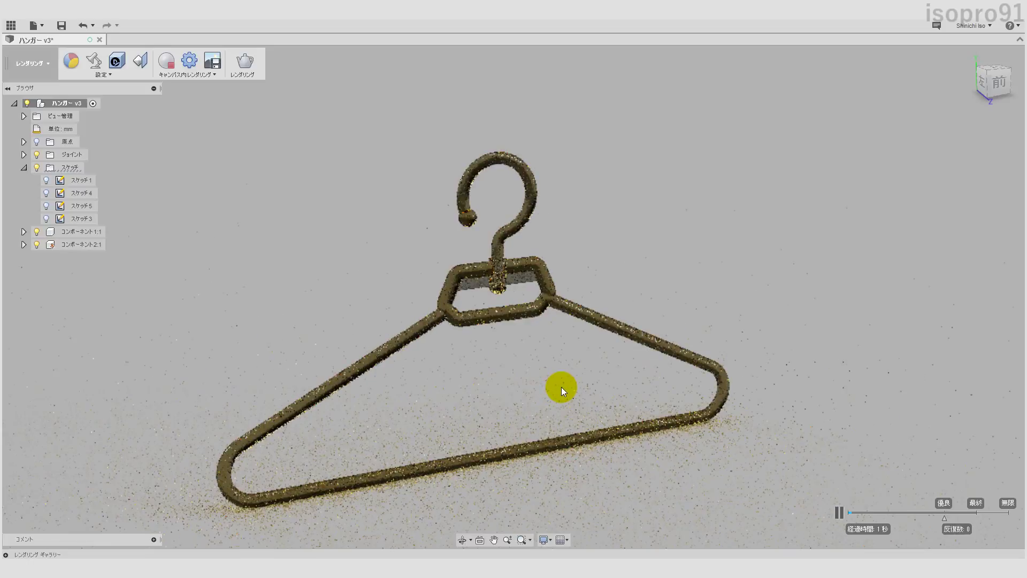
mouse_move(560, 387)
middle_mouse_down("shift")
mouse_move(559, 367)
mouse_move(544, 360)
mouse_move(566, 381)
middle_mouse_up("shift")
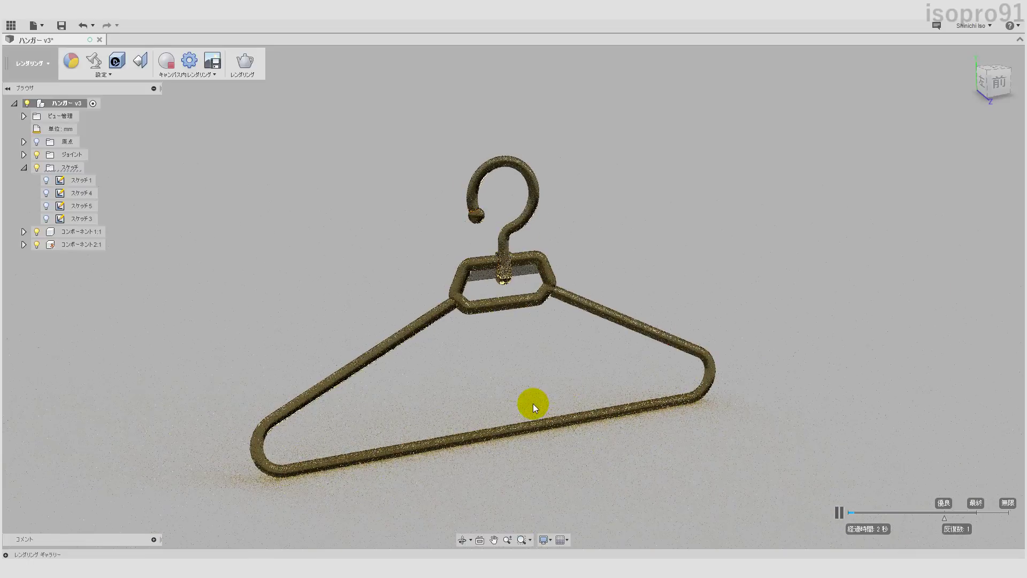
mouse_move(532, 422)
middle_mouse_down("shift")
mouse_move(578, 417)
mouse_move(583, 428)
mouse_move(567, 447)
mouse_move(697, 438)
mouse_move(493, 440)
mouse_move(578, 435)
middle_mouse_up("shift")
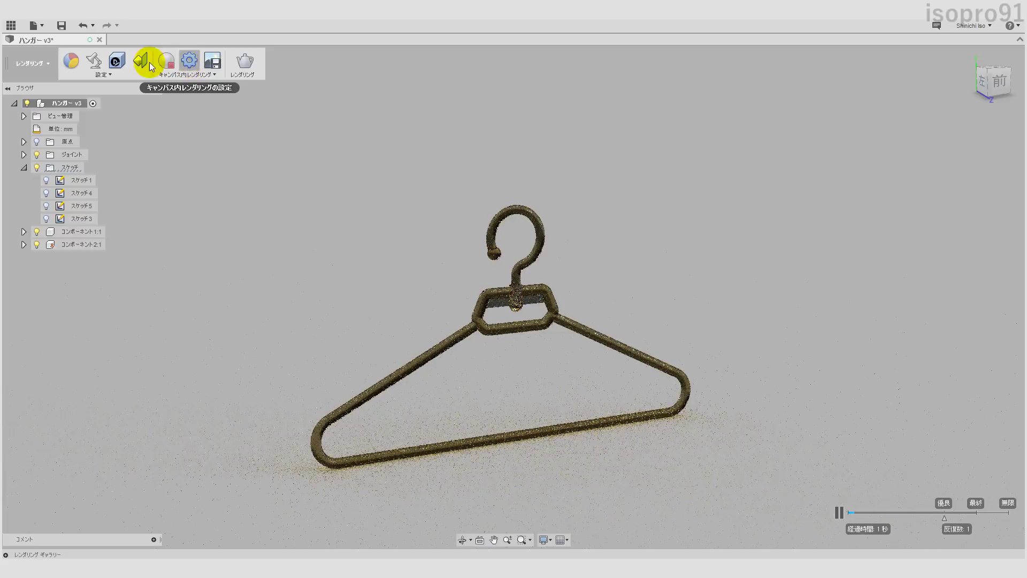
Check the in-canvas render settings, then set the scene background to Environment
left_click(189, 64)
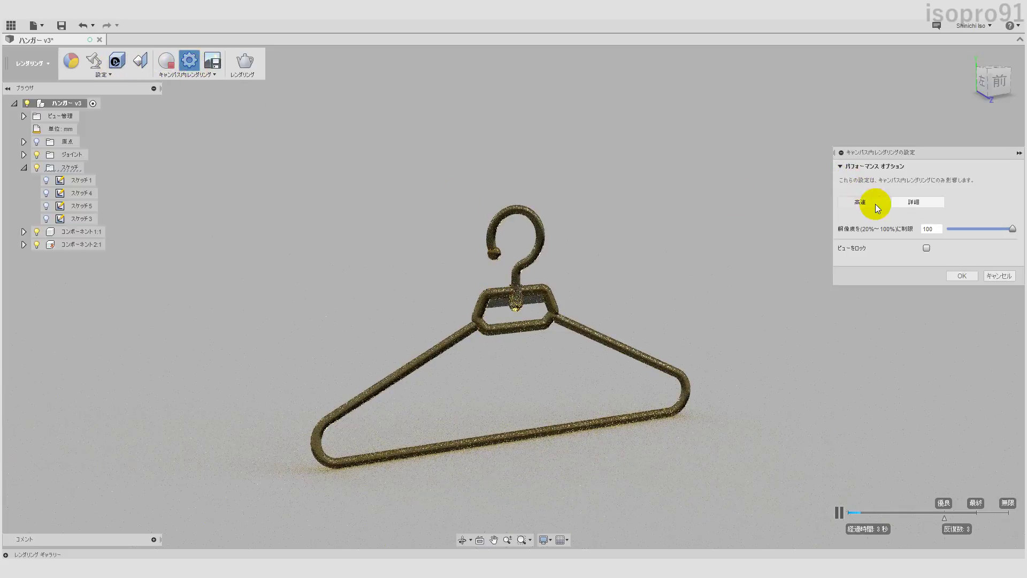
left_click(1001, 276)
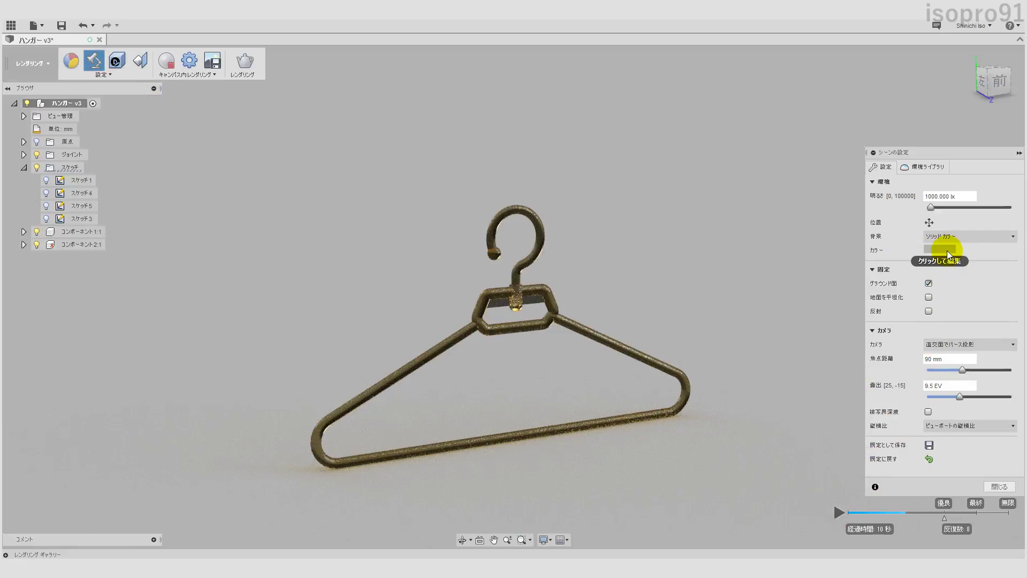
left_click(934, 171)
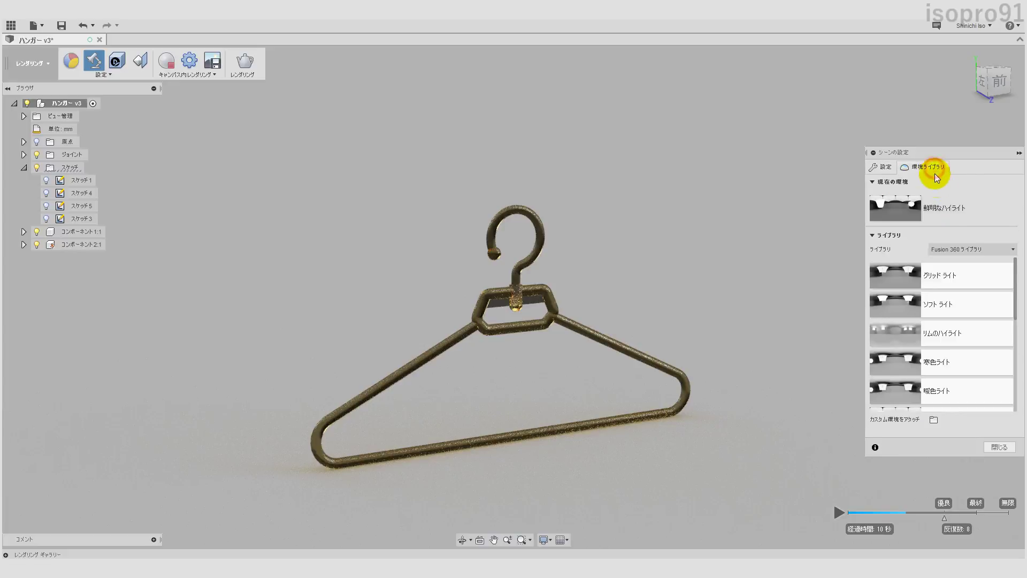
left_click(883, 166)
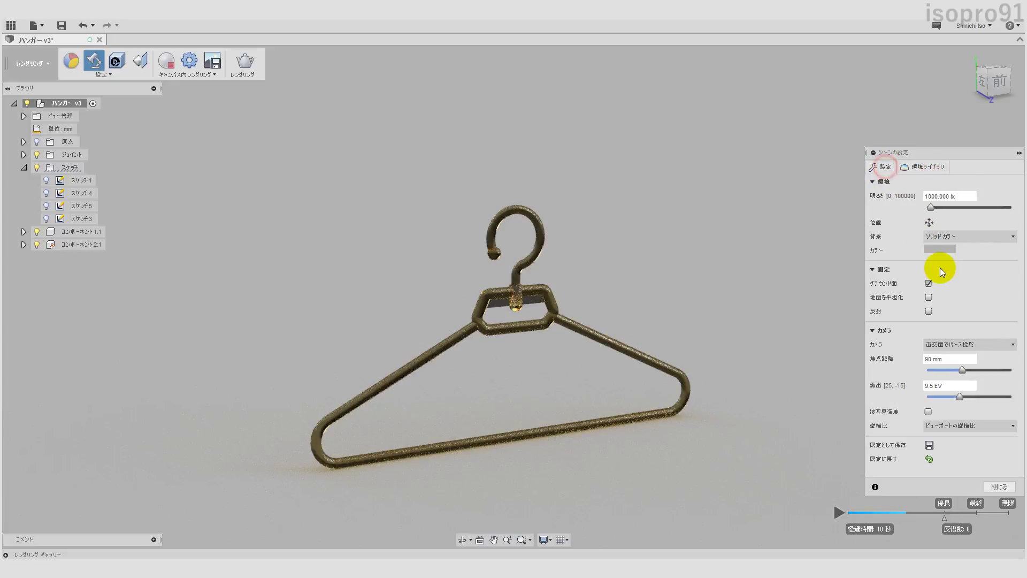
left_click(948, 251)
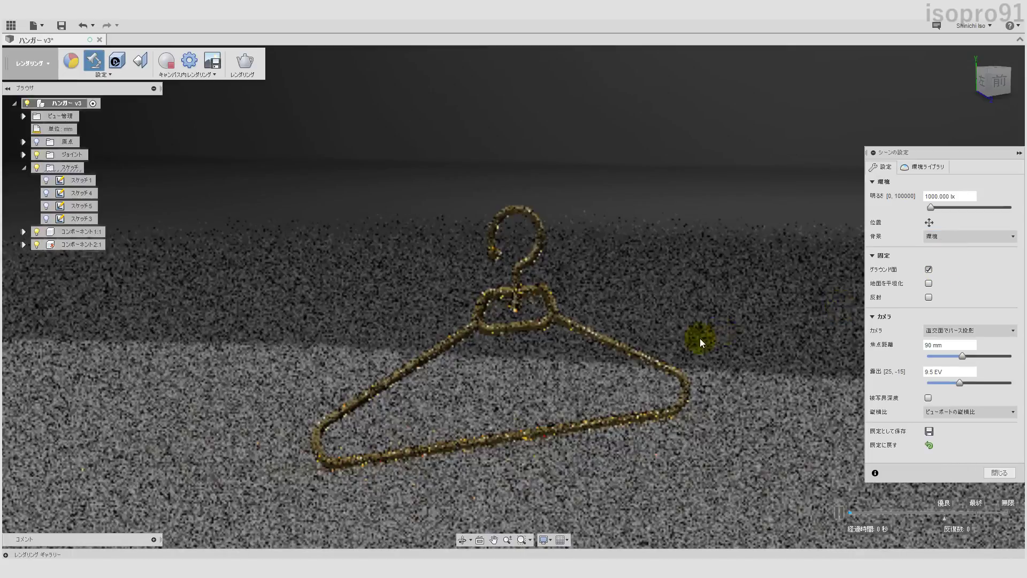
left_click(930, 222)
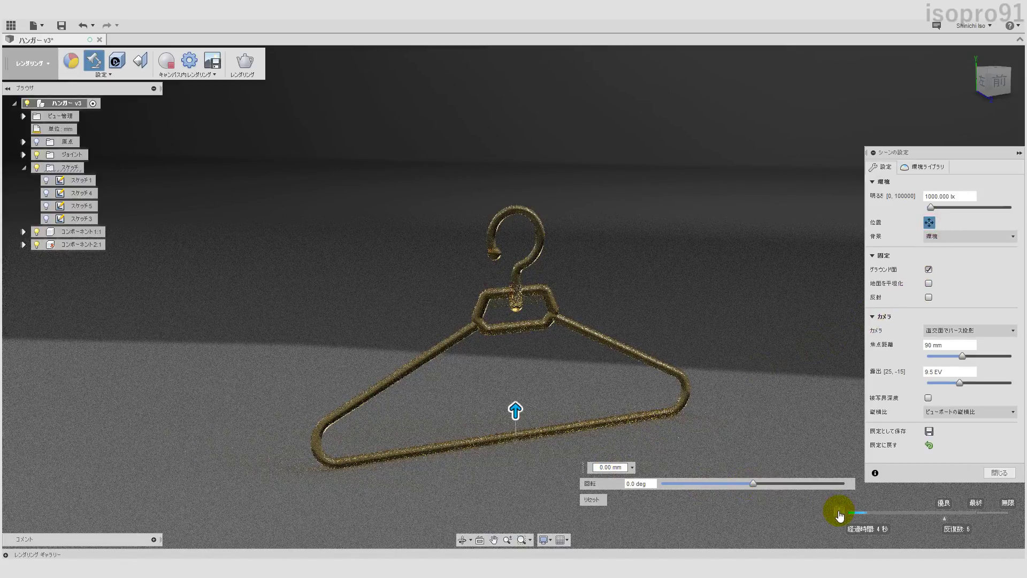
Stop the live render and rotate the lighting environment to about 98 degrees
left_click(170, 73)
left_click_drag(751, 485, 648, 490)
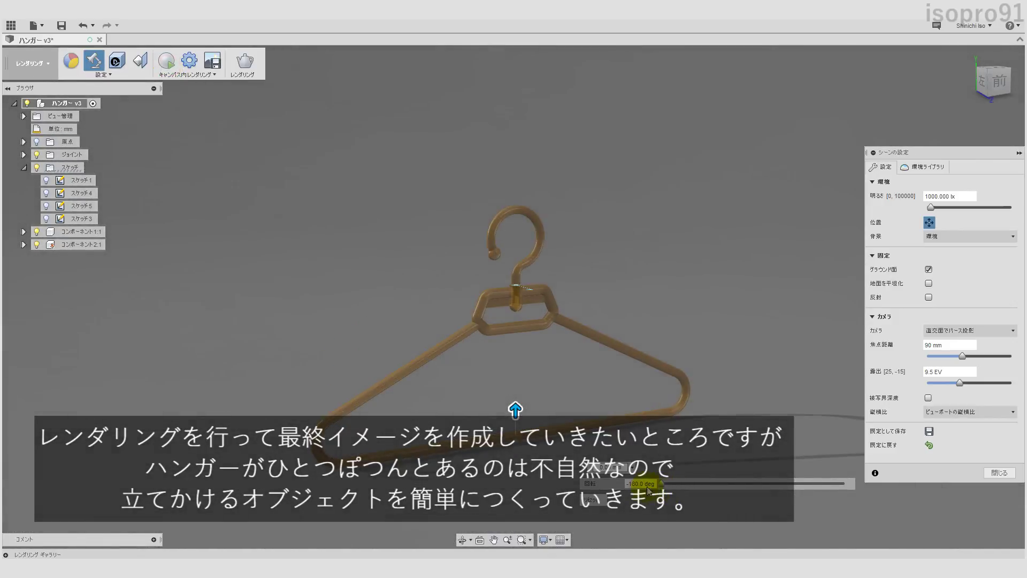
mouse_move(698, 481)
left_mouse_down()
mouse_move(816, 478)
mouse_move(794, 477)
mouse_move(804, 479)
left_mouse_up()
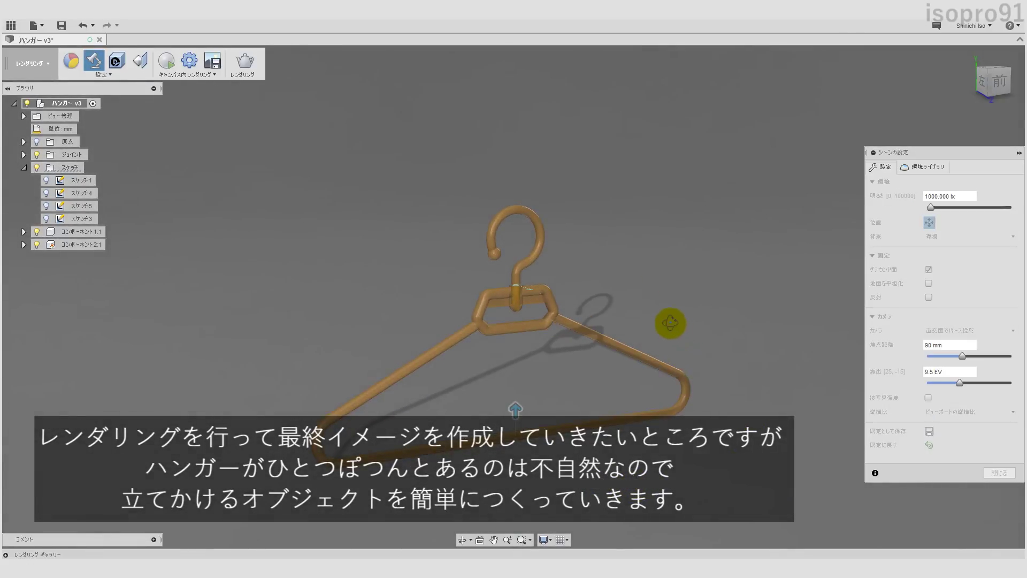
mouse_move(670, 321)
middle_mouse_down("shift")
mouse_move(547, 330)
mouse_move(610, 305)
mouse_move(704, 314)
mouse_move(681, 329)
mouse_move(694, 339)
mouse_move(684, 335)
middle_mouse_up("shift")
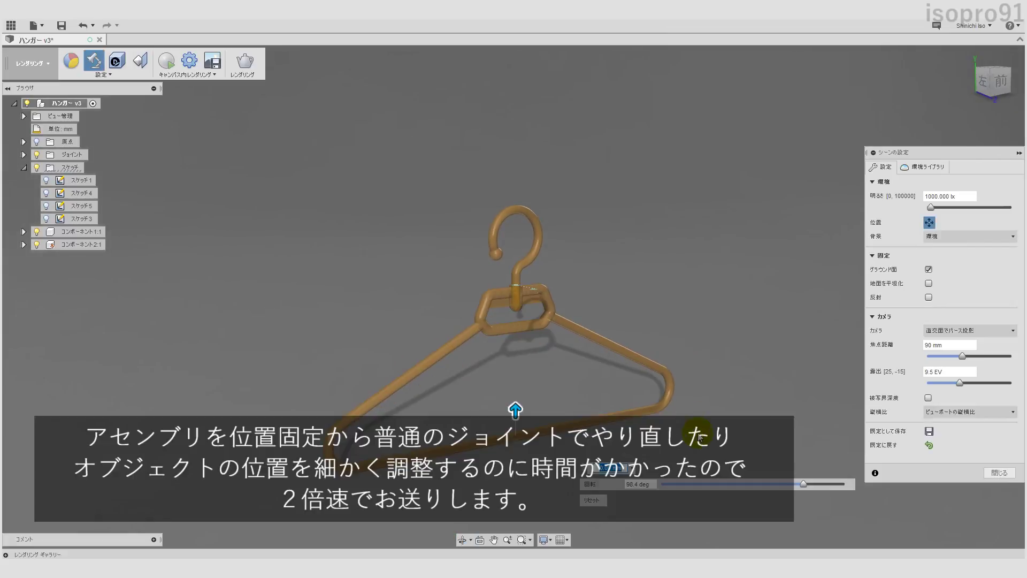
left_click(929, 223)
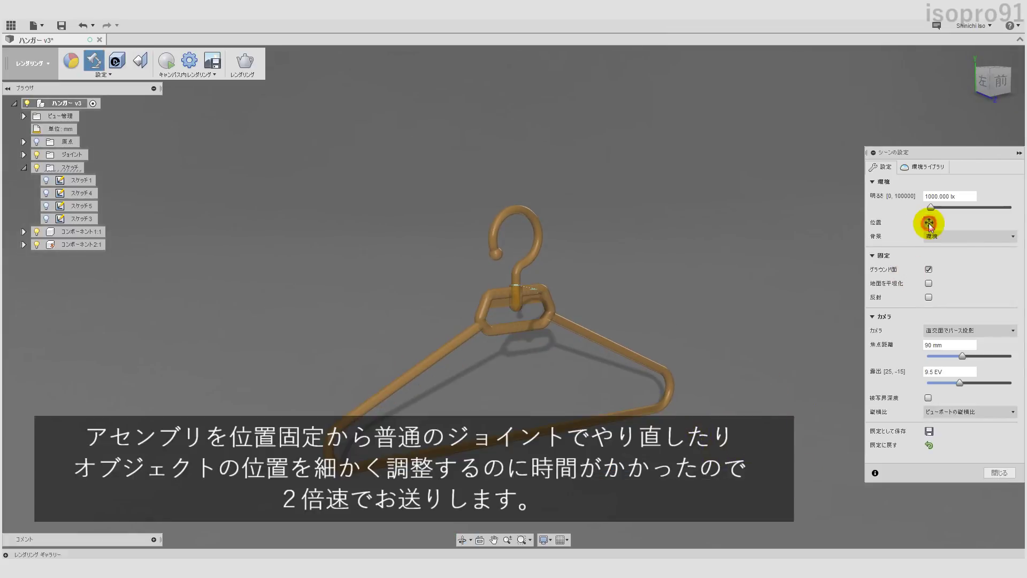
Set the focal length to 65 mm, shift the shadow right, and close Scene Settings
left_click_drag(962, 357, 952, 356)
left_click(930, 223)
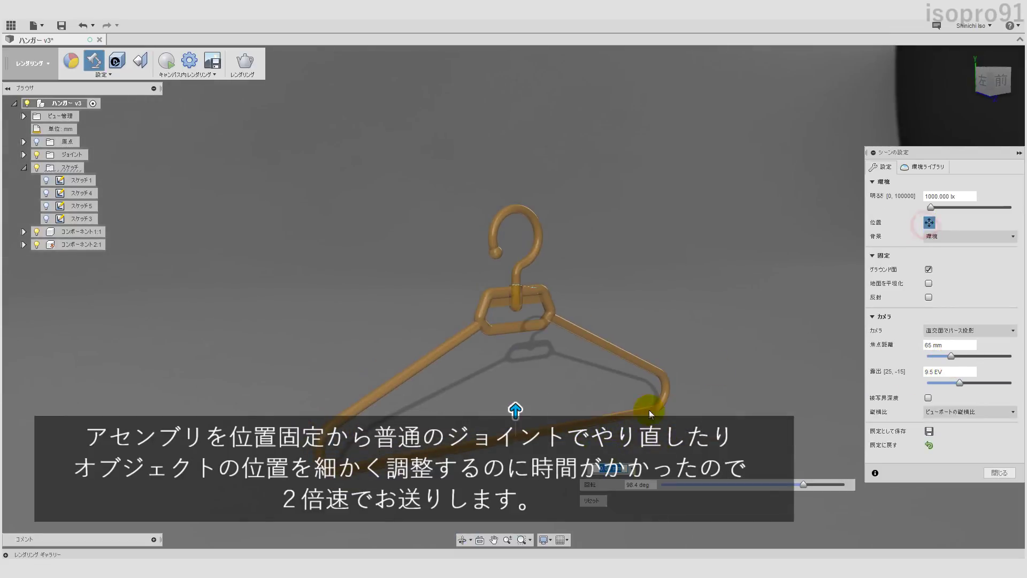
left_click_drag(800, 483, 813, 484)
left_click(929, 222)
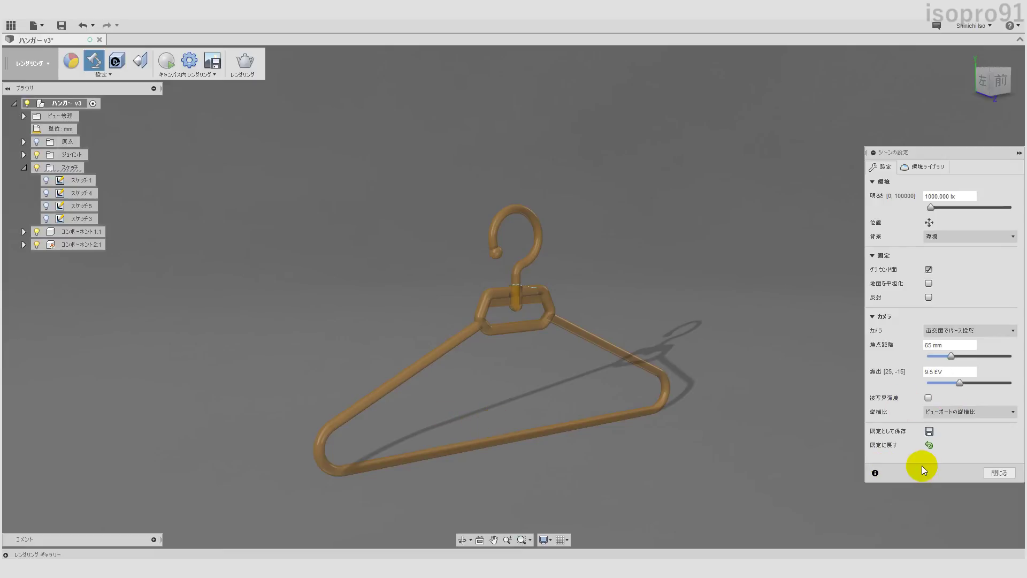
left_click(999, 473)
left_click(40, 64)
Return to the Model workspace and create a 150 mm cube as a new component
left_click(46, 83)
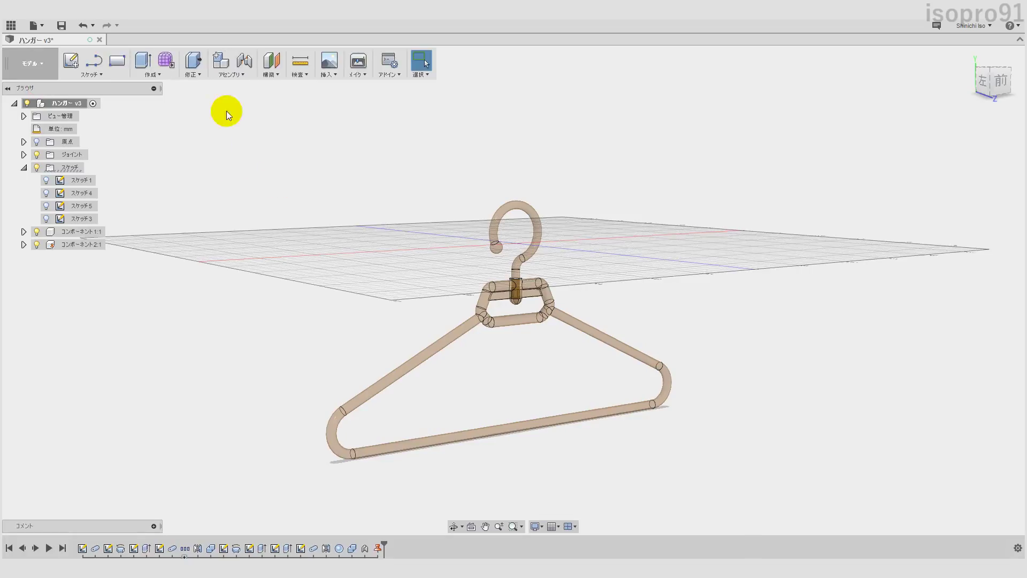
mouse_move(366, 235)
middle_mouse_down("shift")
mouse_move(413, 293)
mouse_move(363, 268)
middle_mouse_up("shift")
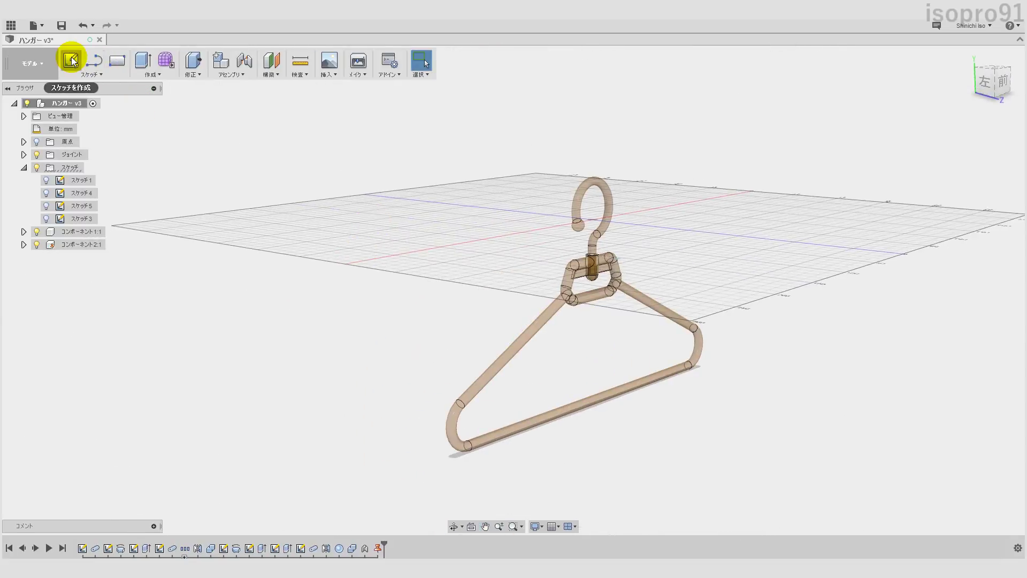
left_click(151, 73)
left_click(149, 204)
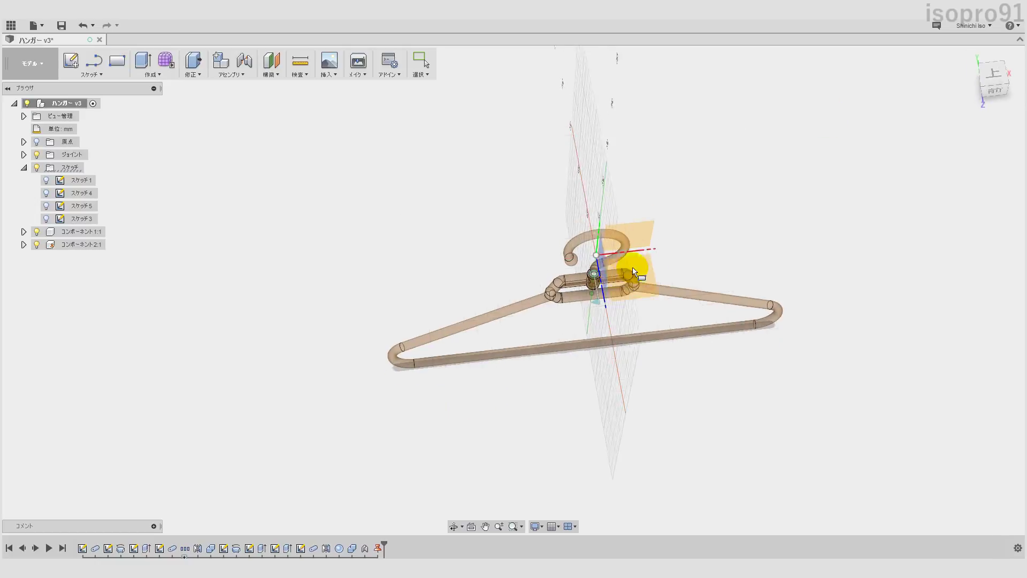
left_click(624, 264)
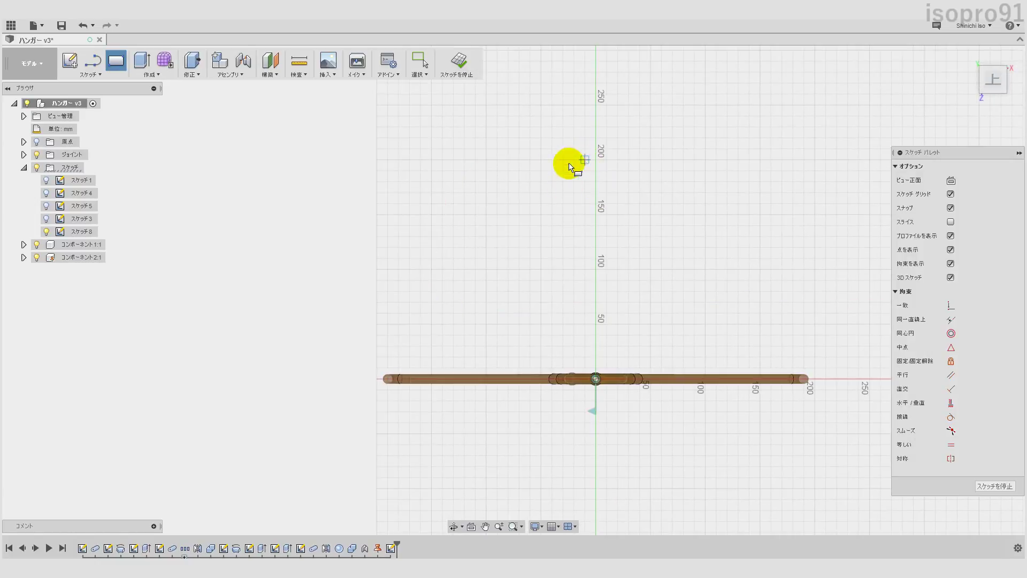
left_click(541, 159)
left_click(377, 323)
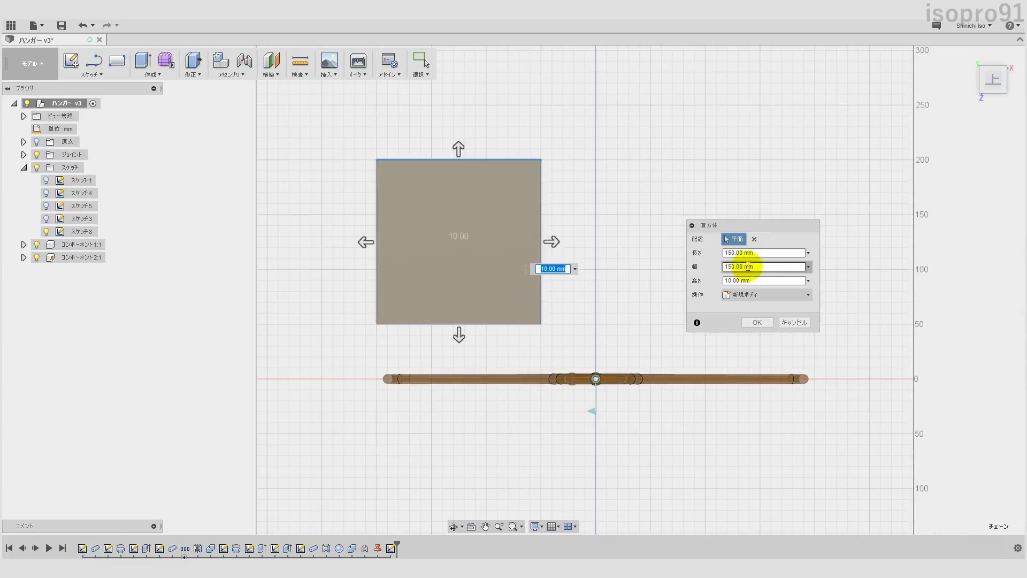
left_click(776, 295)
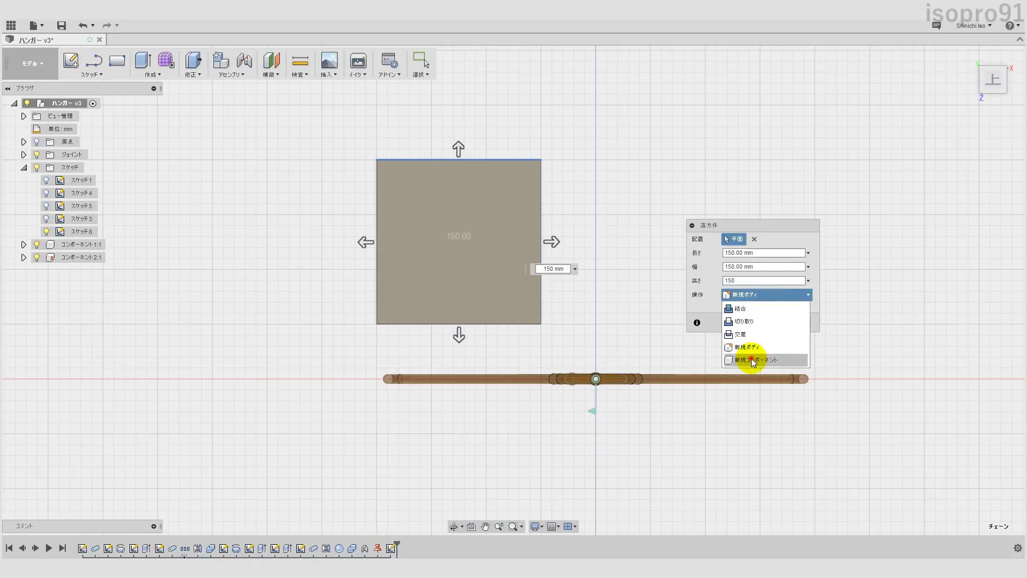
left_click(745, 355)
left_click(757, 322)
Select the cube's side face for moving and view the scene from the left
left_click(537, 276)
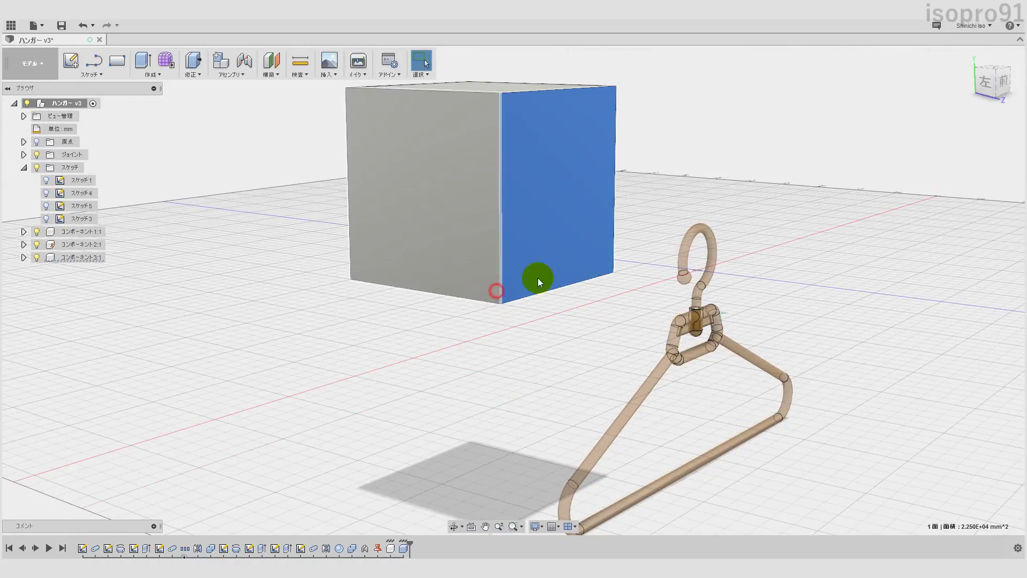
key("m")
left_click(986, 83)
Move the cube component 170 mm along X beside the hanger
left_click_drag(658, 198, 659, 406)
left_click(778, 241)
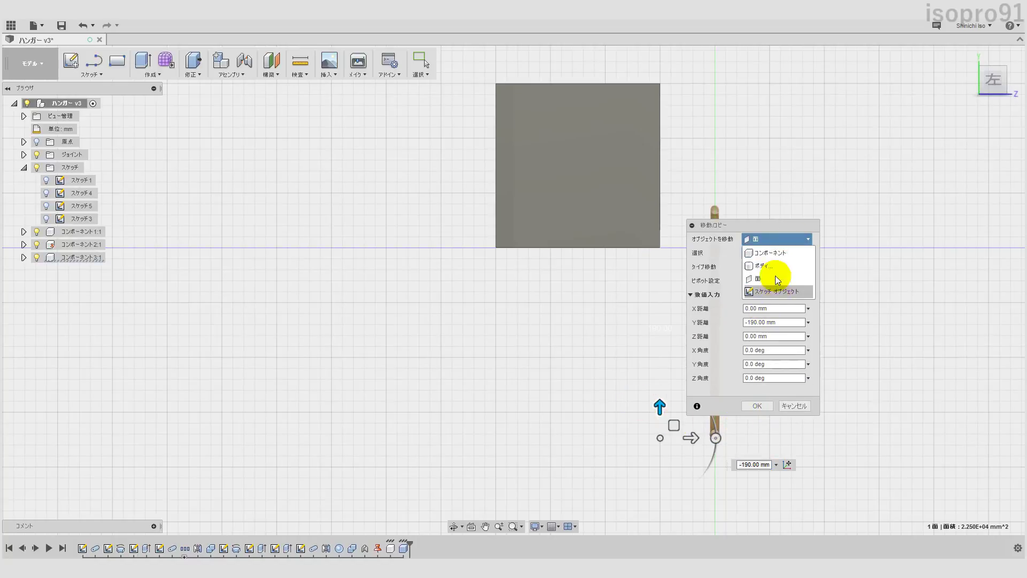
left_click_drag(578, 197, 435, 369)
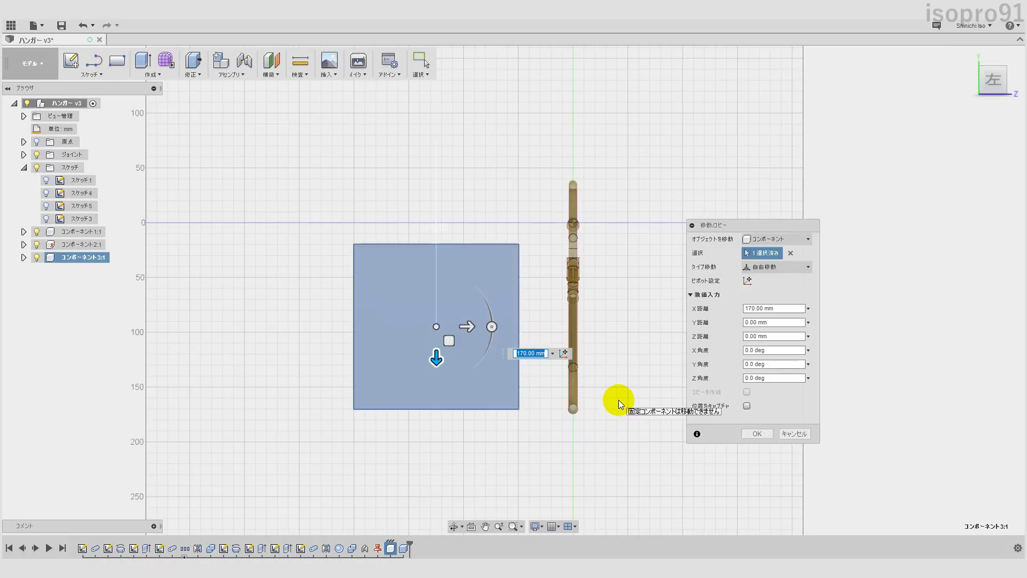
type("1")
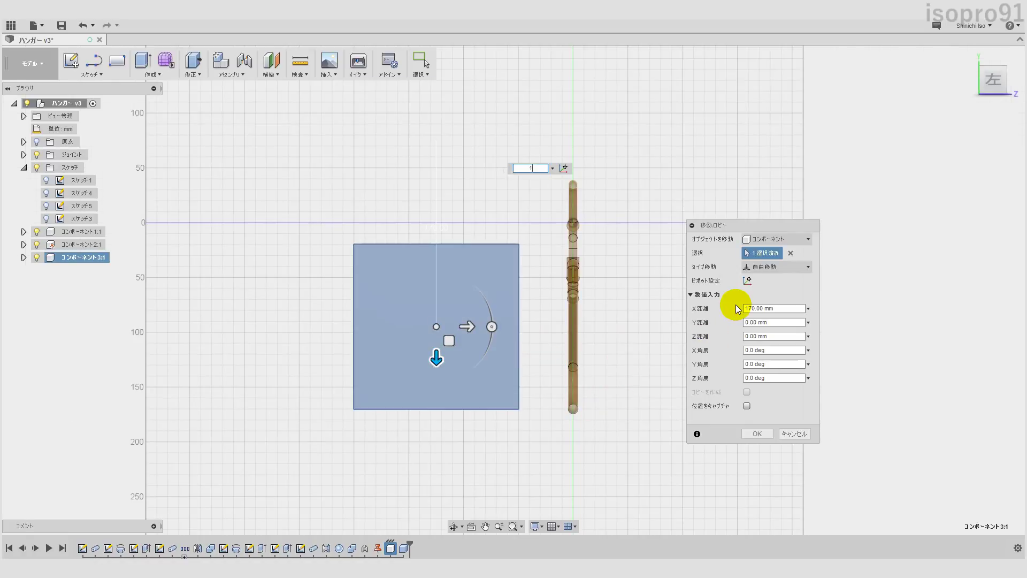
type("70+4.5")
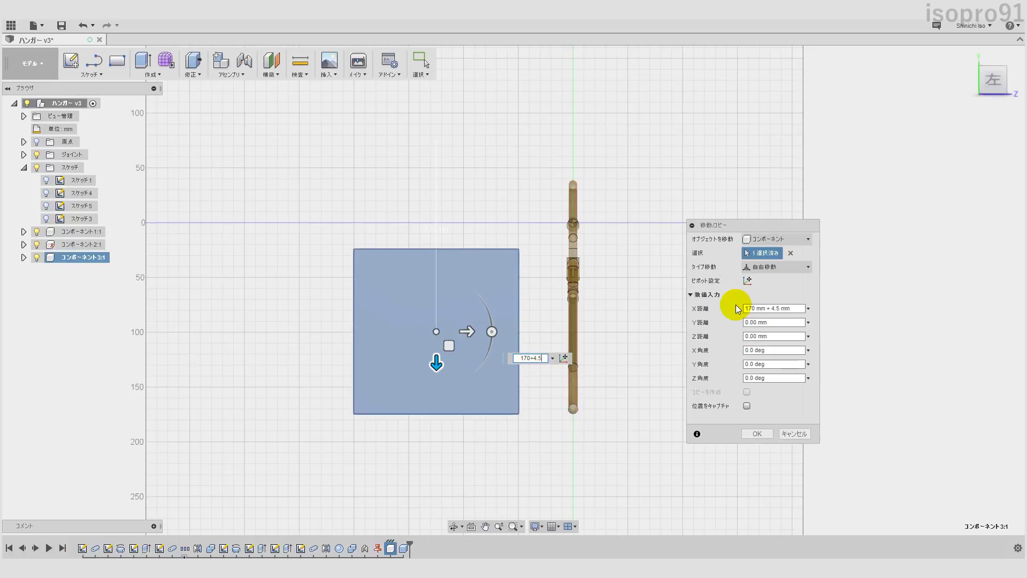
left_click(759, 434)
mouse_move(730, 425)
middle_mouse_down("shift")
mouse_move(615, 397)
mouse_move(619, 372)
mouse_move(440, 298)
middle_mouse_up("shift")
Nudge the box component about 4.5 mm further so it touches the hanger's arm
right_click(439, 298)
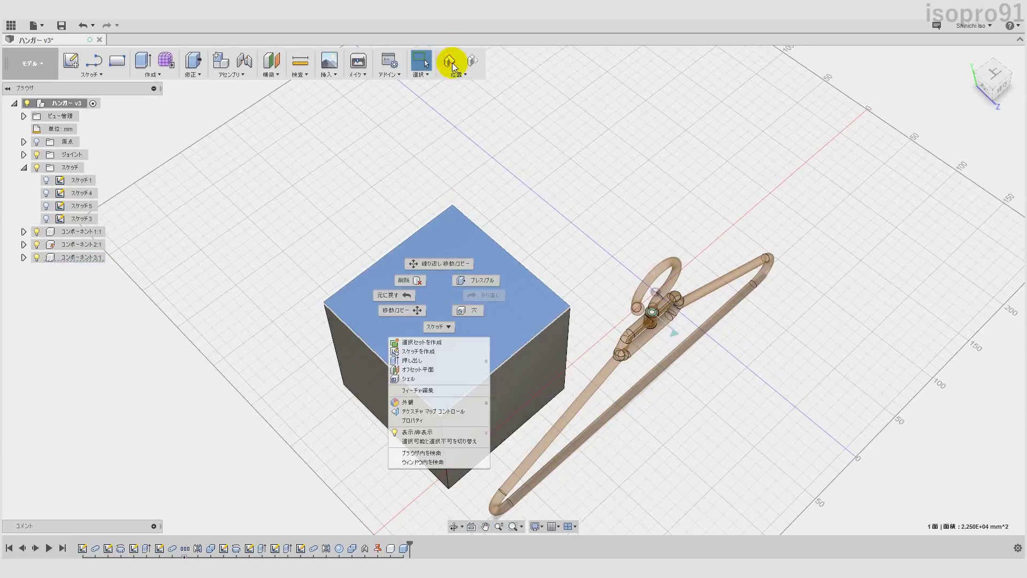
left_click(455, 74)
right_click(460, 348)
left_click(460, 371)
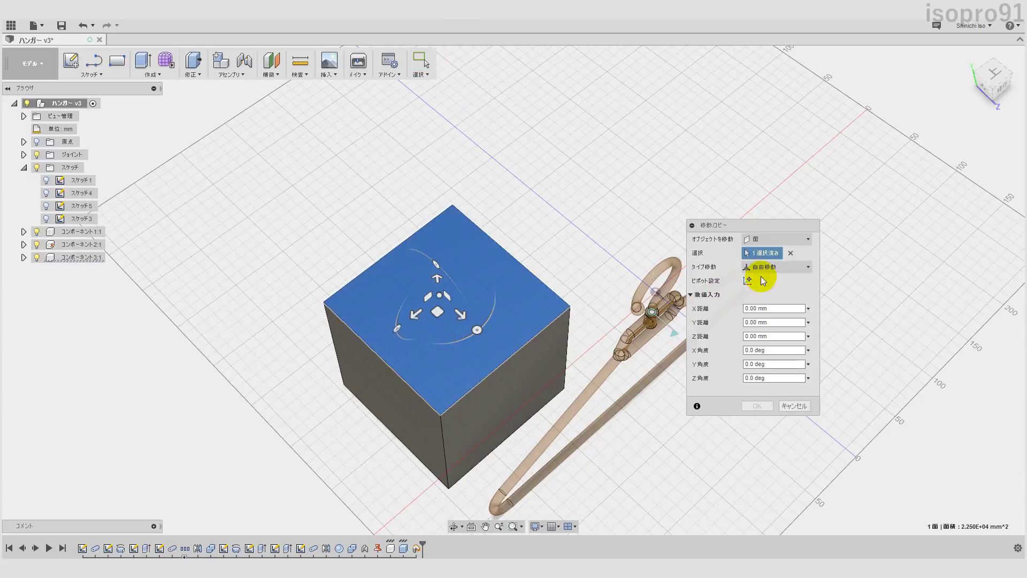
left_click(776, 239)
left_click(758, 259)
left_click(446, 341)
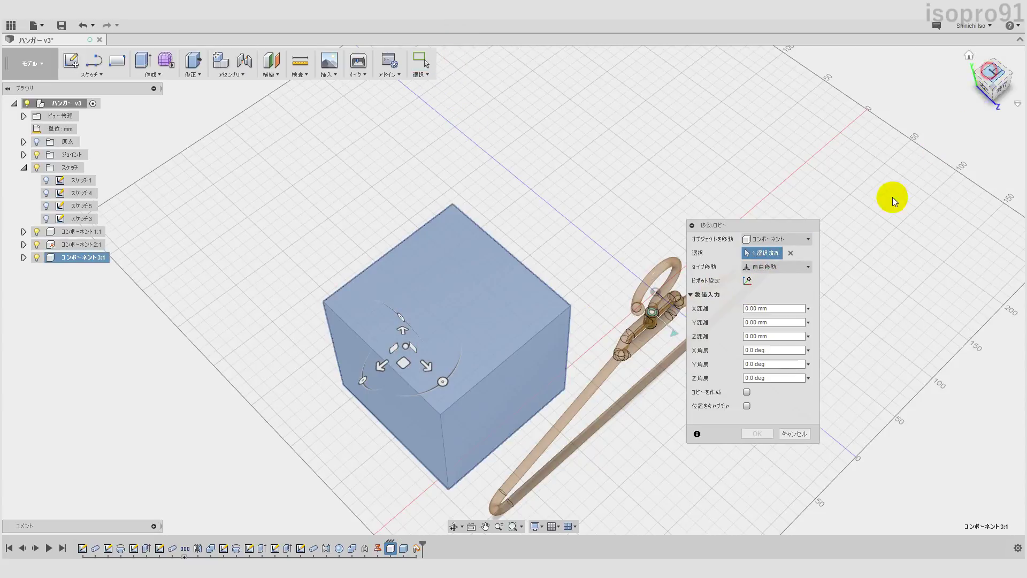
left_click(993, 75)
left_click_drag(374, 319, 374, 308)
left_click(756, 433)
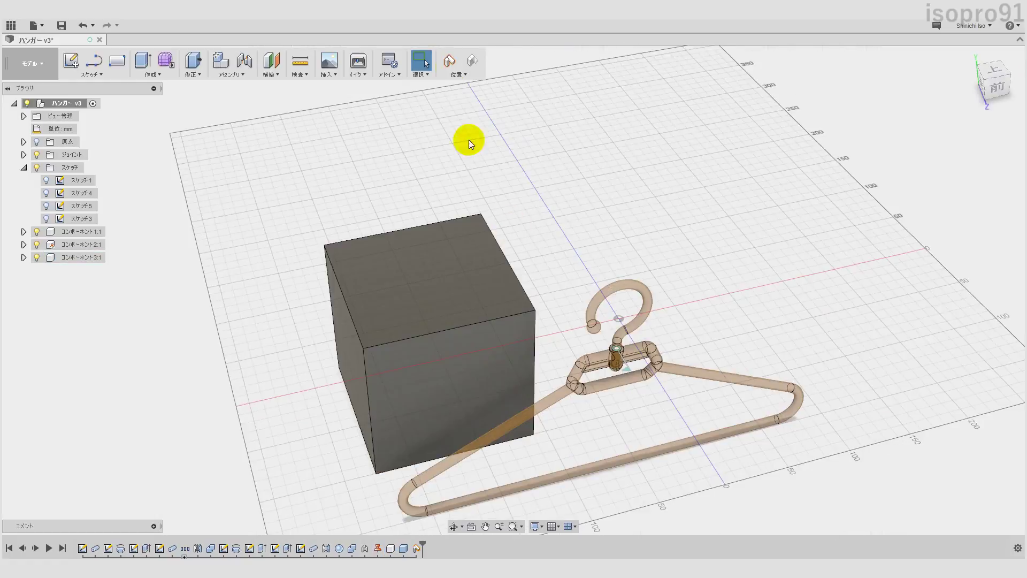
middle_click_drag(627, 247, 571, 268, "shift")
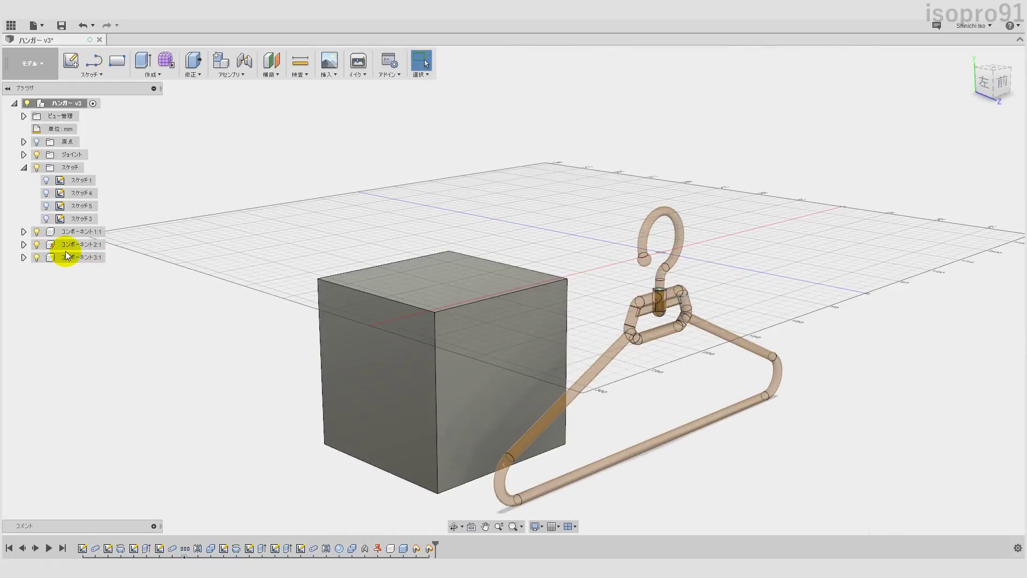
Delete the hanger's existing joint from the timeline
mouse_move(422, 295)
middle_mouse_down("shift")
mouse_move(376, 310)
mouse_move(415, 317)
middle_mouse_up("shift")
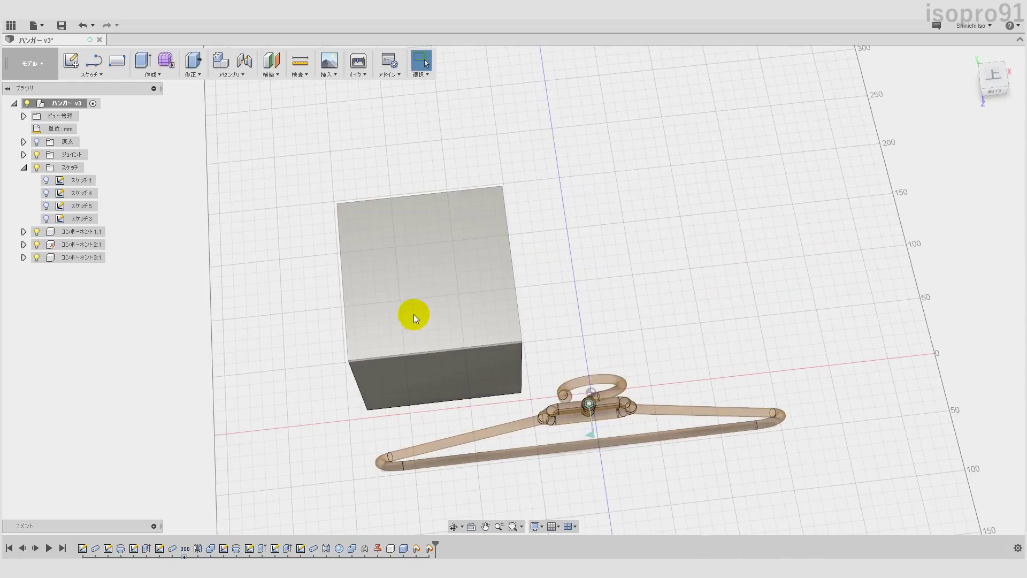
mouse_move(80, 244)
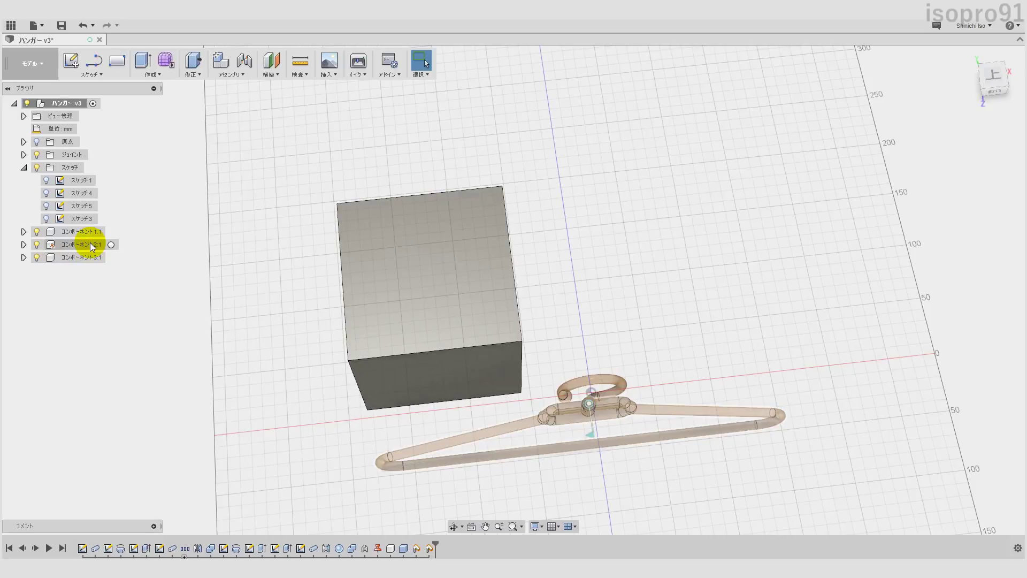
left_click(364, 548)
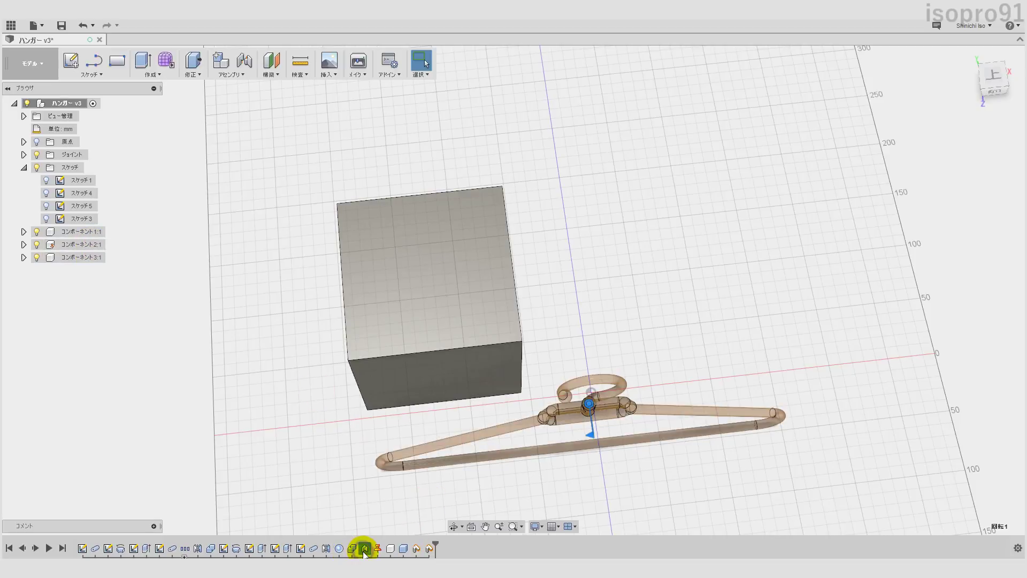
key("Delete")
Join the hook's base to the hanger's socket with a revolute joint and test its spin
left_click(227, 74)
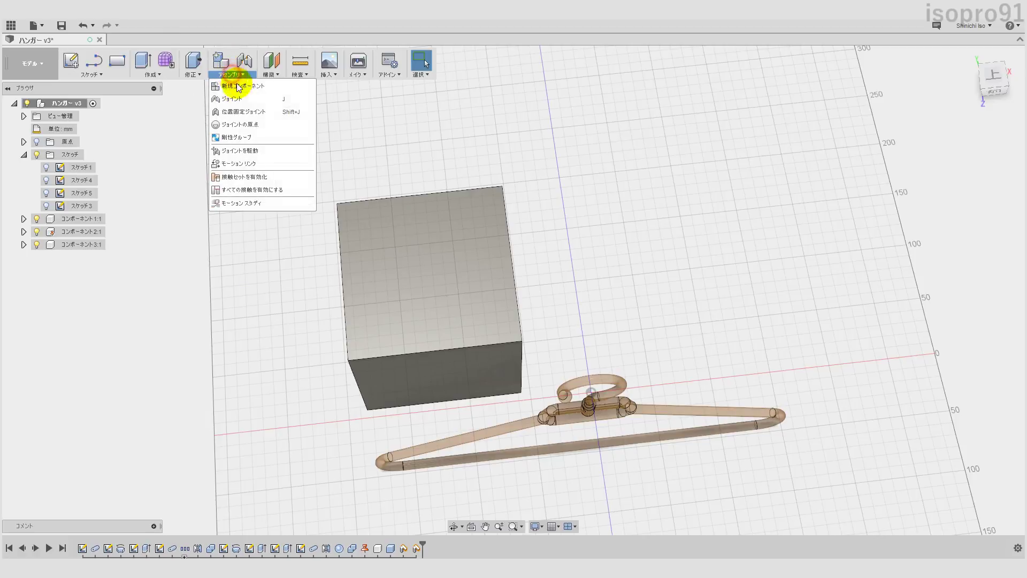
left_click(242, 98)
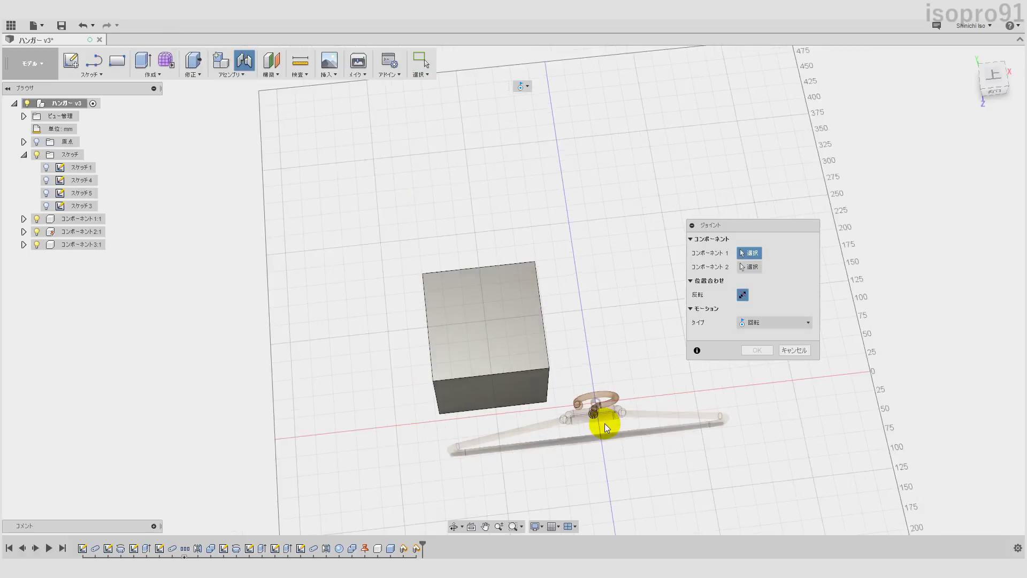
scroll(601, 421, "up", 5)
scroll(577, 380, "up", 3)
scroll(577, 380, "up", 5)
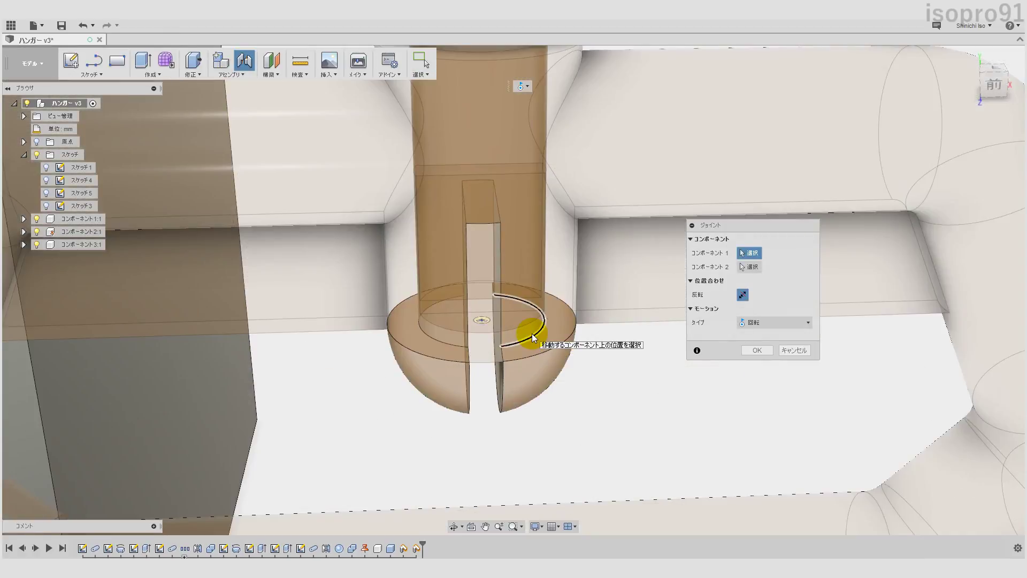
left_click(532, 333)
left_click(488, 363)
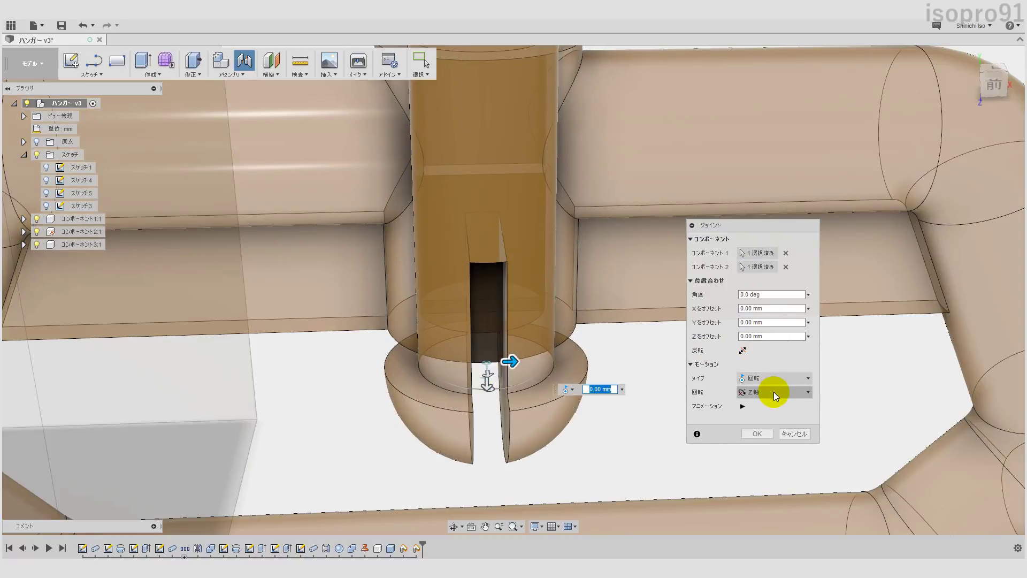
left_click(785, 266)
middle_click_drag(476, 338, 479, 405, "shift")
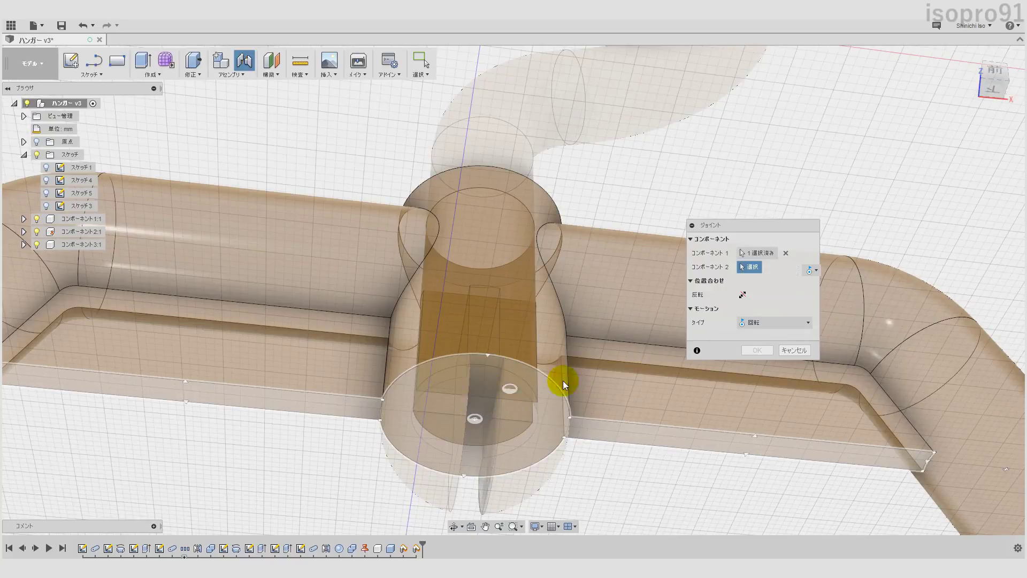
left_click(478, 419)
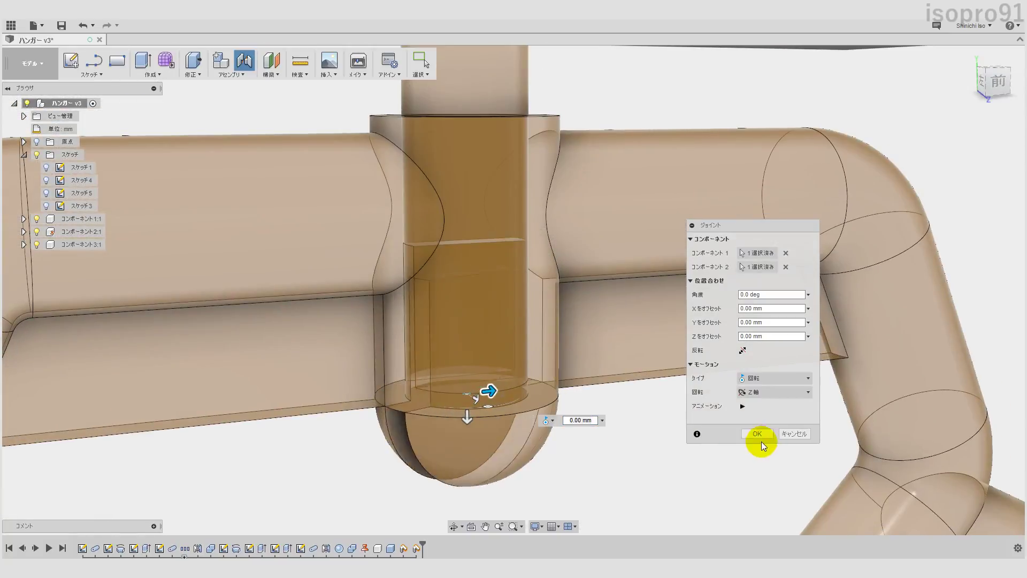
left_click(757, 435)
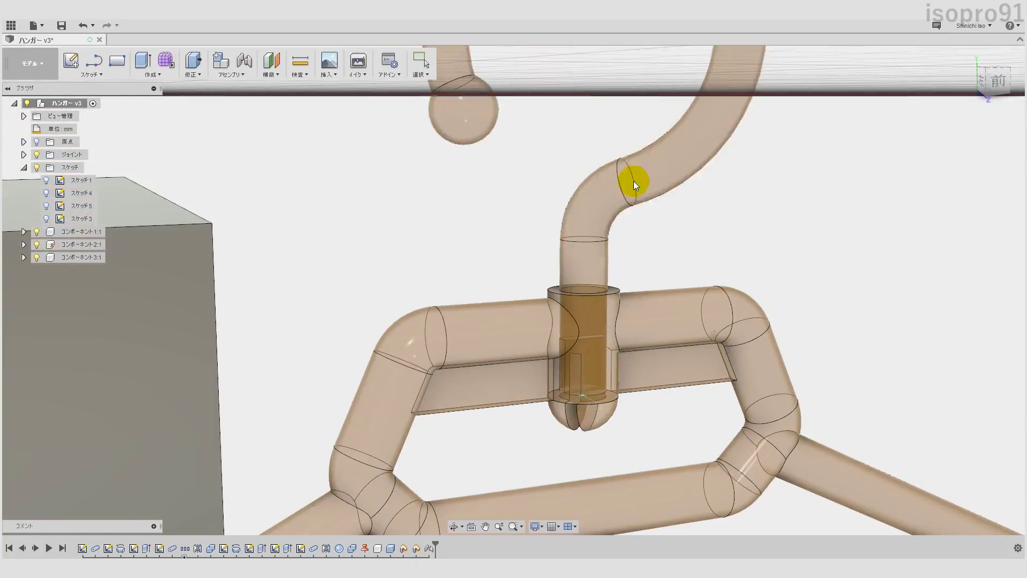
left_click_drag(633, 181, 607, 274)
left_click(471, 59)
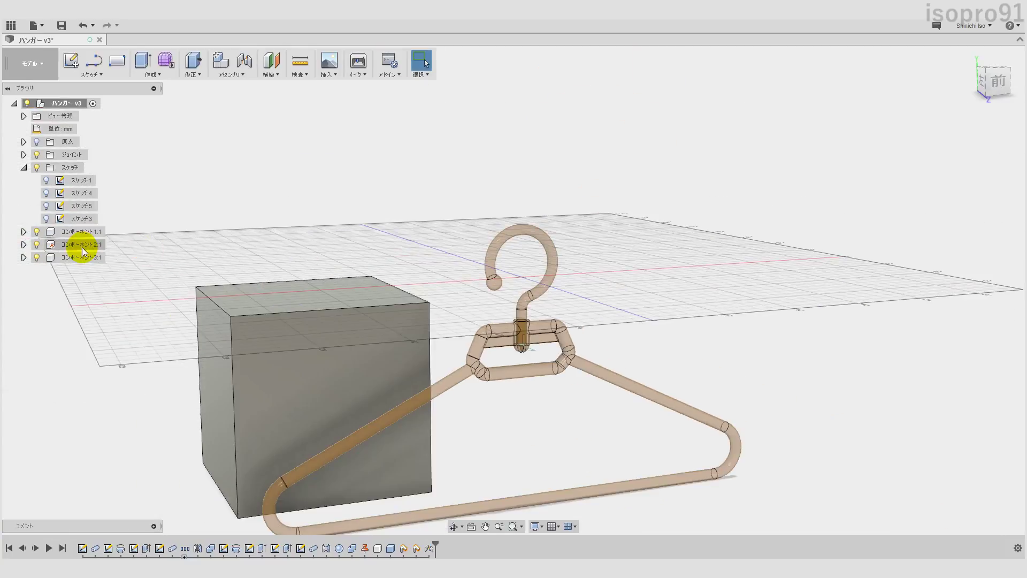
Rotate the hanger component 20° about Z with Move/Copy so it tilts toward the box
right_click(82, 242)
left_click(109, 262)
mouse_move(562, 339)
middle_mouse_down("shift")
mouse_move(627, 343)
mouse_move(608, 313)
middle_mouse_up("shift")
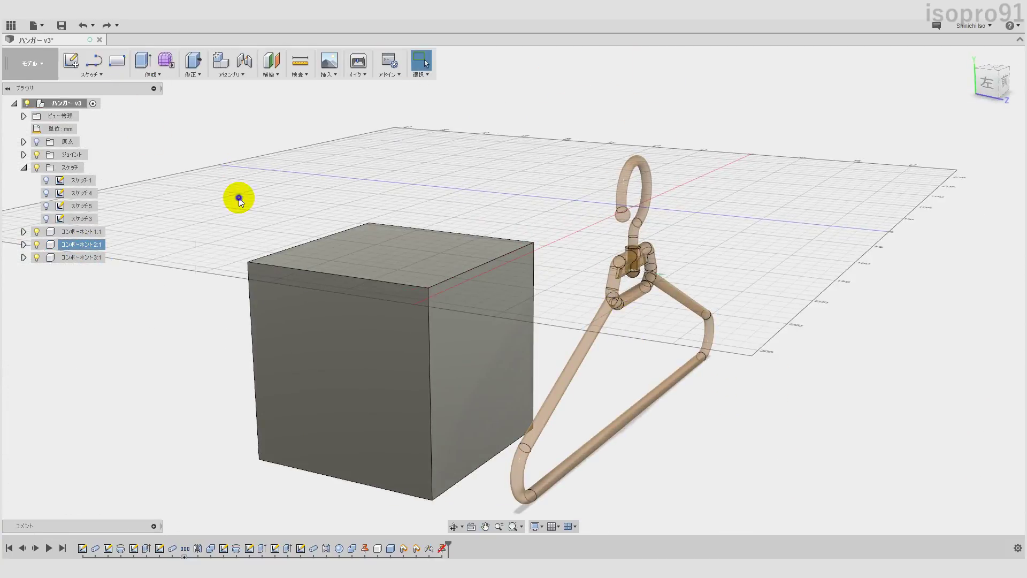
key("m")
left_click(760, 239)
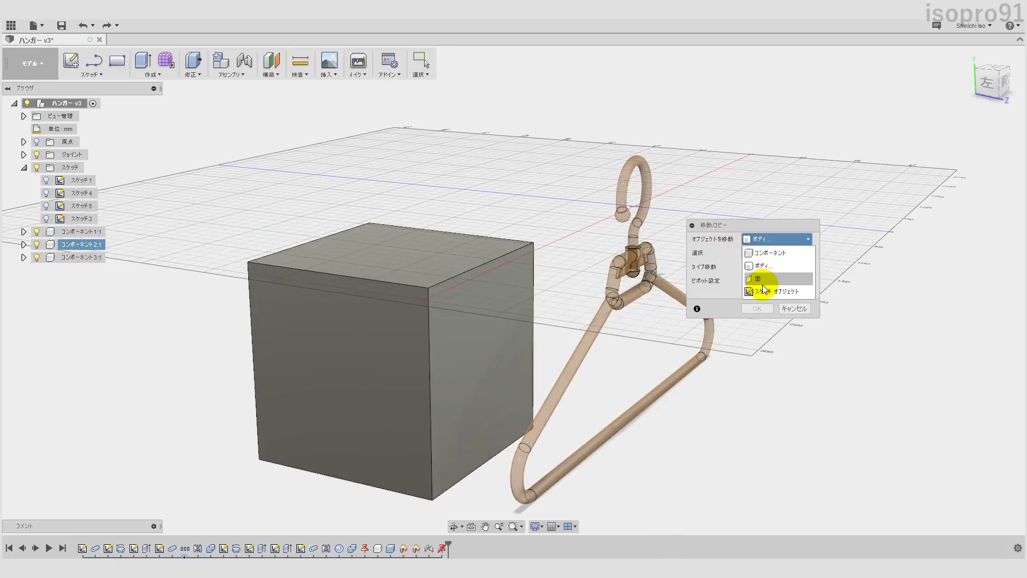
left_click(558, 480)
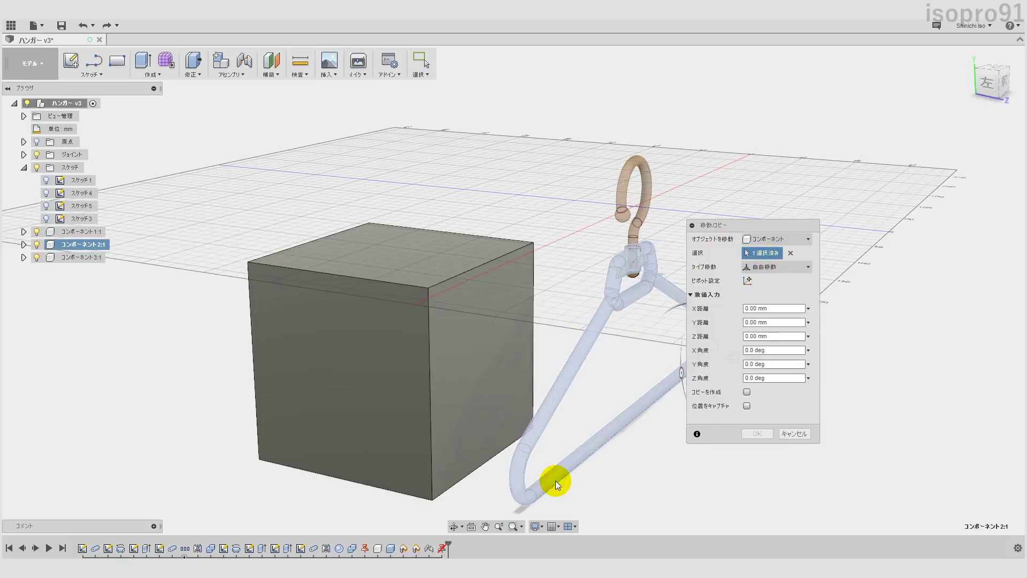
left_click(987, 82)
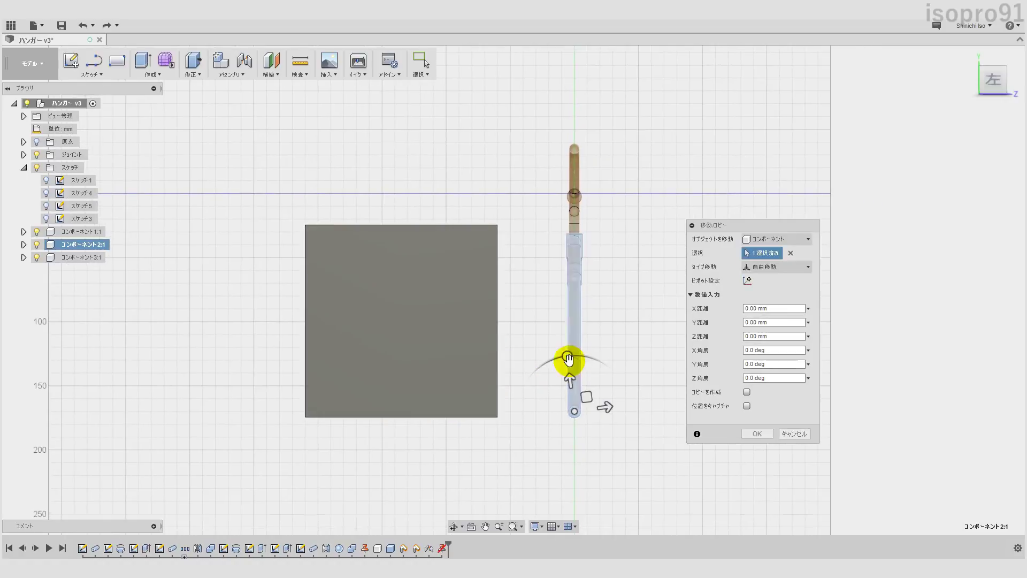
left_click_drag(568, 359, 549, 362)
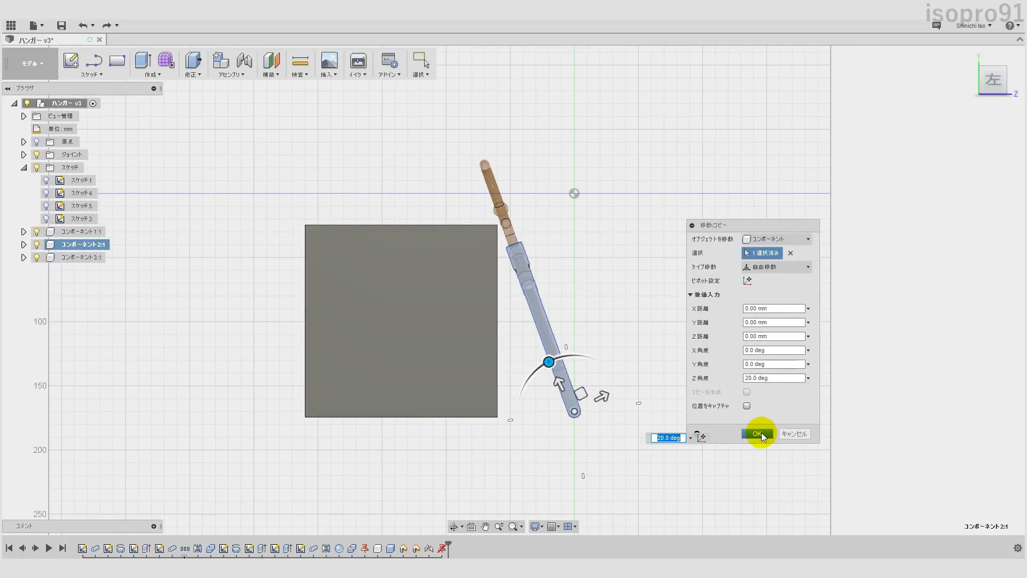
left_click(755, 434)
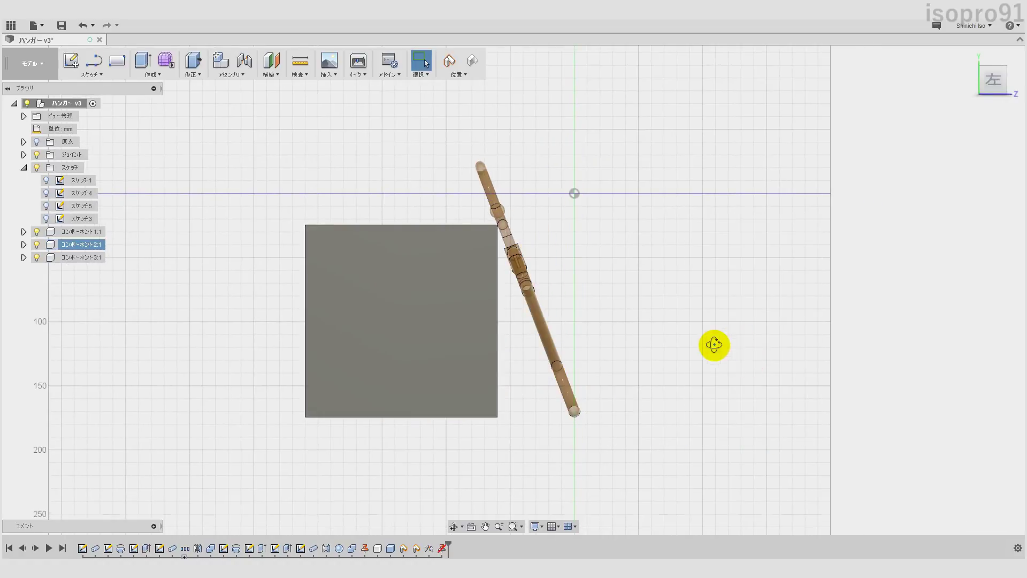
mouse_move(715, 346)
middle_mouse_down("shift")
mouse_move(683, 351)
mouse_move(665, 413)
mouse_move(681, 362)
mouse_move(670, 385)
middle_mouse_up("shift")
left_click(994, 70)
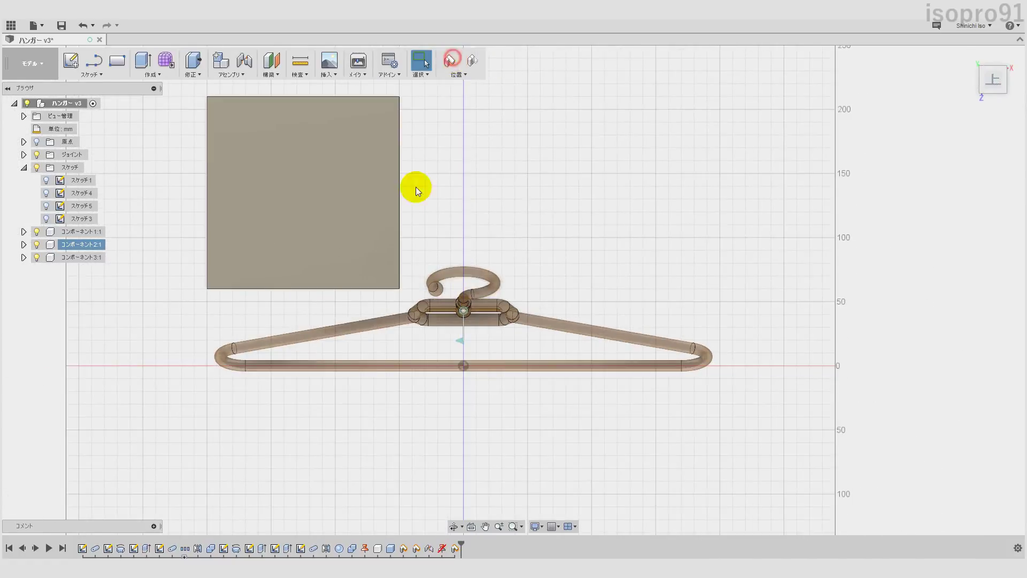
right_click(344, 252)
Move the box component, turning it about 25° and sliding it toward the hanger
key("m")
left_click(777, 239)
left_click(759, 278)
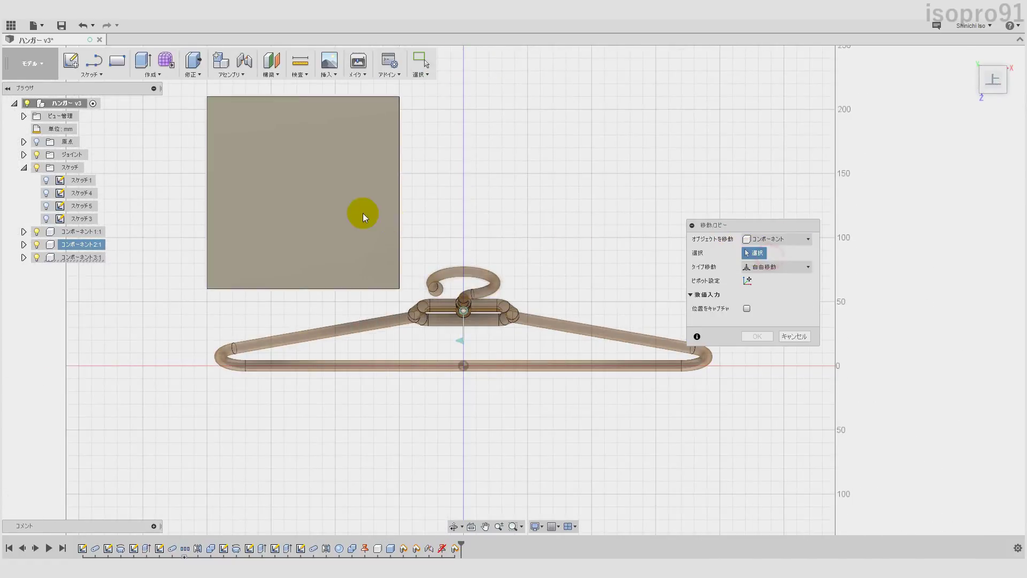
left_click(362, 225)
mouse_move(363, 232)
left_mouse_down()
mouse_move(355, 232)
mouse_move(380, 236)
left_mouse_up()
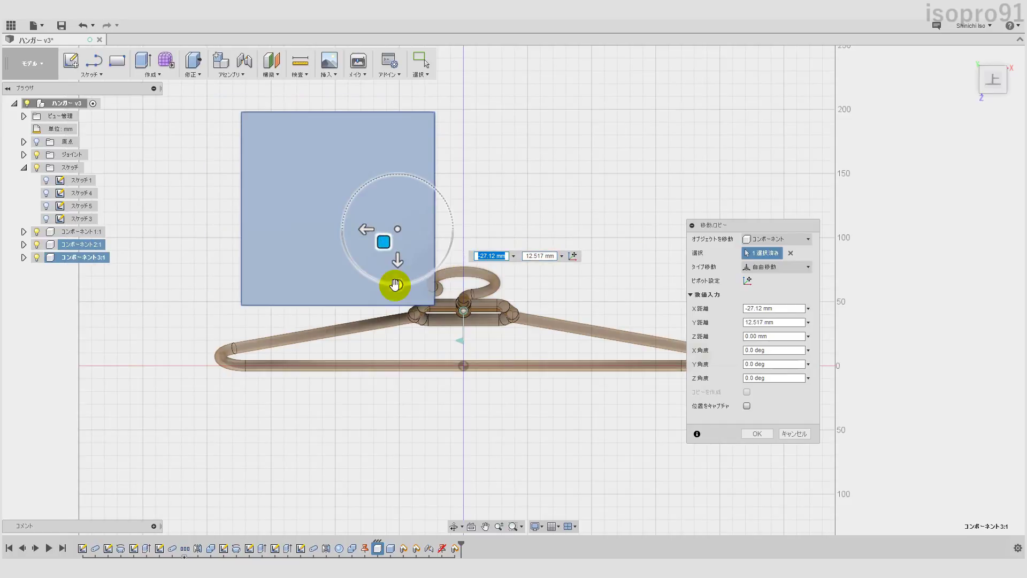
mouse_move(394, 282)
left_mouse_down()
mouse_move(385, 255)
mouse_move(396, 232)
left_mouse_up()
mouse_move(397, 231)
middle_mouse_down("shift")
mouse_move(523, 332)
mouse_move(530, 248)
mouse_move(536, 300)
mouse_move(451, 252)
mouse_move(399, 314)
mouse_move(530, 154)
mouse_move(515, 247)
mouse_move(573, 108)
middle_mouse_up("shift")
left_click_drag(574, 107, 585, 130)
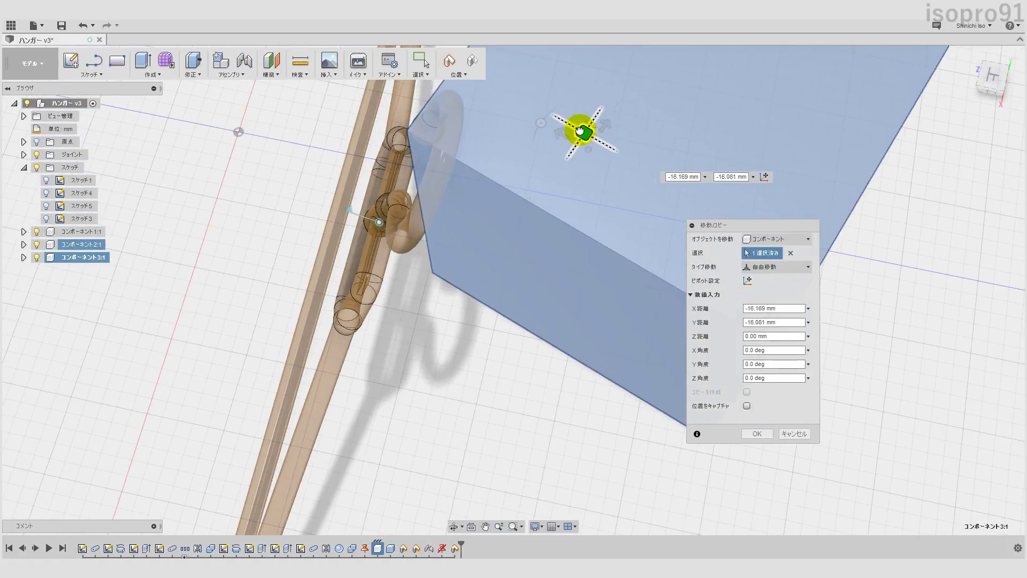
Fine-tune the box against the hanger, confirm the move and capture the positions
mouse_move(585, 130)
middle_mouse_down("shift")
mouse_move(378, 287)
mouse_move(503, 284)
mouse_move(332, 298)
mouse_move(328, 355)
mouse_move(248, 280)
middle_mouse_up("shift")
left_click_drag(248, 279, 258, 266)
mouse_move(258, 265)
middle_mouse_down("shift")
mouse_move(457, 314)
mouse_move(424, 294)
mouse_move(367, 284)
middle_mouse_up("shift")
left_click_drag(352, 182, 355, 178)
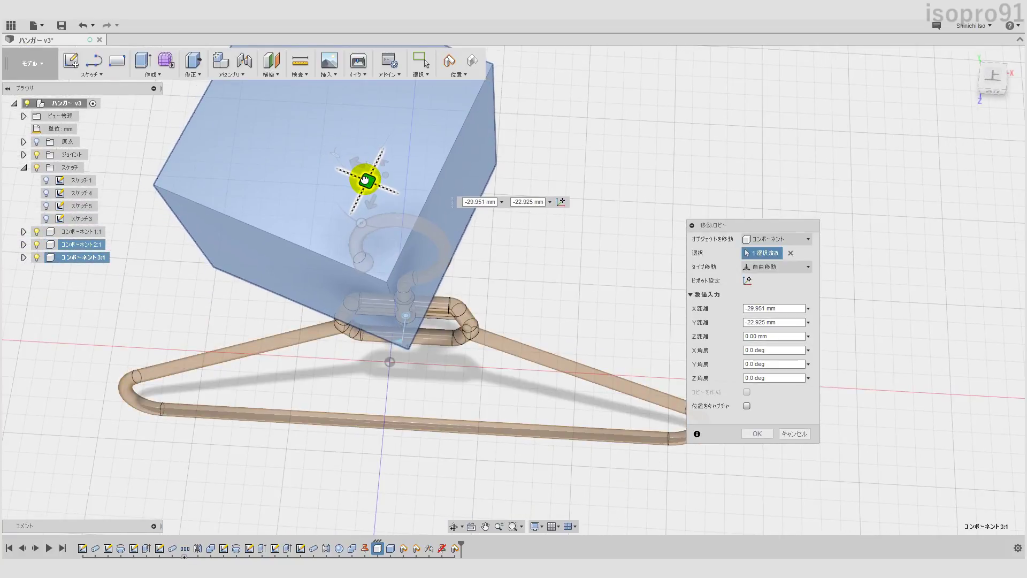
middle_click_drag(360, 177, 424, 349, "shift")
left_click(756, 434)
mouse_move(696, 407)
middle_mouse_down("shift")
mouse_move(536, 358)
mouse_move(449, 358)
middle_mouse_up("shift")
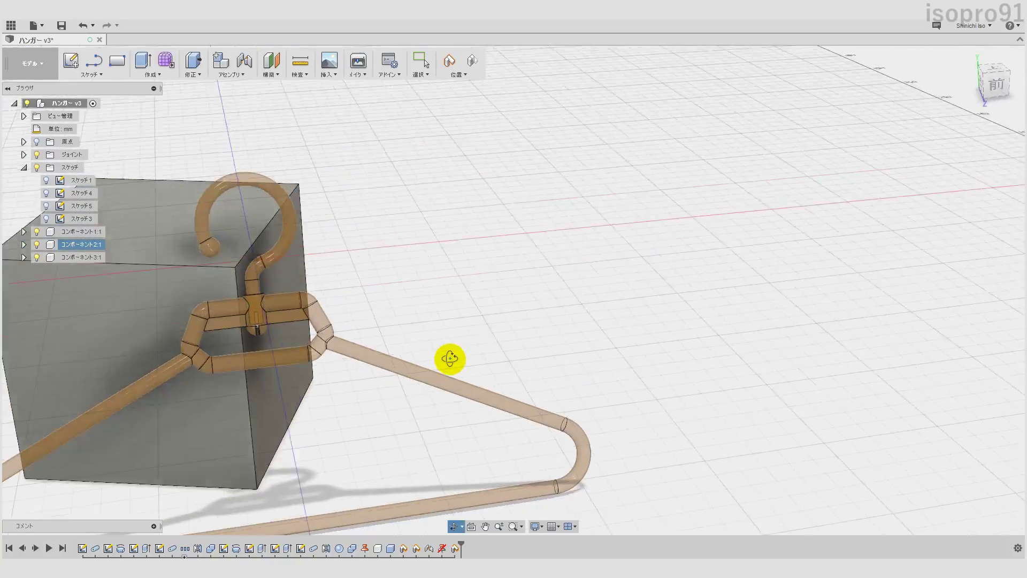
left_click(450, 61)
Give the box the Plastic - Matte (Grey) appearance
middle_click_drag(483, 275, 513, 280, "shift")
key("a")
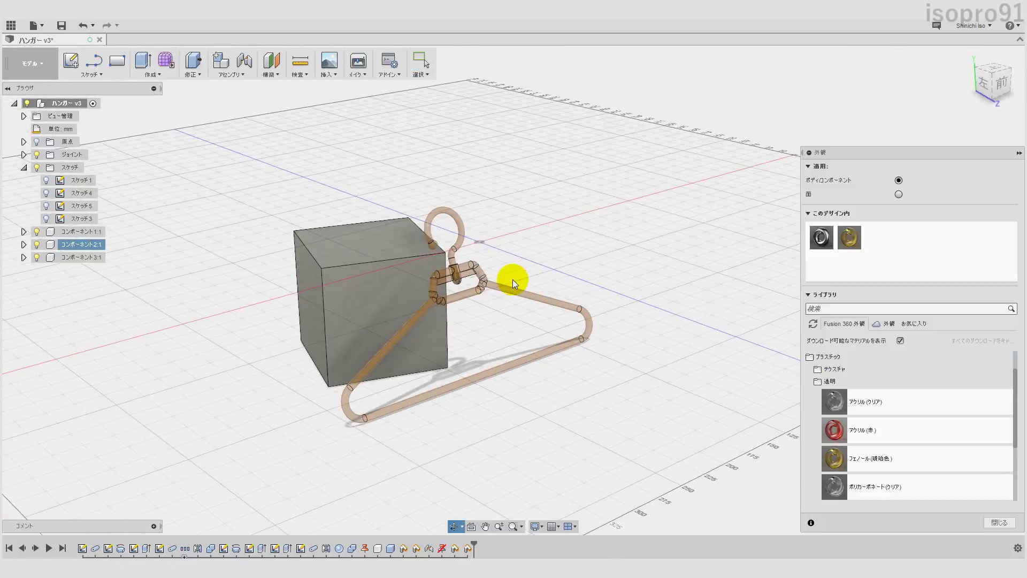
left_click(838, 381)
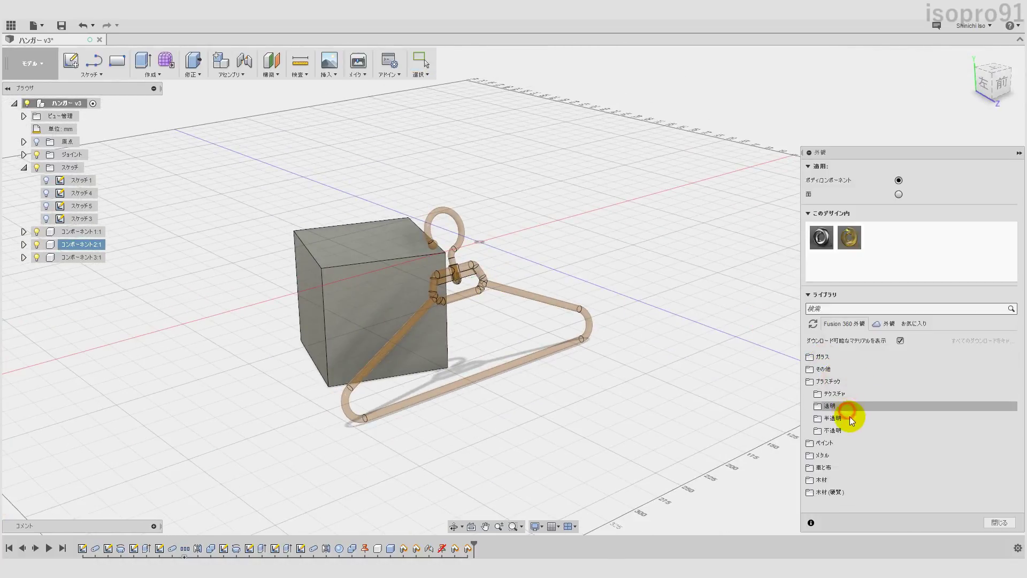
left_click(885, 433)
scroll(889, 423, "down", 2)
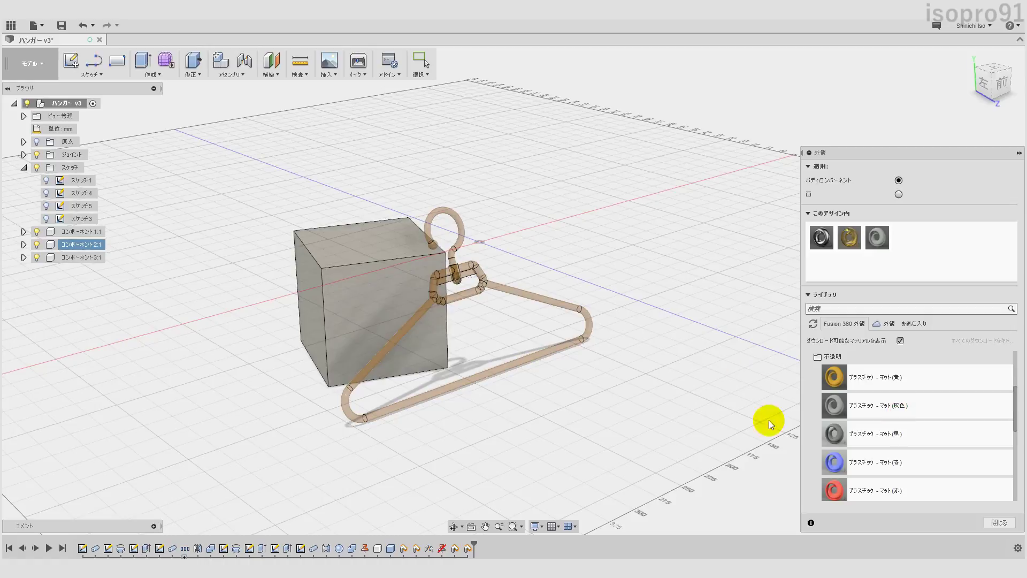
left_click(999, 522)
left_click(33, 62)
Switch to the Rendering workspace and run a quick in-canvas render preview of the hanger
left_click(22, 125)
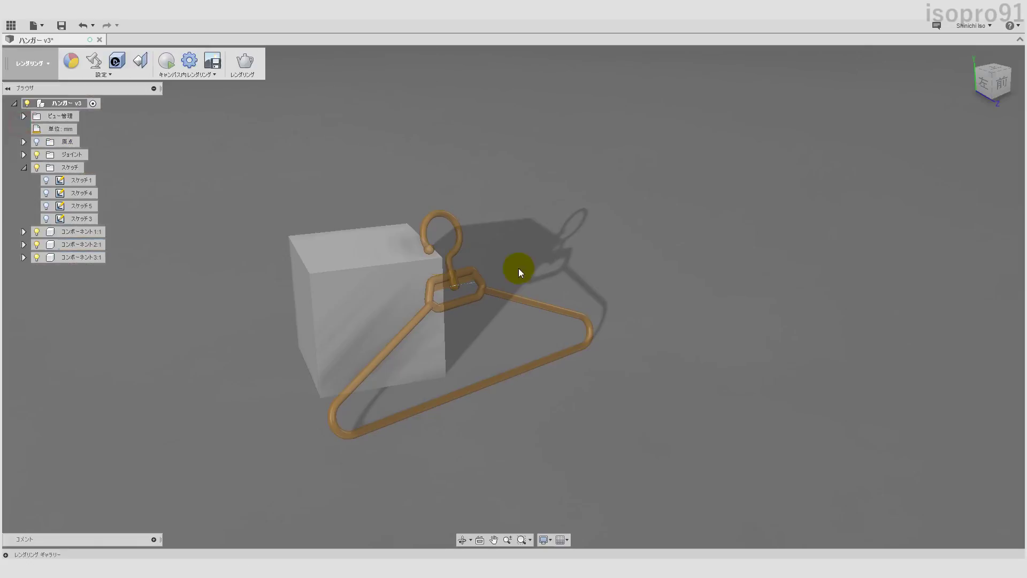
mouse_move(519, 269)
middle_mouse_down("shift")
mouse_move(455, 374)
mouse_move(497, 355)
mouse_move(564, 350)
middle_mouse_up("shift")
left_click(166, 60)
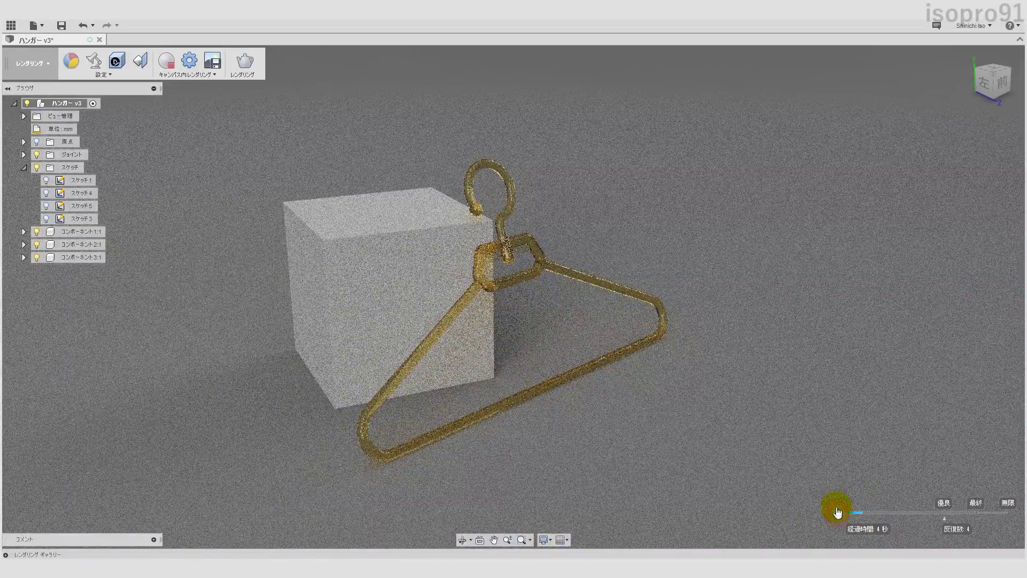
left_click(168, 60)
Enable depth of field focused on the hanger with blur 0.441, then preview it
left_click(104, 70)
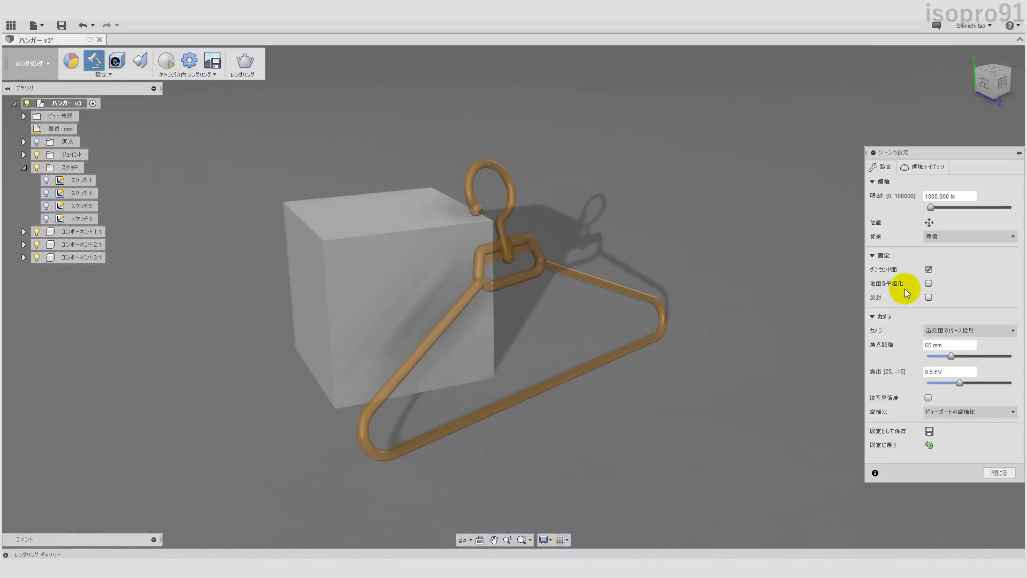
left_click(957, 413)
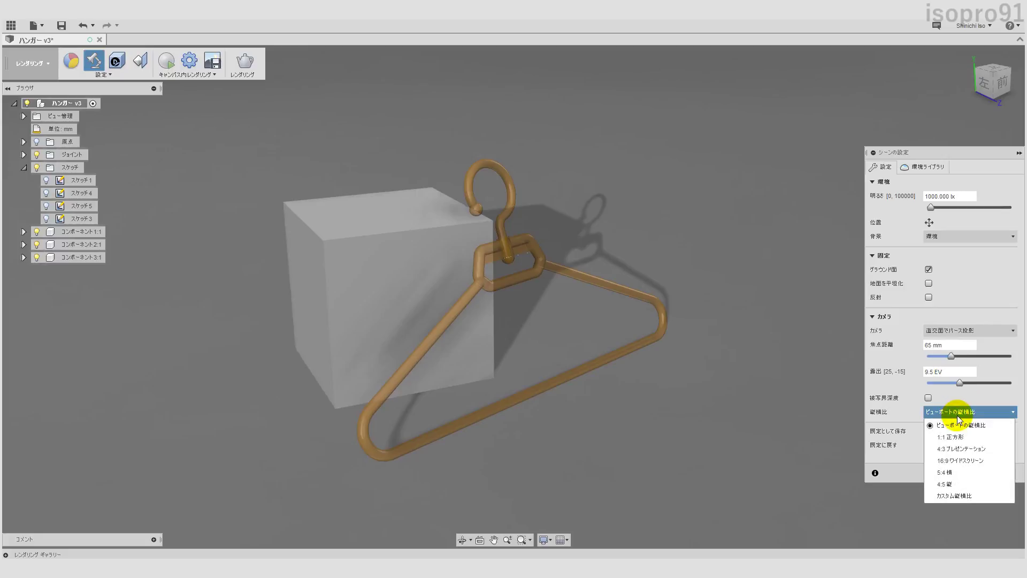
left_click(929, 398)
left_click(594, 339)
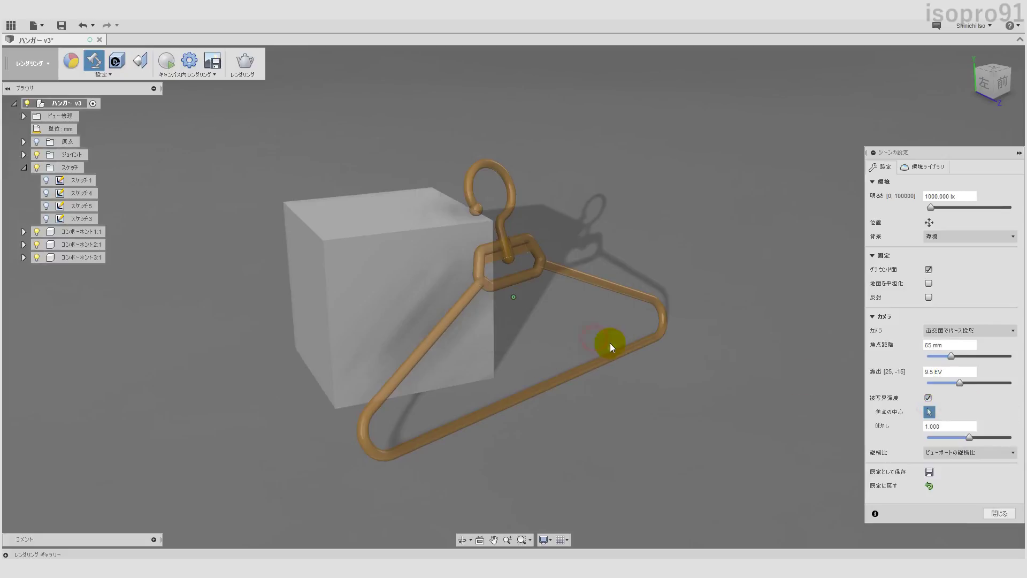
left_click(481, 254)
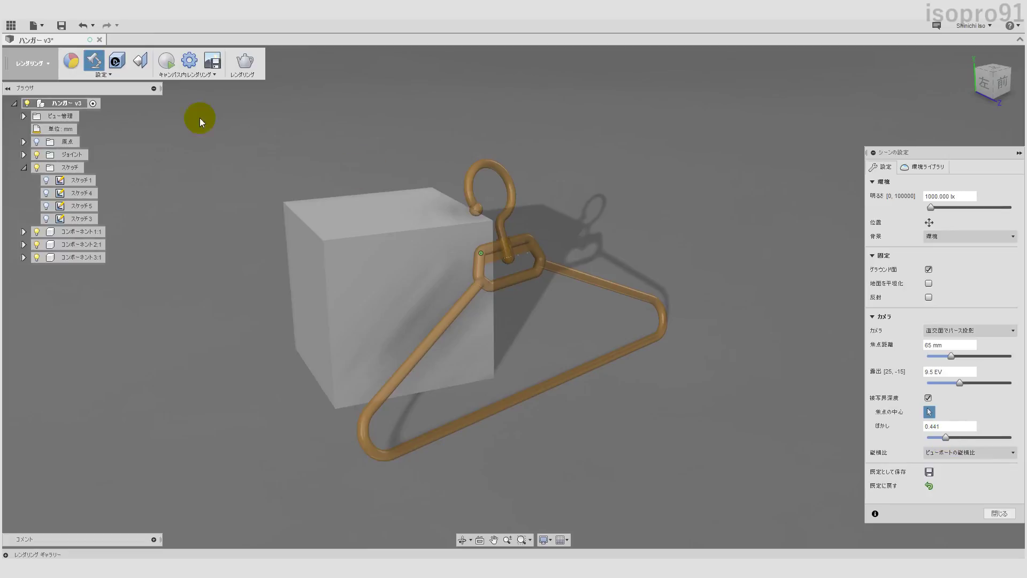
left_click(167, 60)
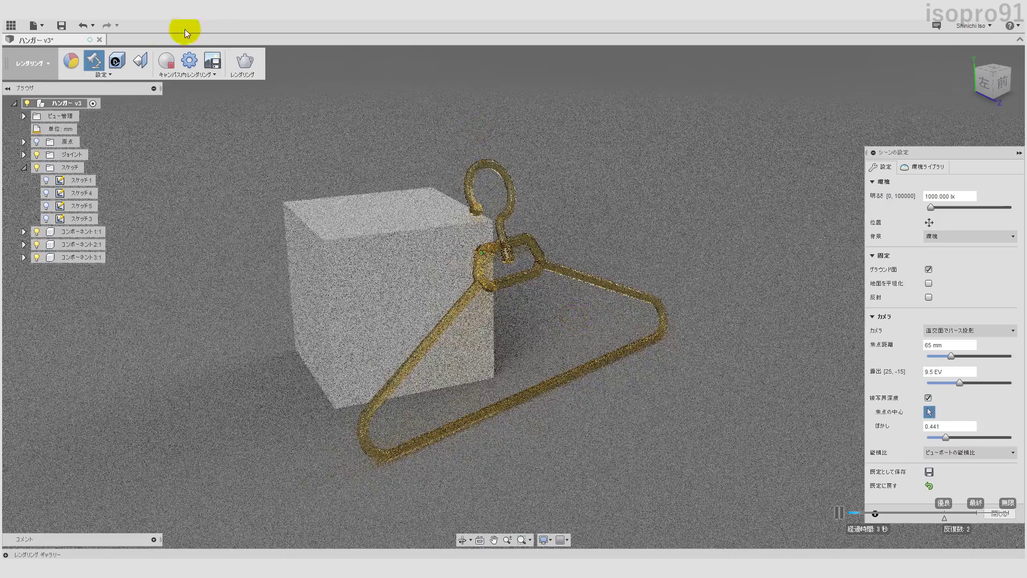
left_click(166, 61)
Shift the hanger material's colour from amber to blue
left_click(990, 514)
left_click(71, 60)
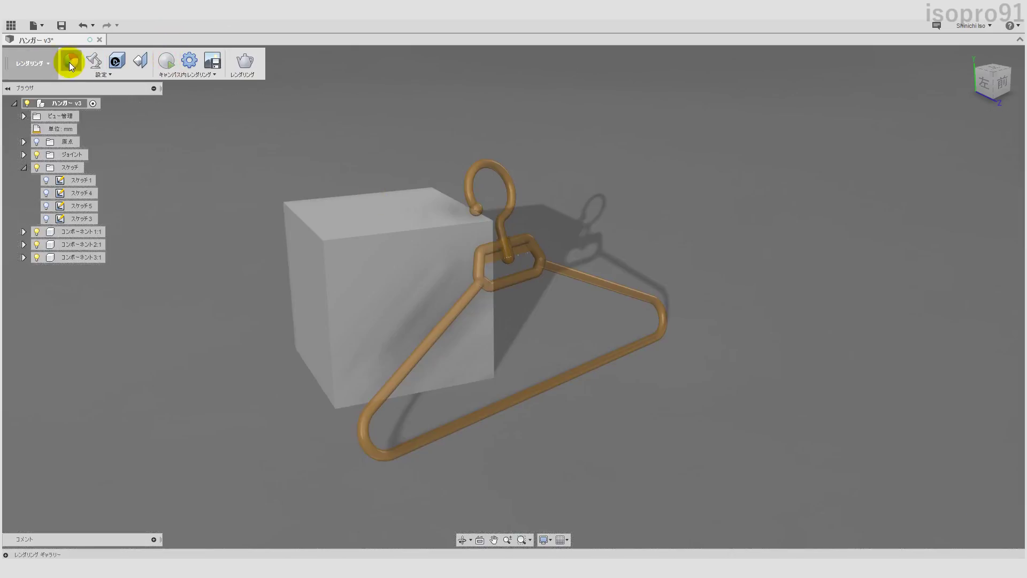
double_click(849, 237)
left_click(778, 200)
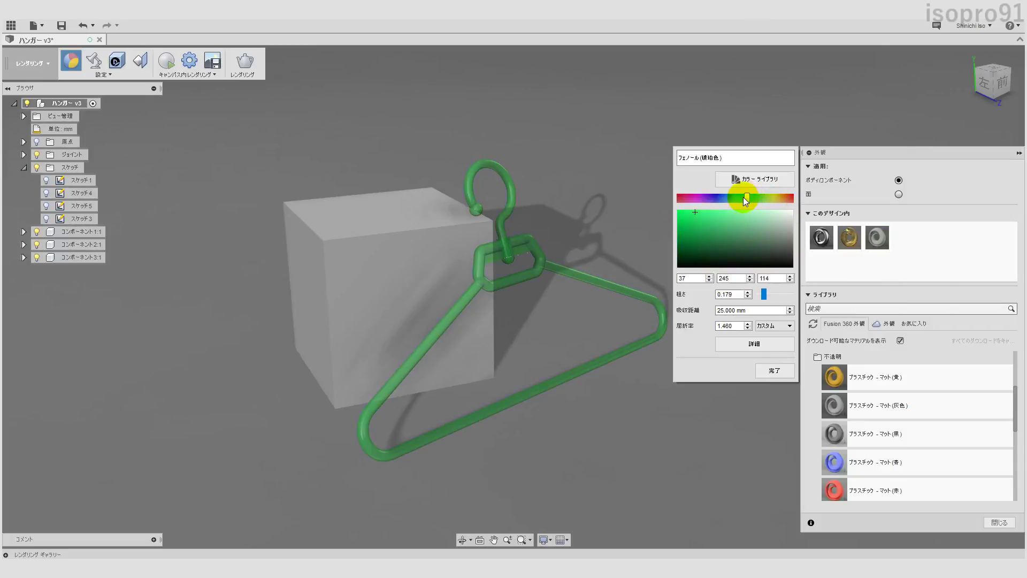
left_click_drag(745, 198, 730, 199)
left_click(714, 220)
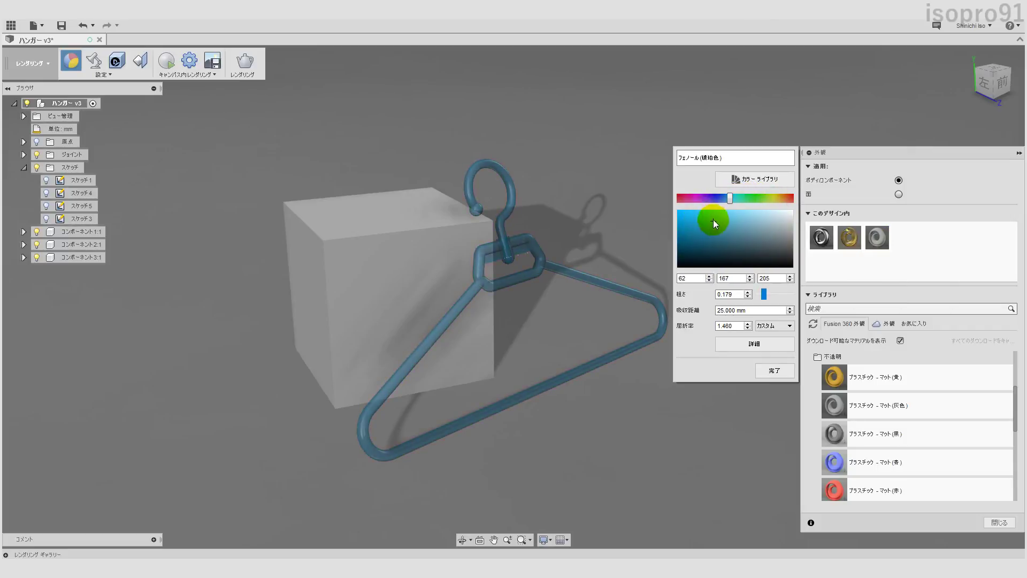
left_click(774, 370)
left_click(1000, 522)
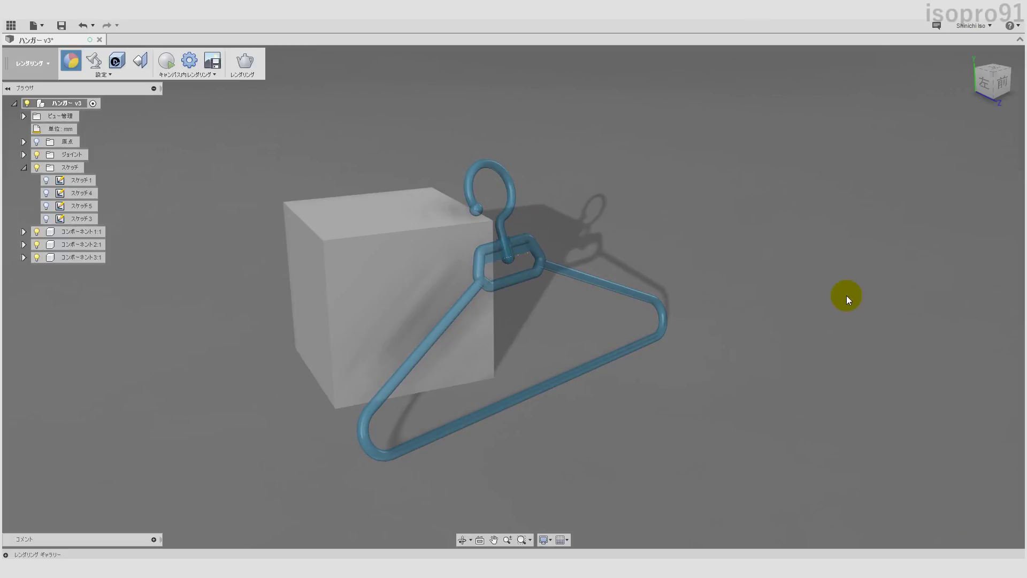
Preview the render and pick a deeper blue for the hanger material
left_click(93, 61)
left_click(166, 61)
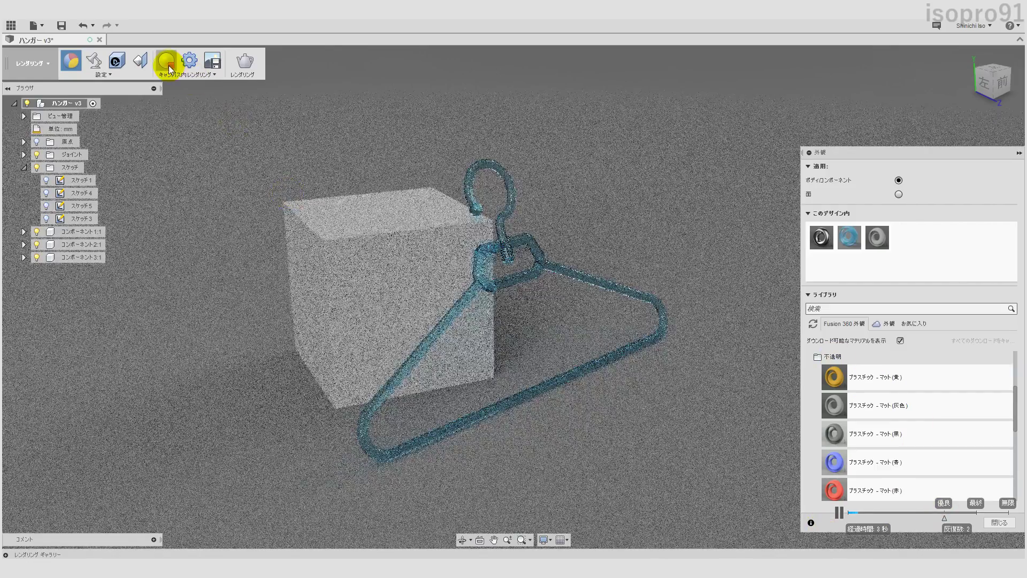
left_click(167, 61)
double_click(847, 236)
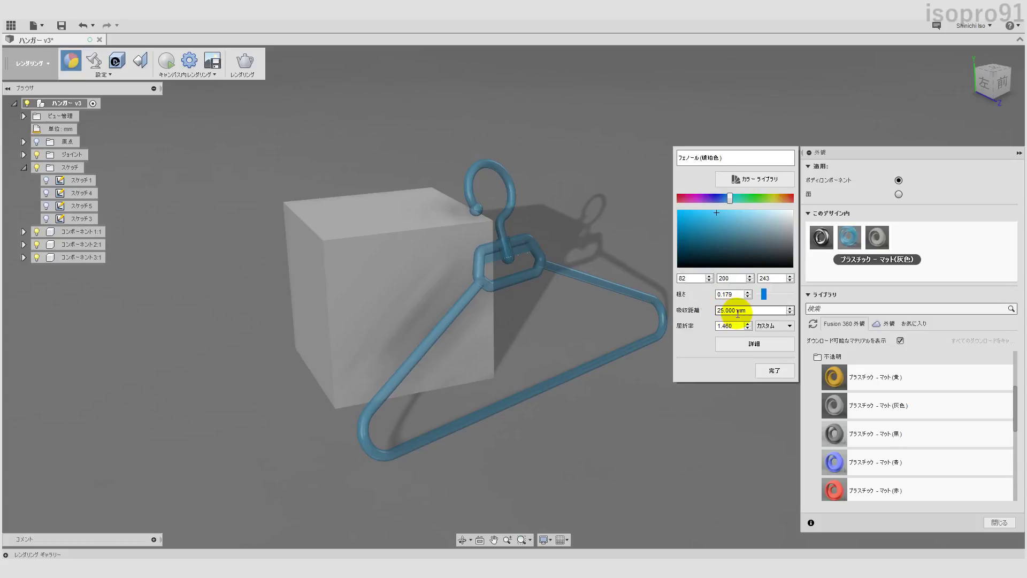
left_click(705, 222)
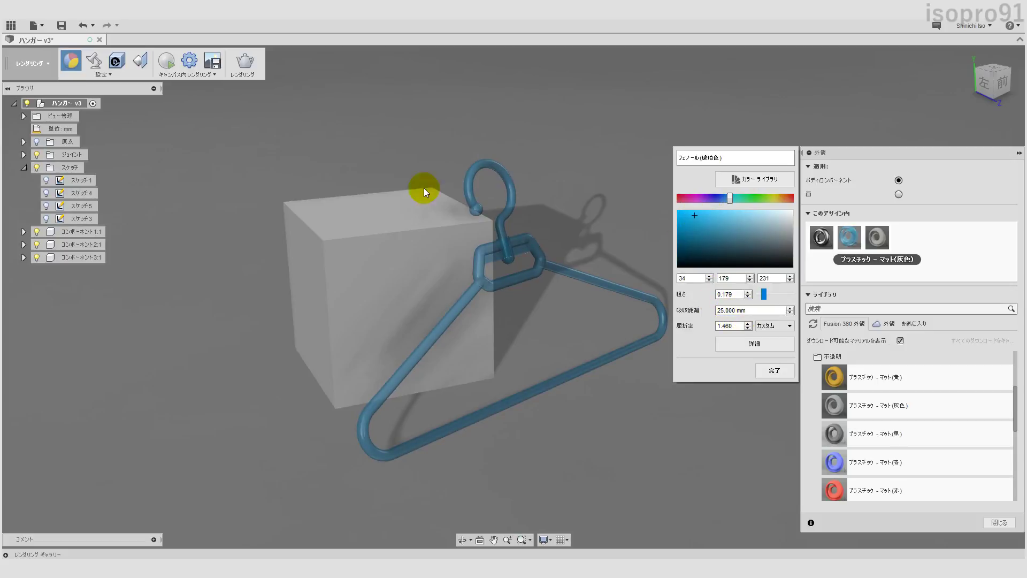
left_click(168, 59)
right_click(850, 237)
left_click(882, 248)
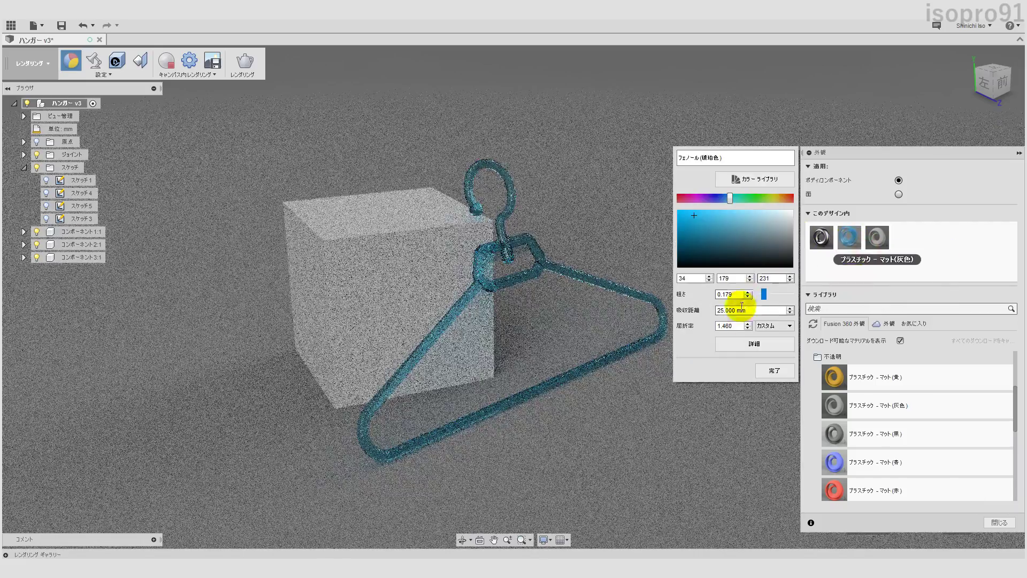
Set the hanger material's roughness to 0.254 and absorption distance to 10 mm
left_click_drag(764, 295, 768, 294)
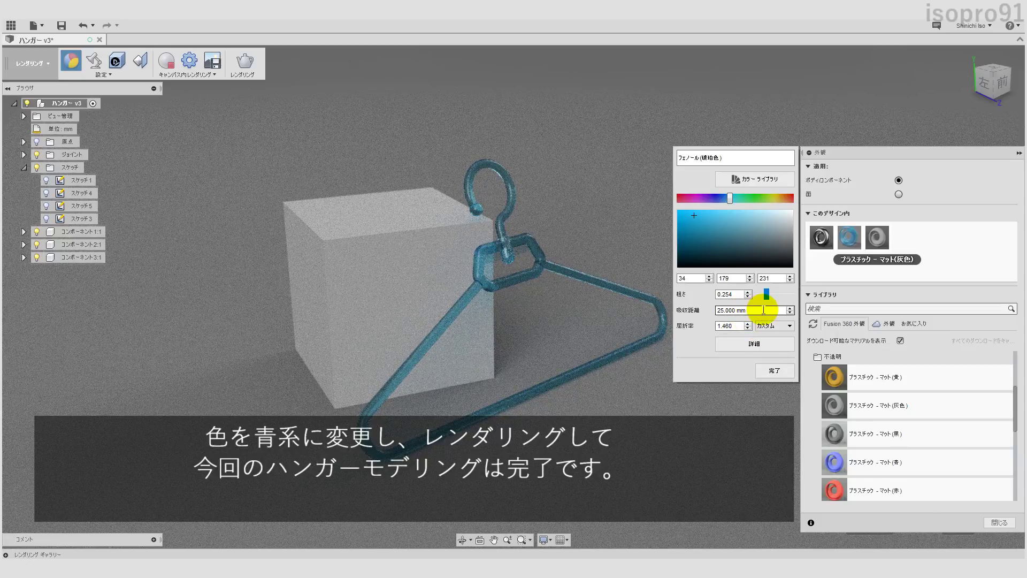
left_click(764, 309)
type("0")
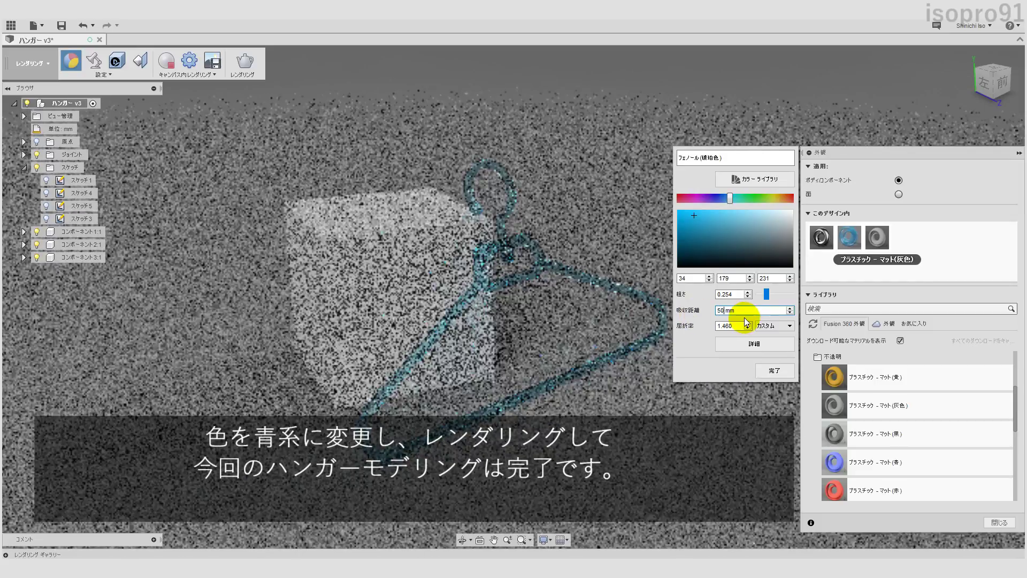
left_click(745, 308)
double_click(745, 309)
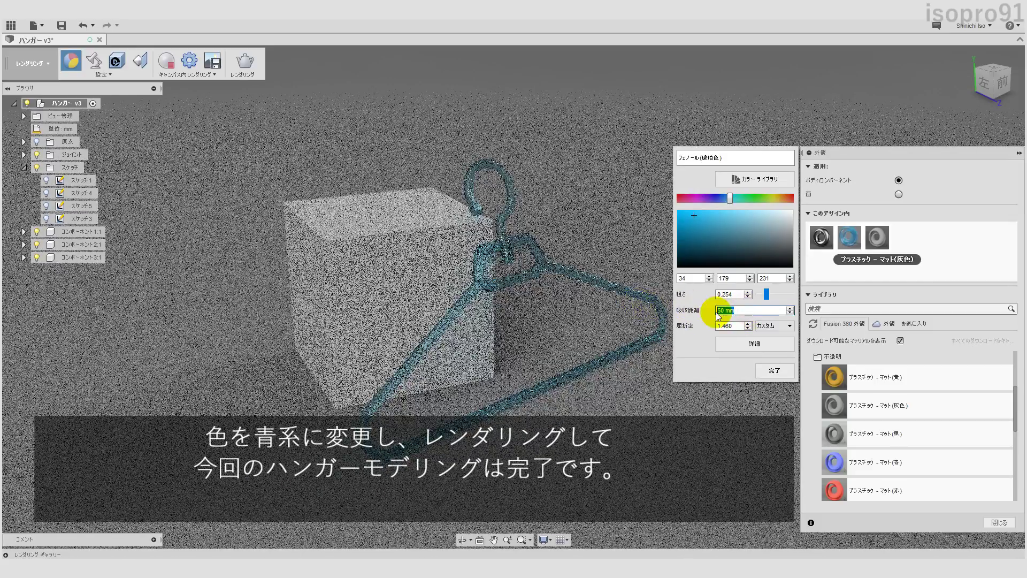
type("100")
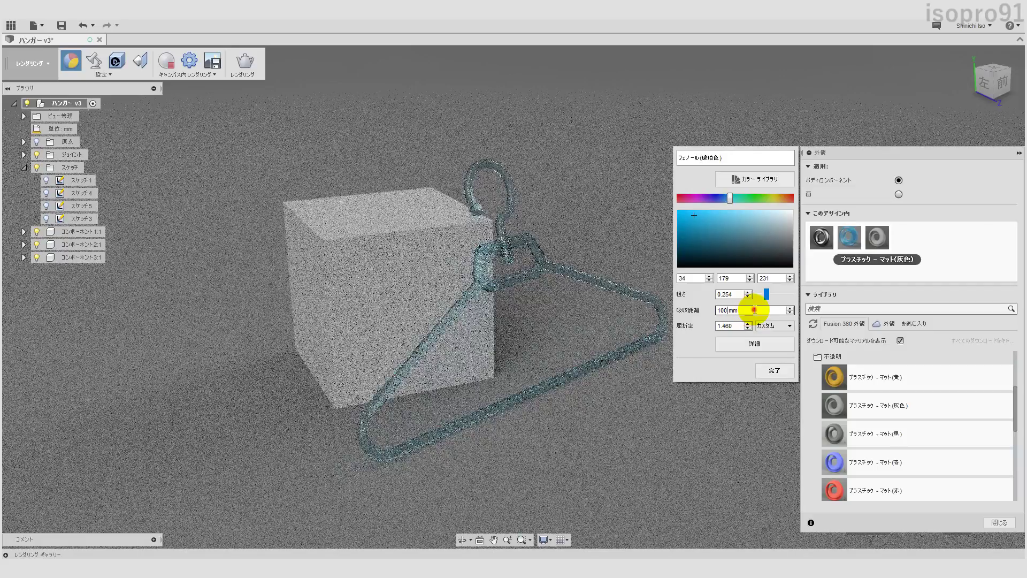
left_click_drag(749, 310, 669, 309)
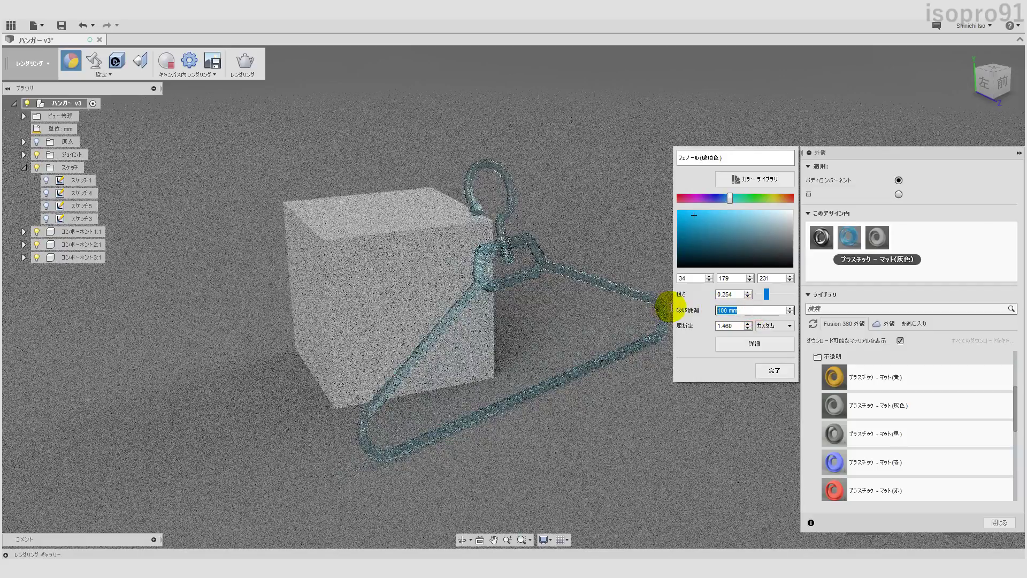
type("1")
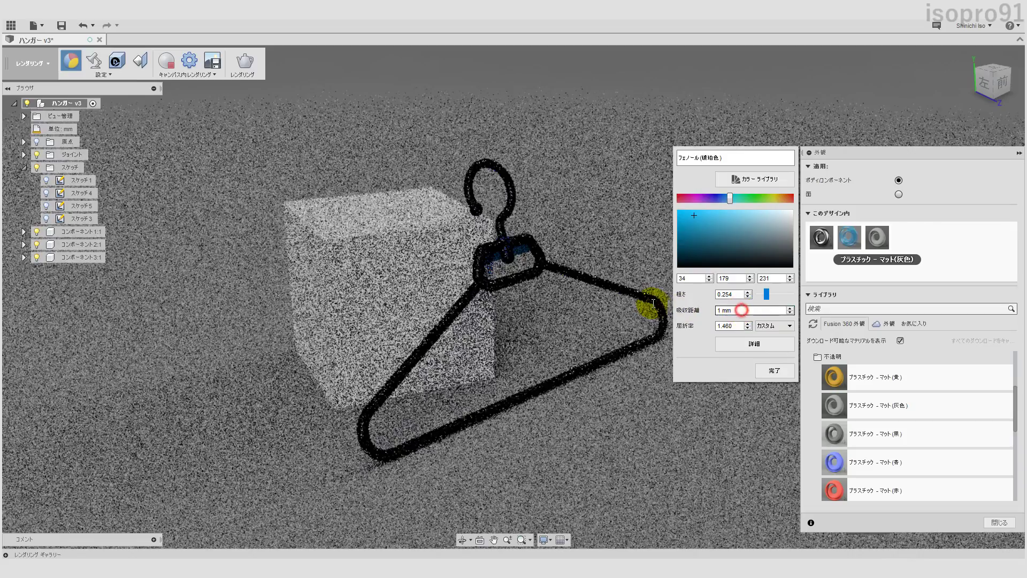
double_click(740, 310)
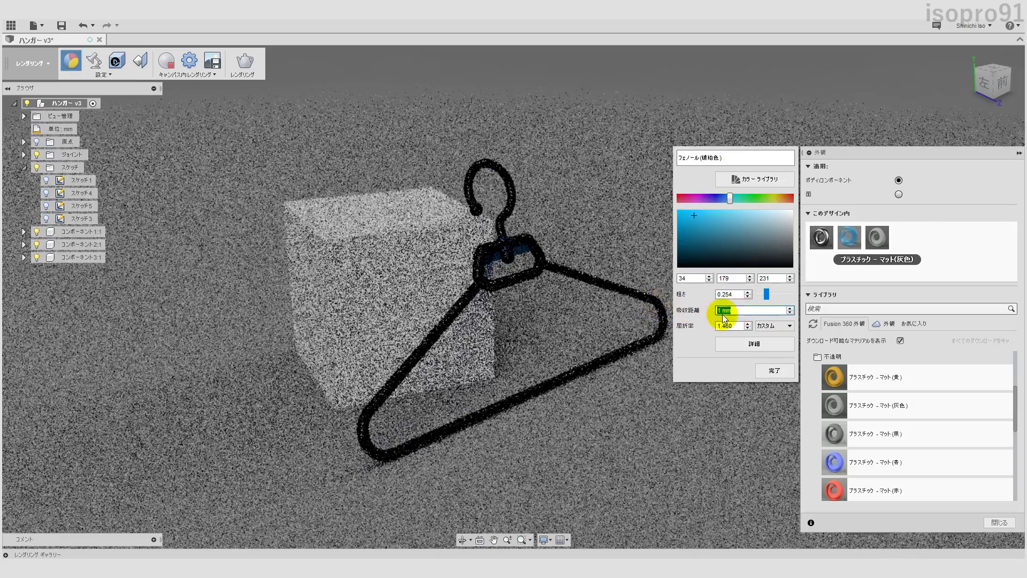
type("5")
left_click_drag(750, 311, 659, 309)
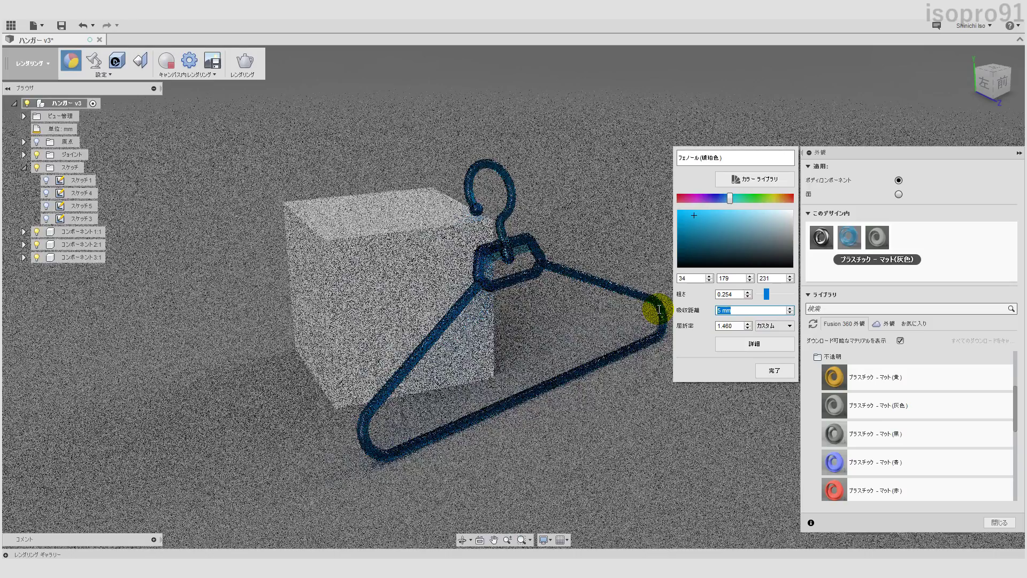
type("10")
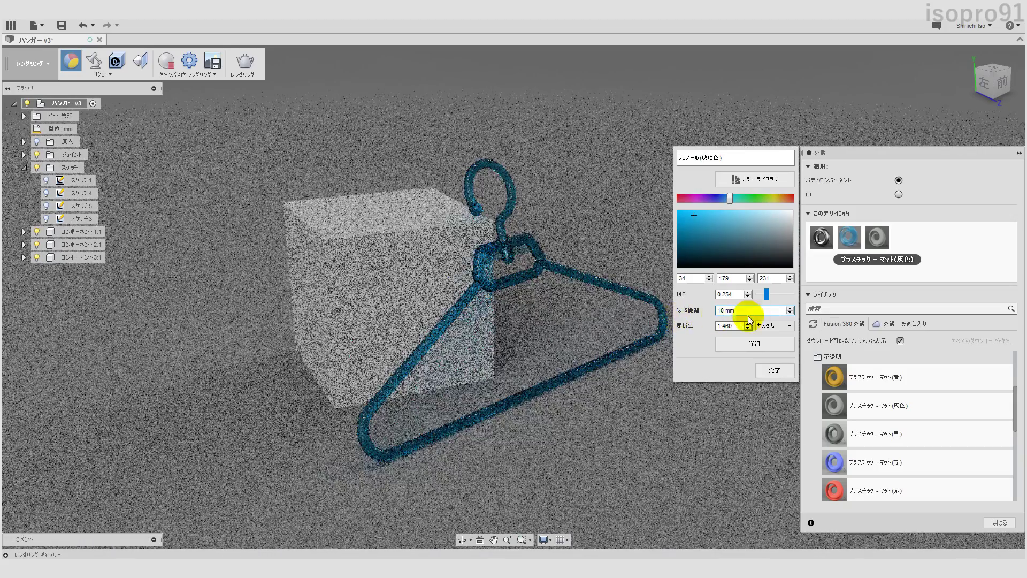
Lighten the blue slightly, confirm the material edits and stop the live preview
left_click_drag(698, 233, 719, 214)
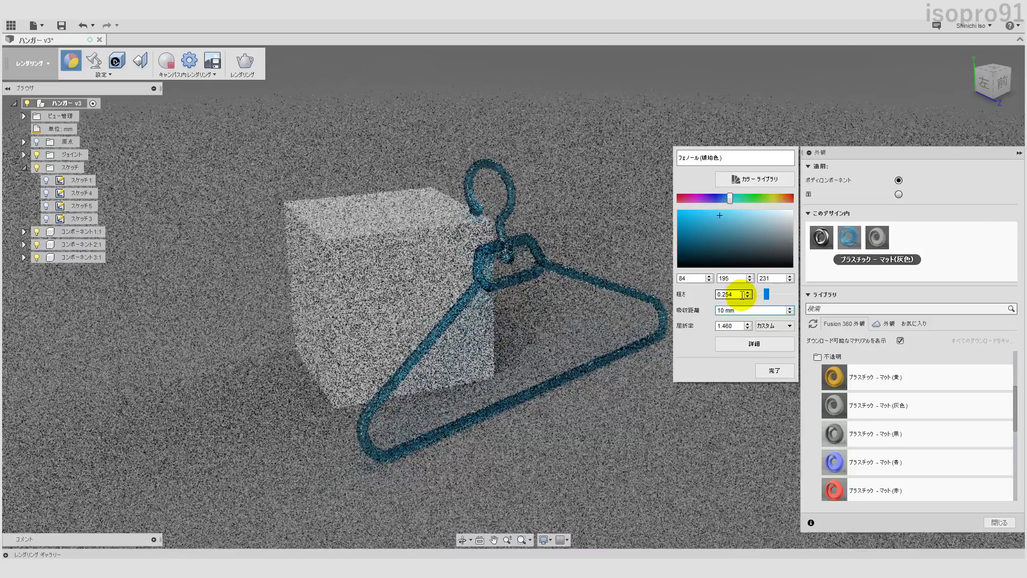
left_click(772, 370)
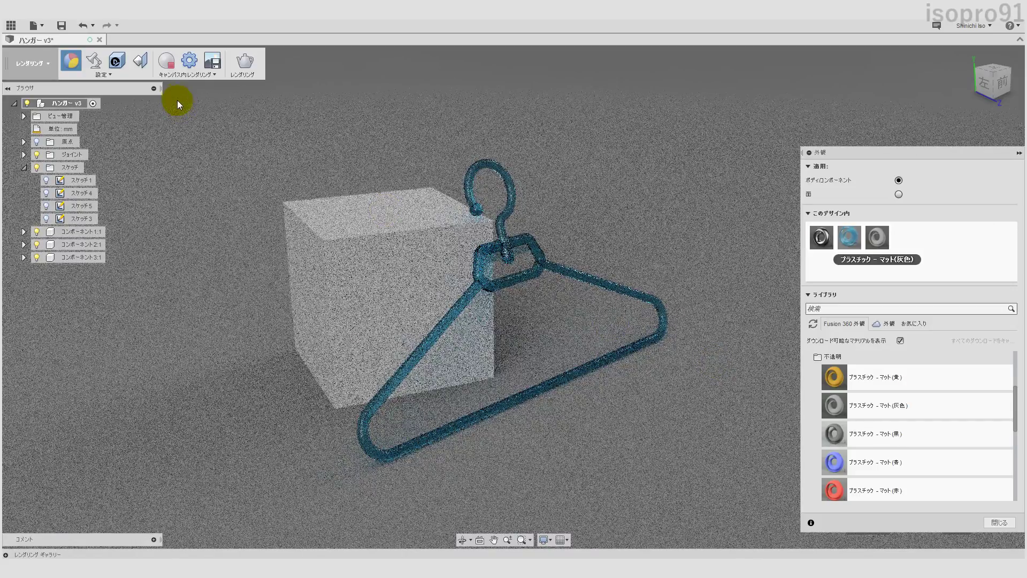
left_click(170, 58)
Submit a final-quality cloud render at 1920x1080 (2.1 MP)
left_click(999, 522)
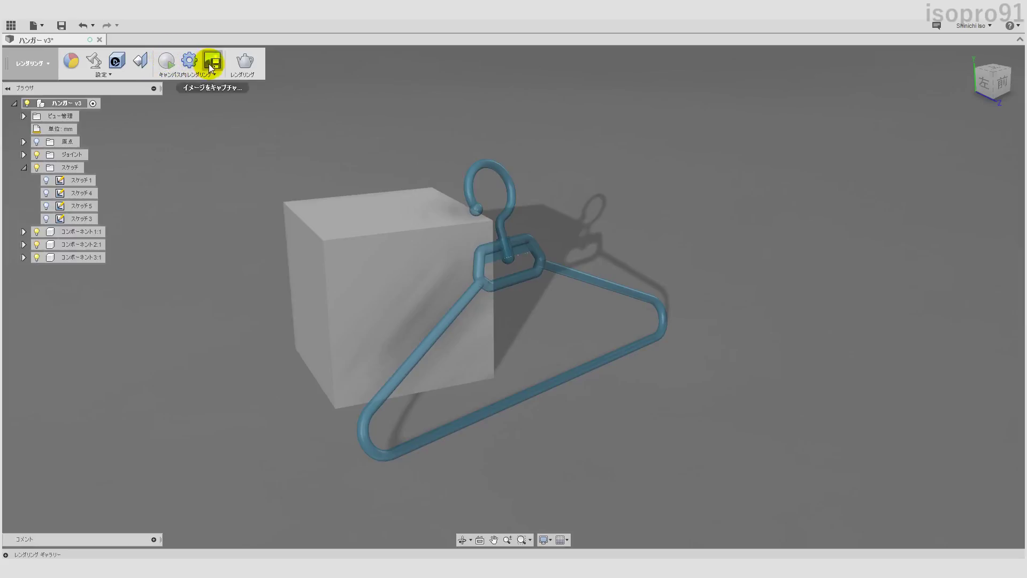
left_click(240, 70)
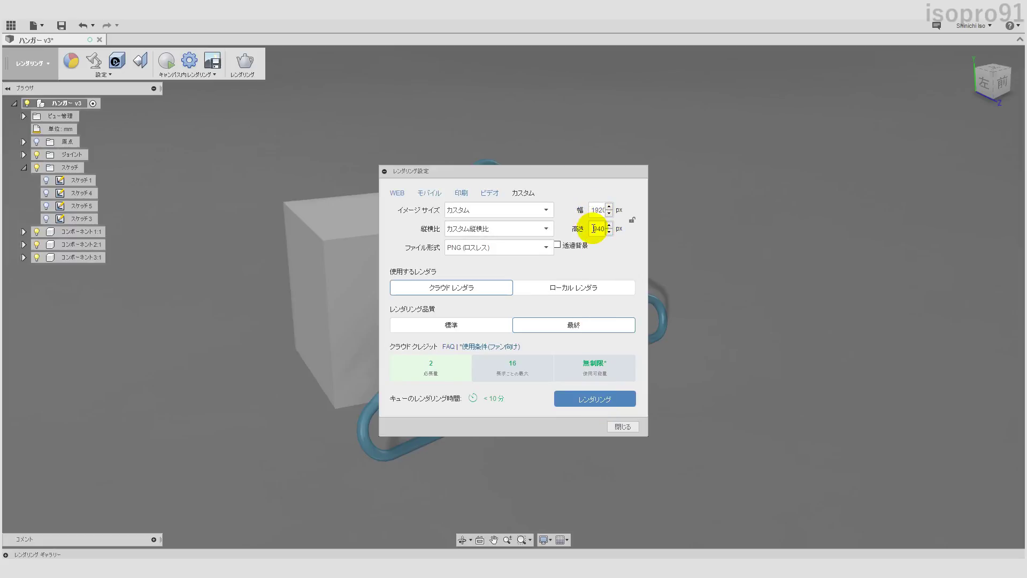
left_click(546, 210)
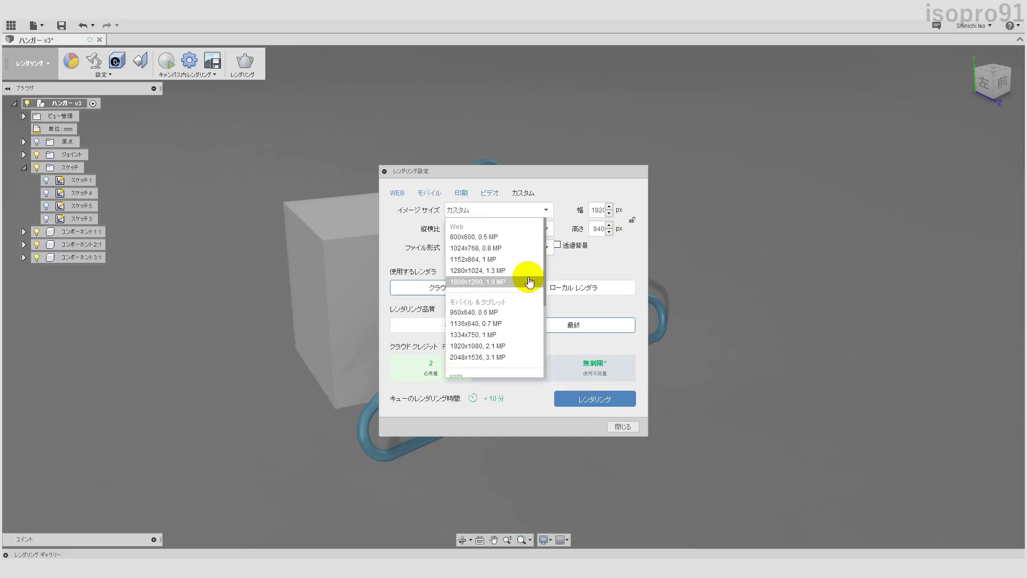
scroll(518, 334, "down", 2)
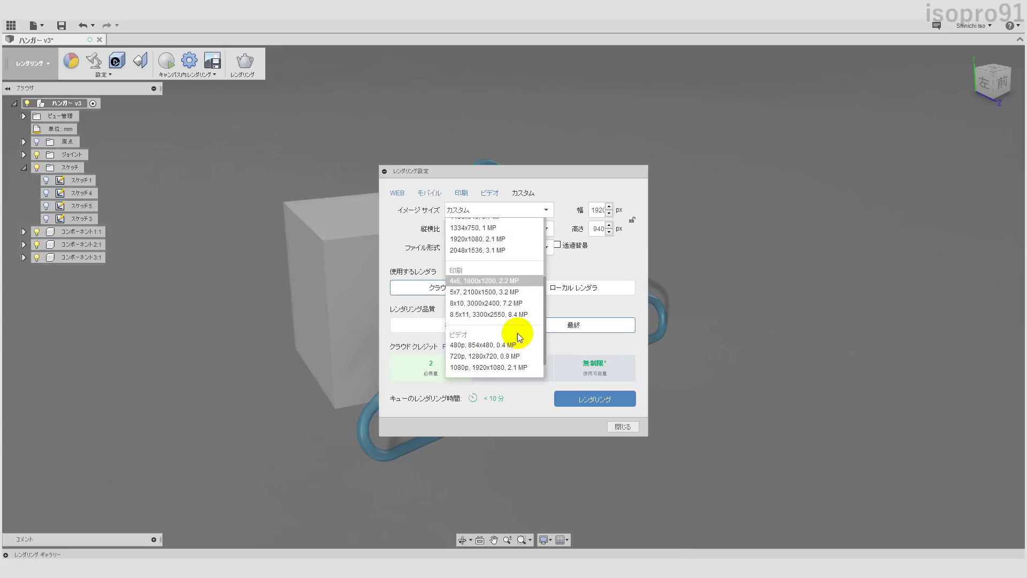
scroll(518, 334, "down", 2)
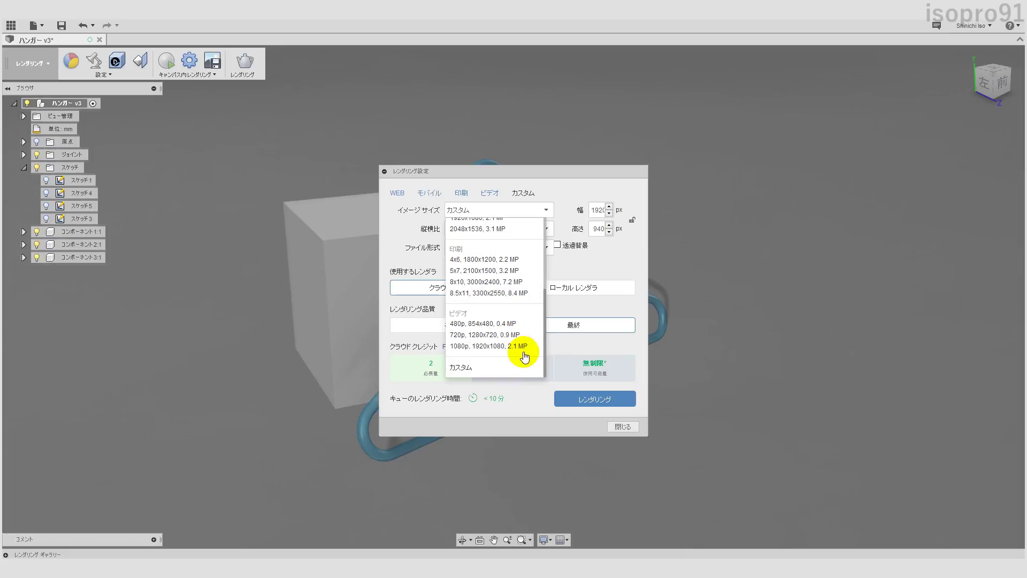
left_click(522, 346)
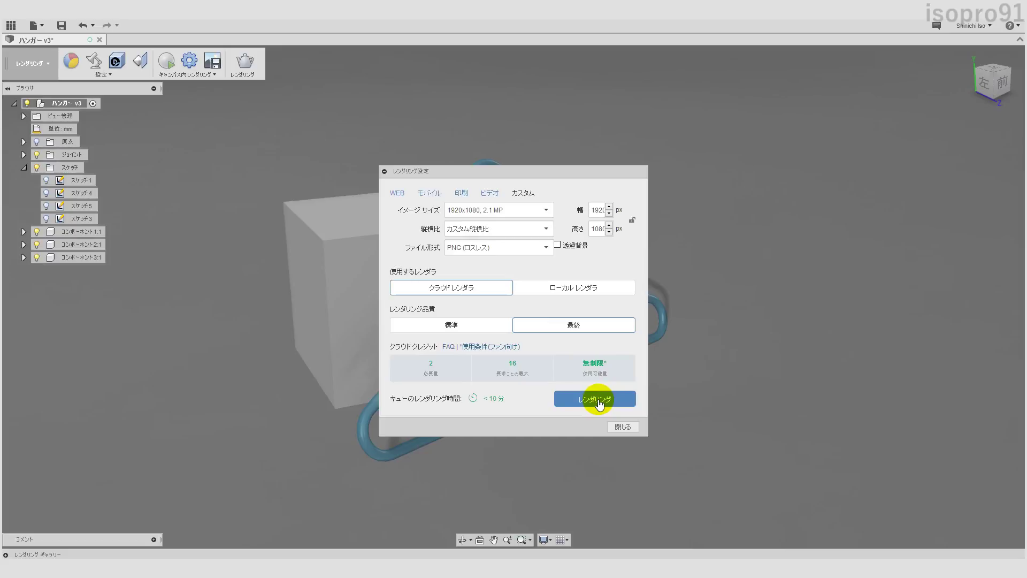
left_click(599, 401)
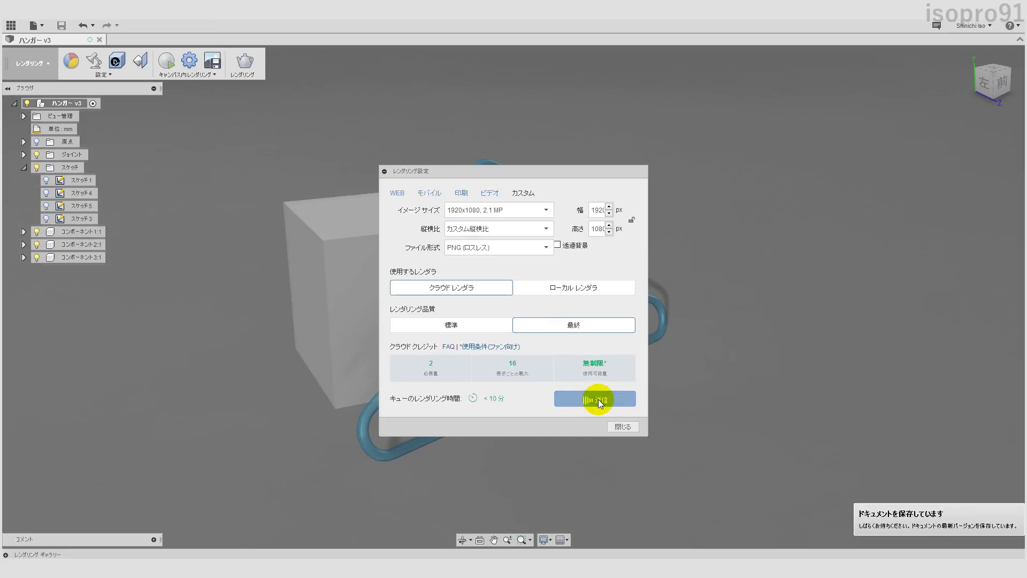